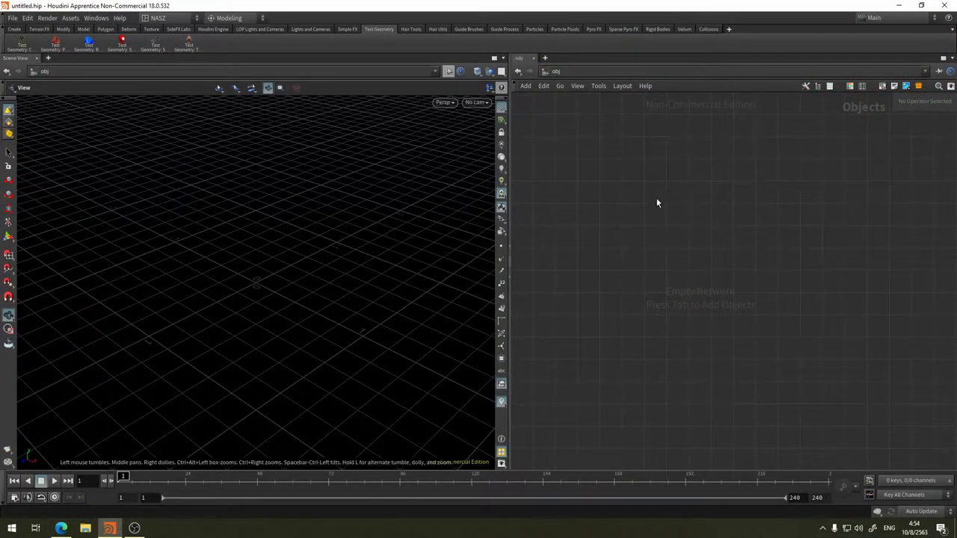
- Add a Test Geometry: Pig Head node and dive into its geometry network
key(Tab)
text(p)
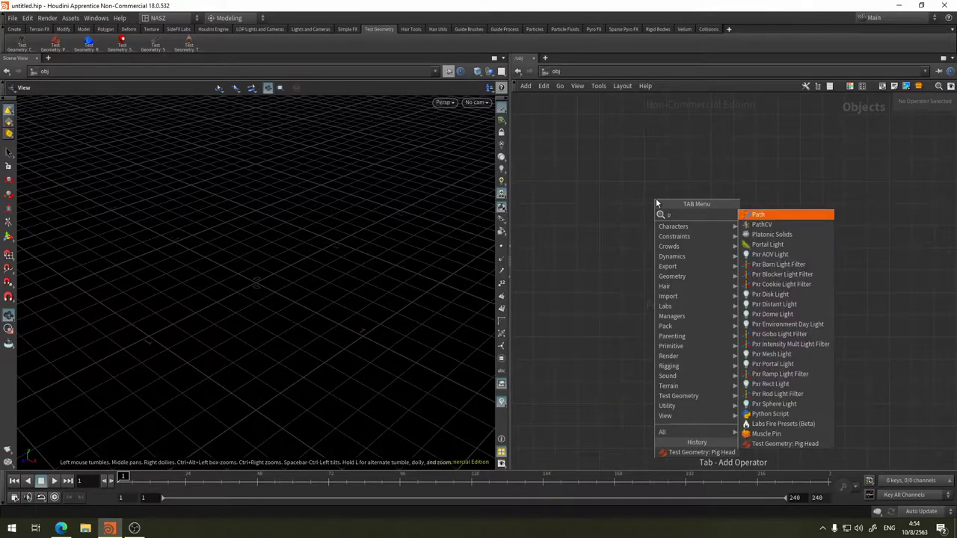
text(ig)
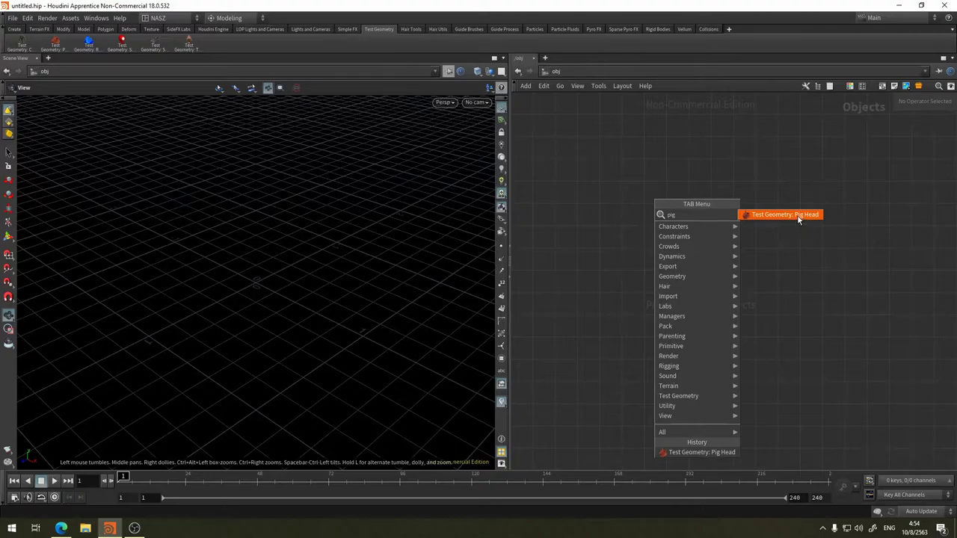
click(802, 215)
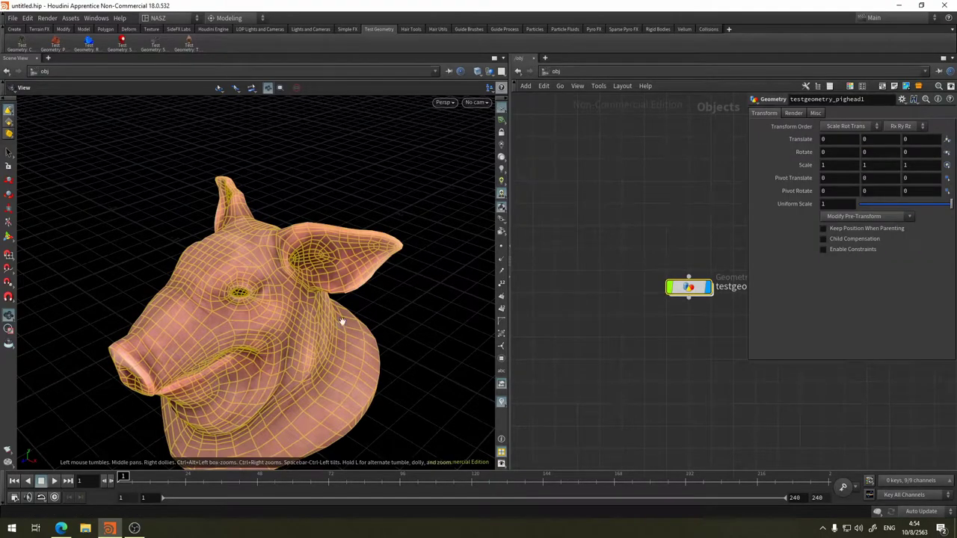
mouse_move(413, 359)
mouse_down()
mouse_move(390, 305)
mouse_move(419, 336)
mouse_move(436, 259)
mouse_move(394, 312)
mouse_move(404, 318)
mouse_up()
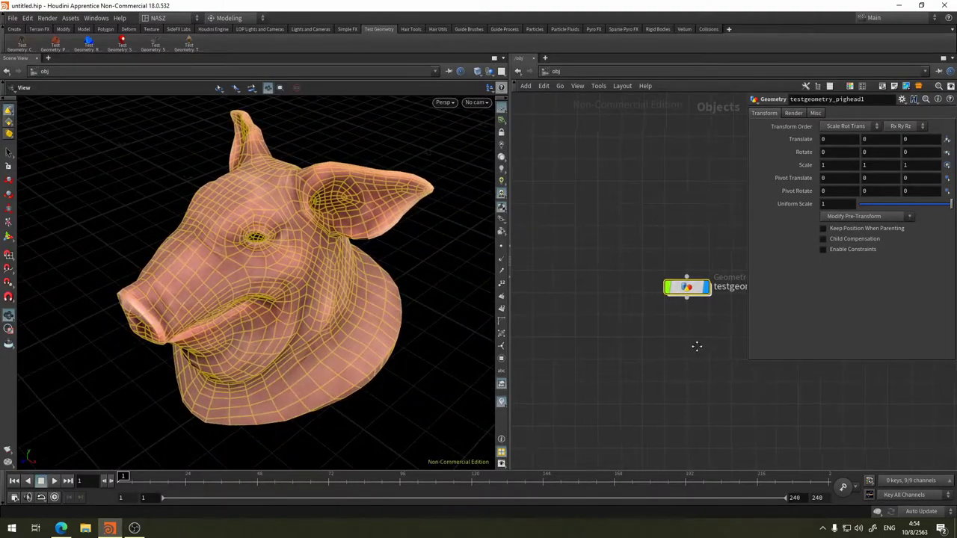
middle_drag(696, 344, 623, 342)
double_click(625, 287)
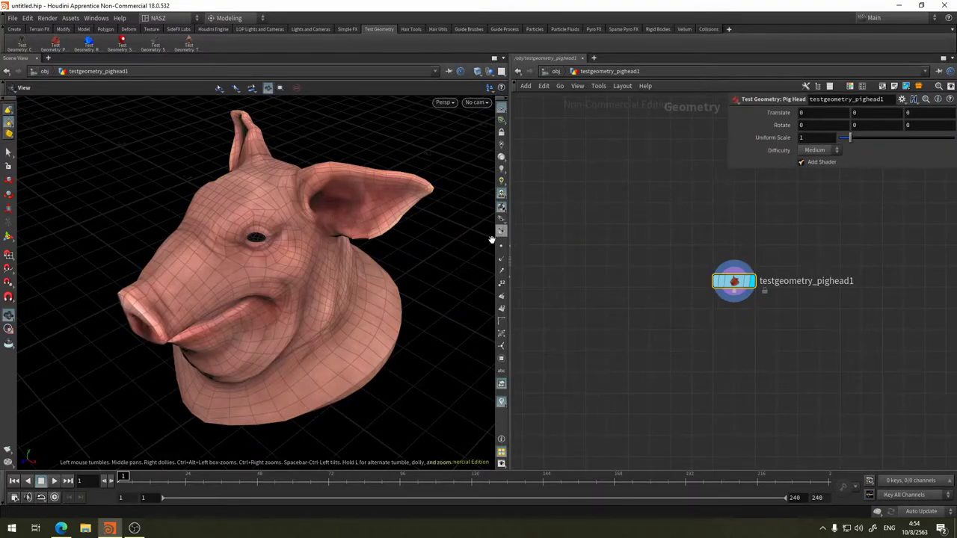
- Turn off Add Shader, set Difficulty to Easy, and move the pig head node up-left
click(800, 161)
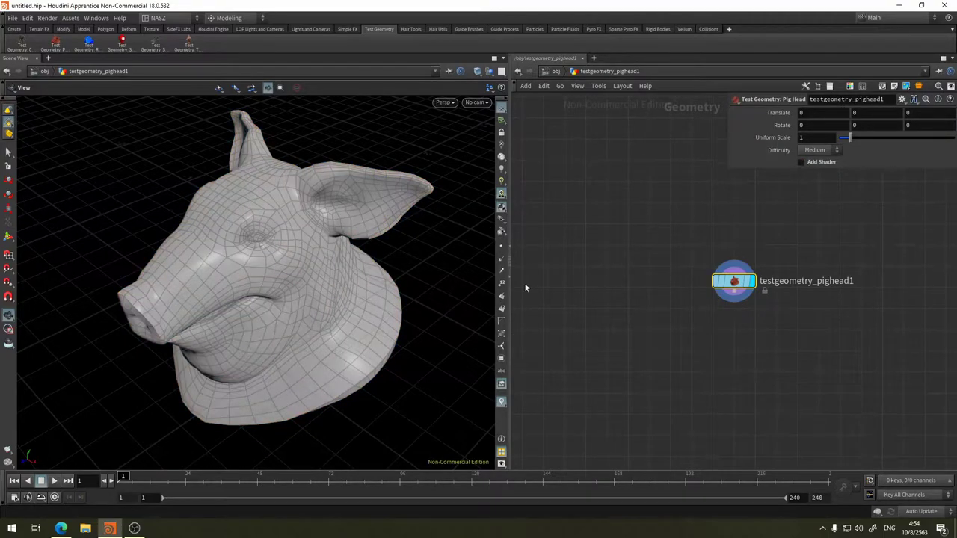
mouse_move(367, 262)
mouse_down()
mouse_move(293, 249)
mouse_move(412, 276)
mouse_move(314, 301)
mouse_move(380, 278)
mouse_move(436, 297)
mouse_up()
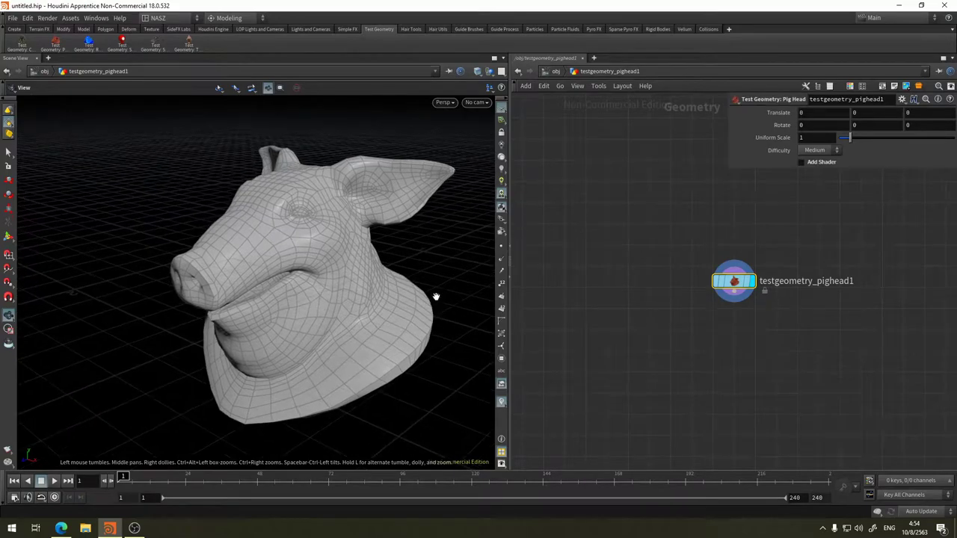
click(823, 152)
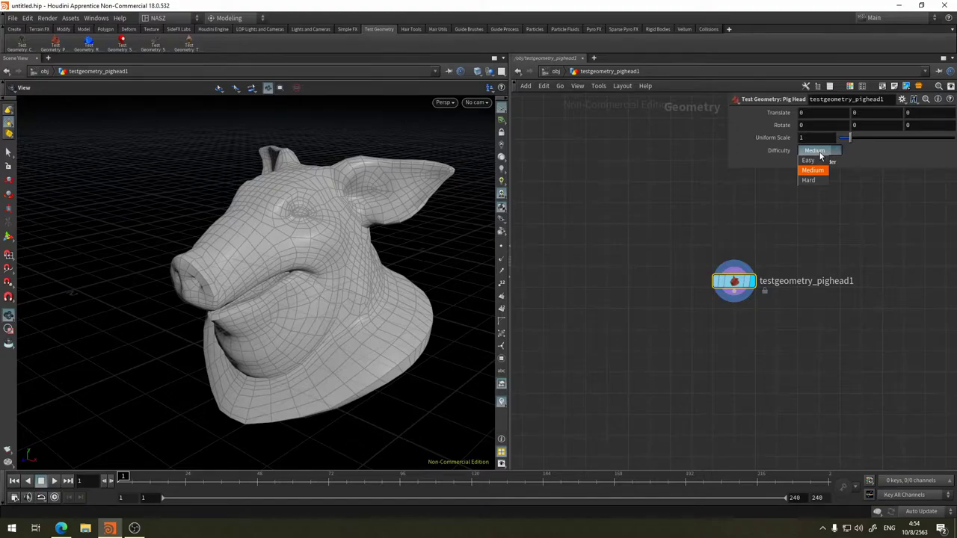
click(811, 160)
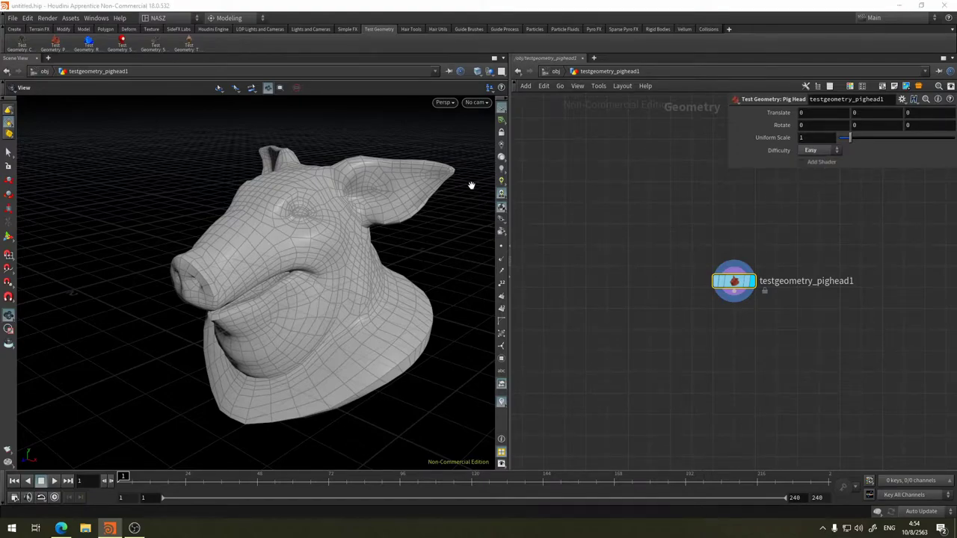
mouse_move(471, 185)
mouse_down()
mouse_move(427, 208)
mouse_move(305, 234)
mouse_move(299, 214)
mouse_move(431, 213)
mouse_move(389, 247)
mouse_move(213, 284)
mouse_up()
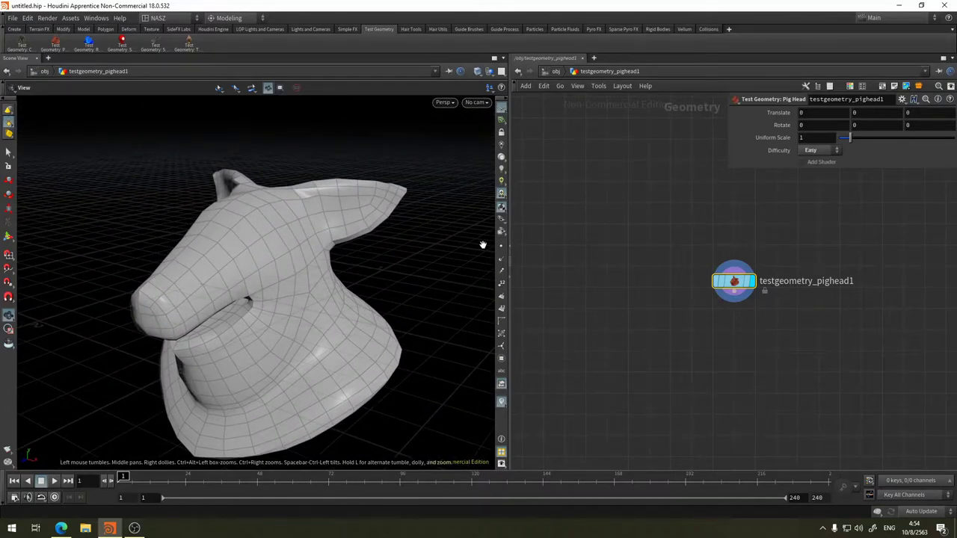
mouse_move(733, 283)
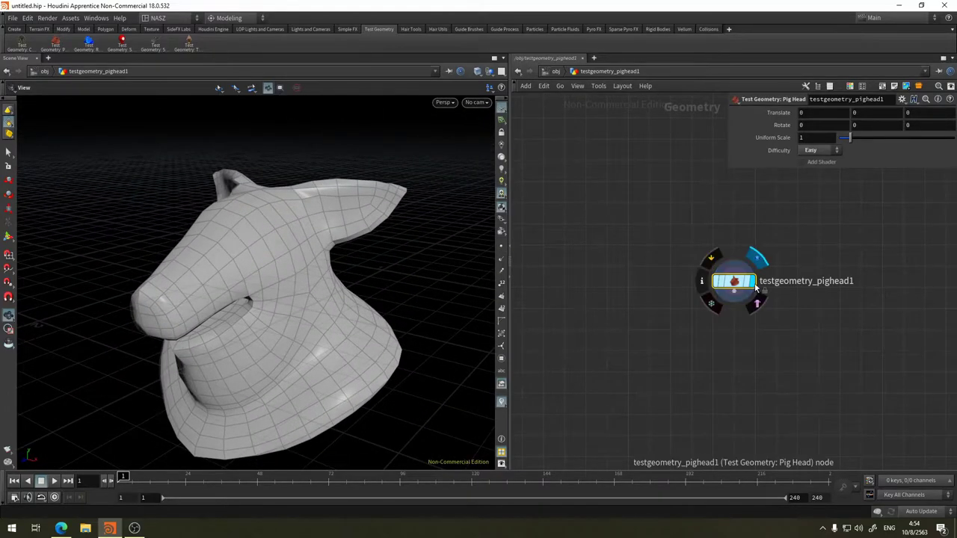
drag(732, 290, 661, 233)
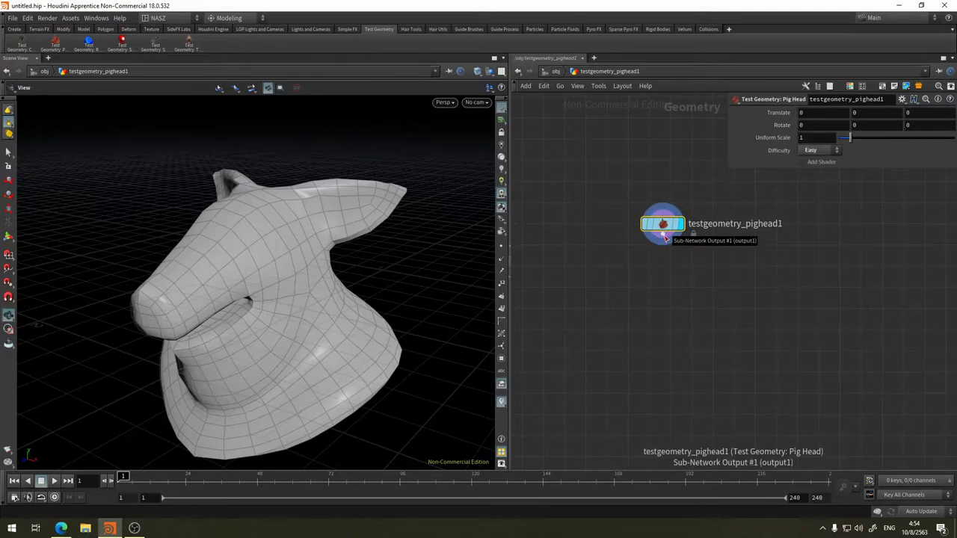
- Add a displayed polyextrude1 below the pig head with Distance 0.336
key(Tab)
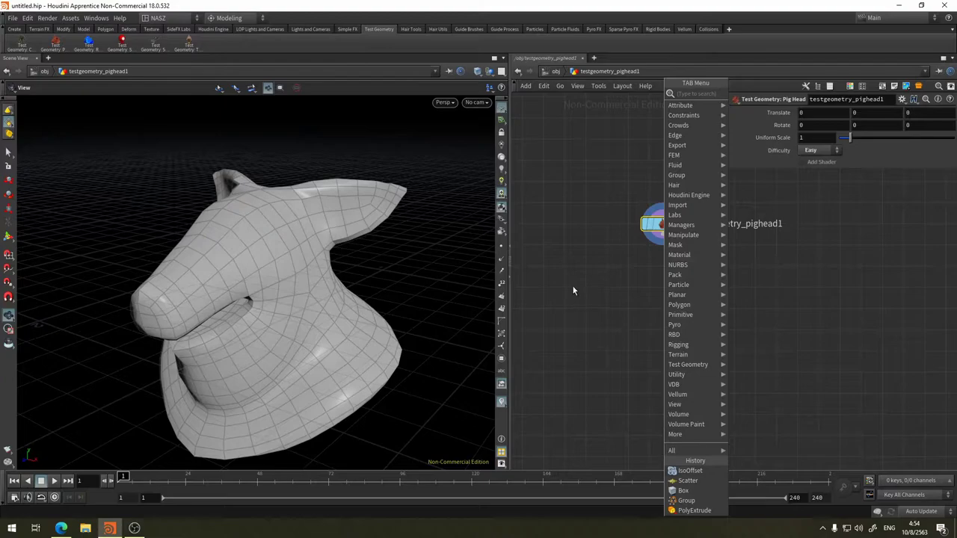
click(695, 511)
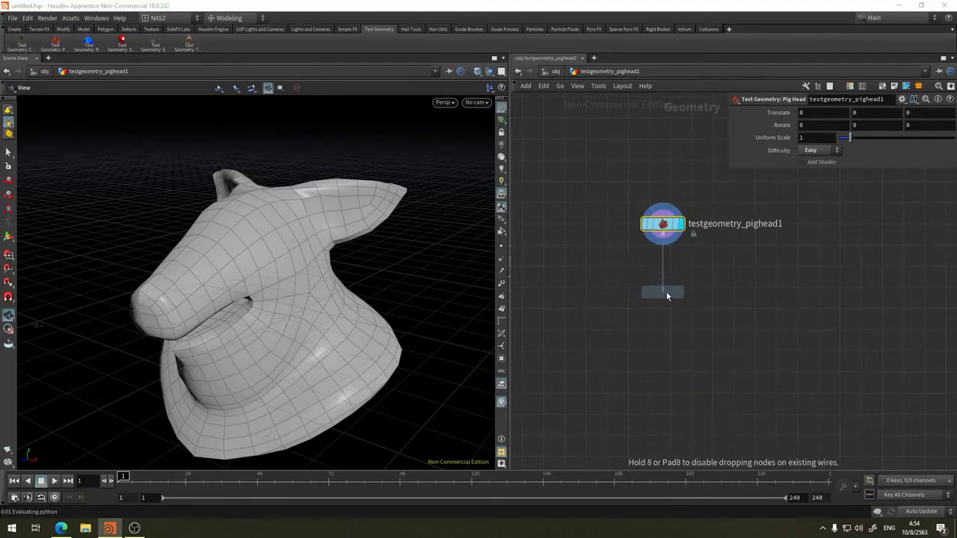
click(666, 296)
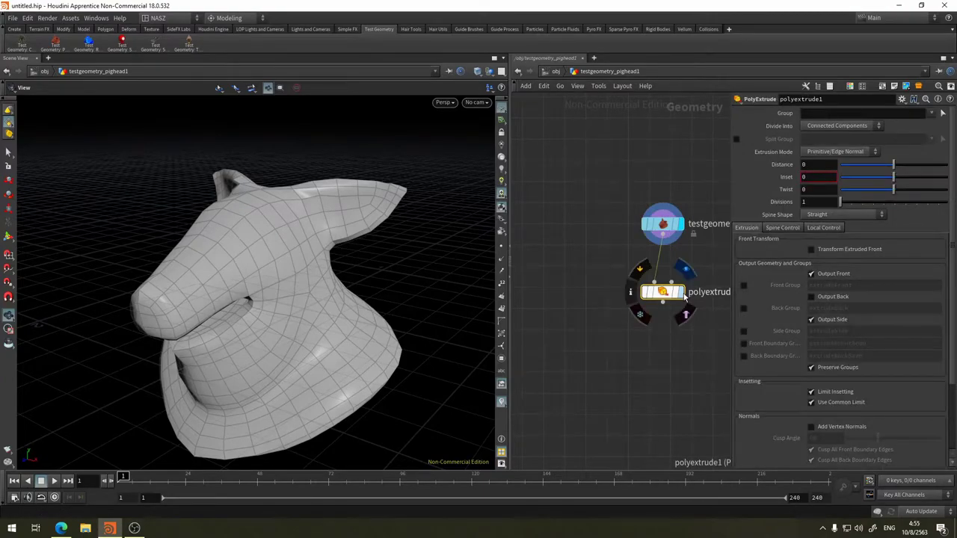
click(684, 295)
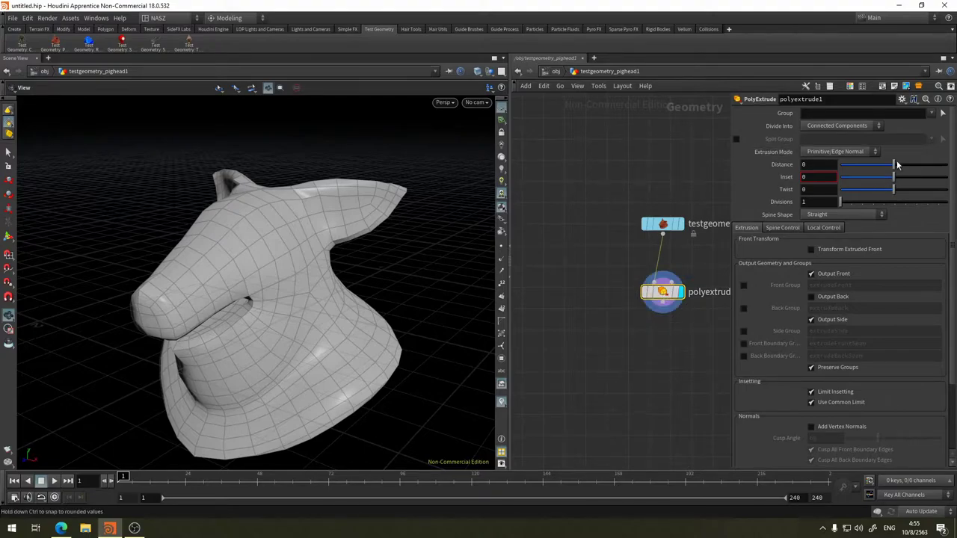
drag(897, 164, 913, 166)
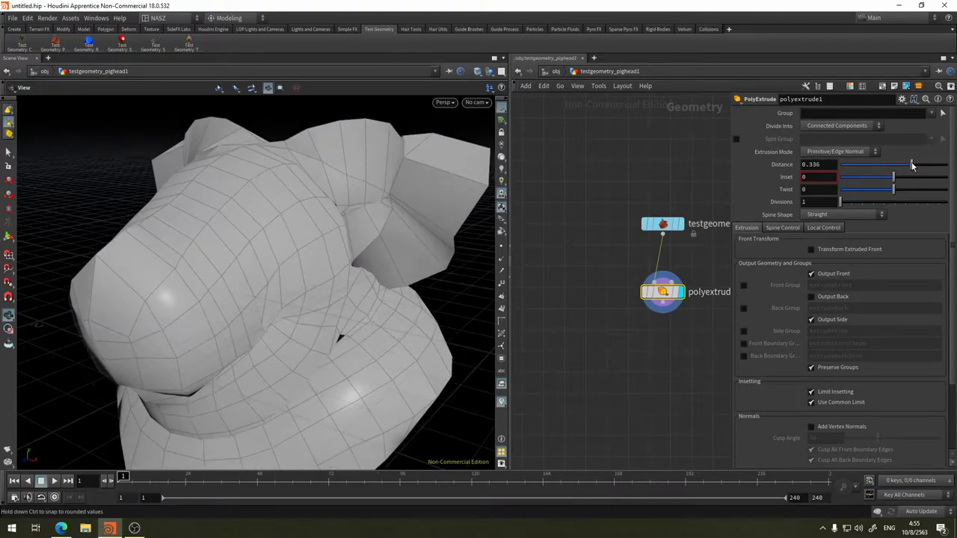
mouse_move(438, 219)
mouse_down()
mouse_move(335, 227)
mouse_move(426, 231)
mouse_up()
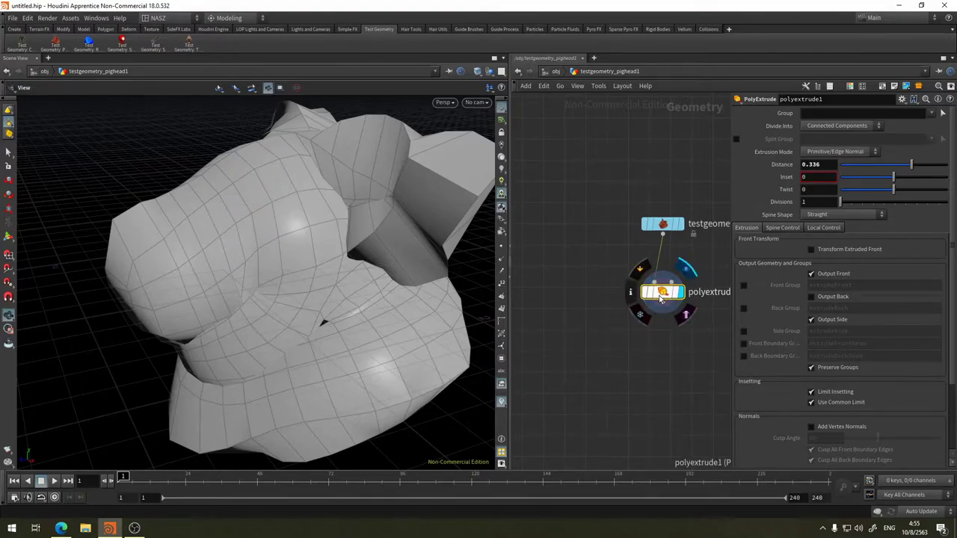
mouse_move(663, 292)
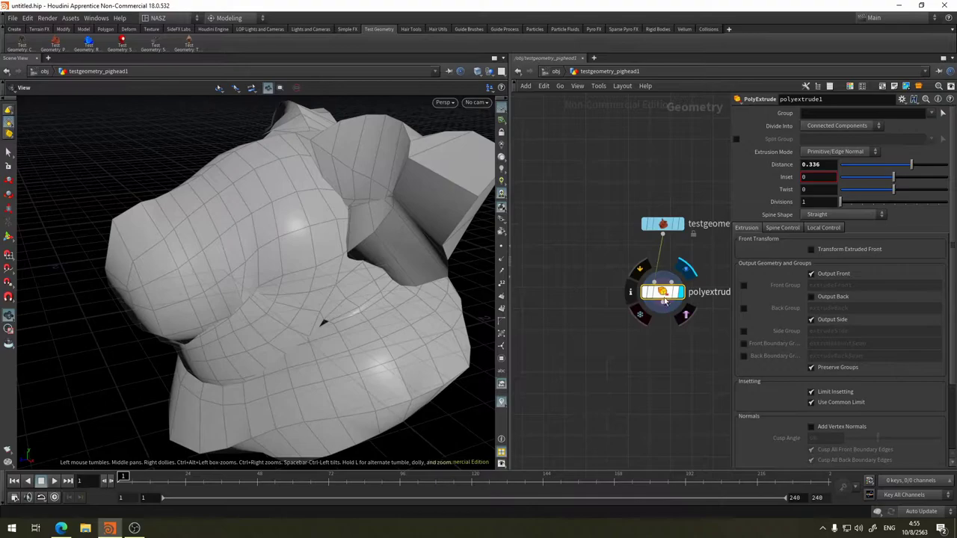
- Move polyextrude1 lower and show the original pig head and its parameters
mouse_move(663, 294)
mouse_down()
mouse_move(641, 342)
mouse_move(670, 352)
mouse_up()
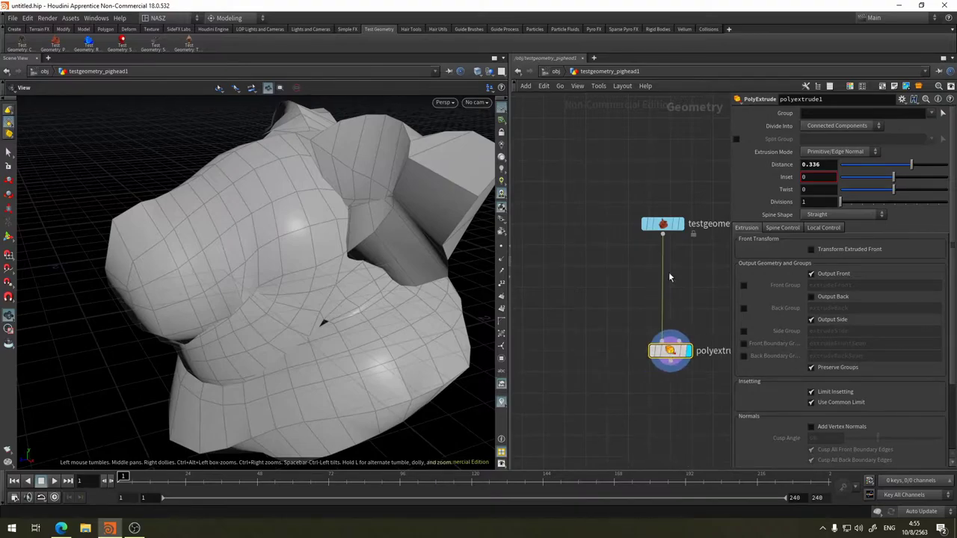
click(681, 224)
click(668, 229)
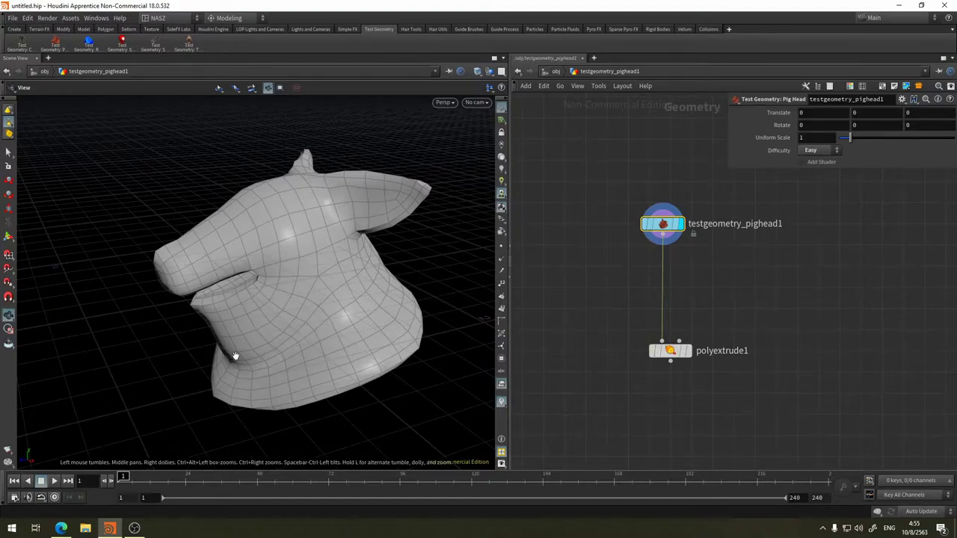
- Box-select the faces of one pig ear in the viewport
mouse_move(235, 356)
mouse_down()
mouse_move(299, 277)
mouse_move(289, 261)
mouse_move(269, 370)
mouse_move(150, 316)
mouse_move(98, 325)
mouse_move(335, 313)
mouse_up()
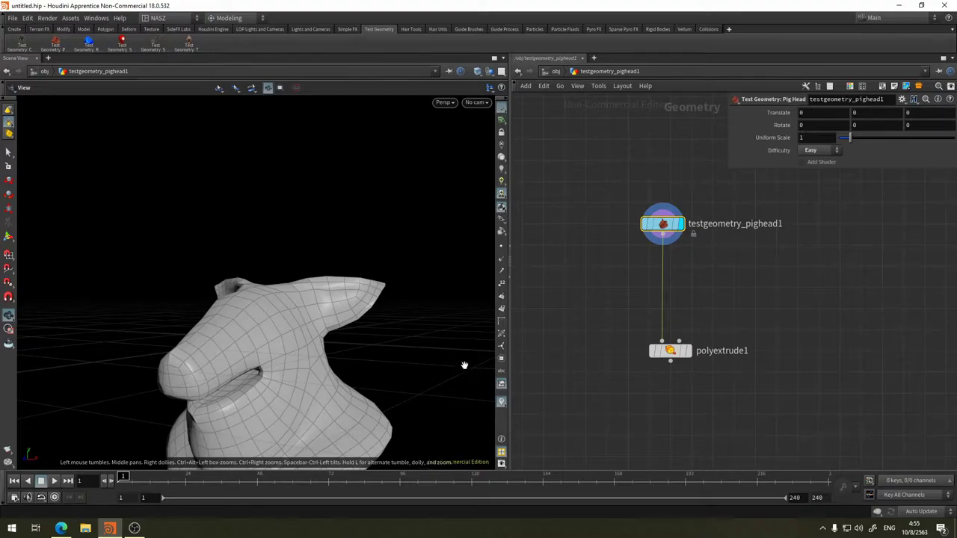
mouse_move(381, 311)
mouse_down()
mouse_move(292, 285)
mouse_move(267, 261)
mouse_move(284, 256)
mouse_move(347, 322)
mouse_move(390, 228)
mouse_up()
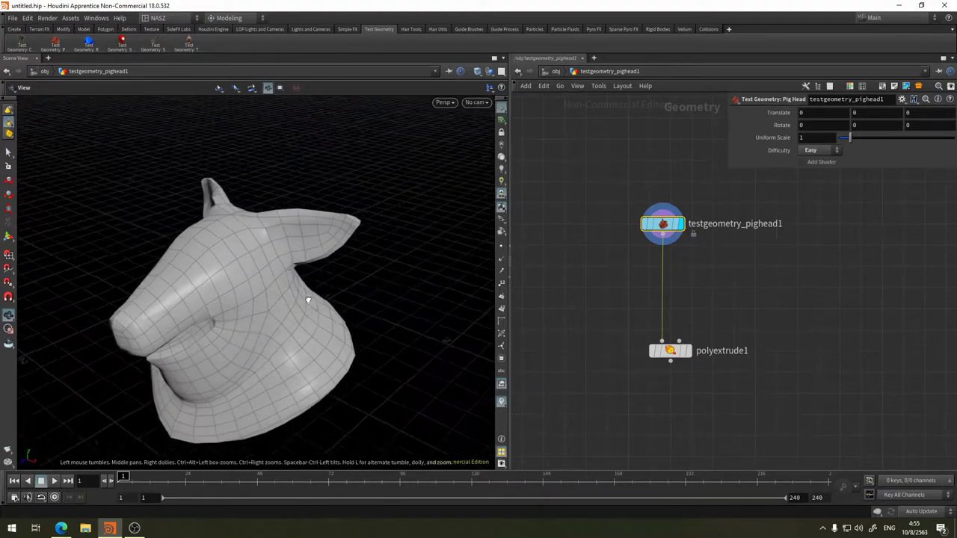
key(s)
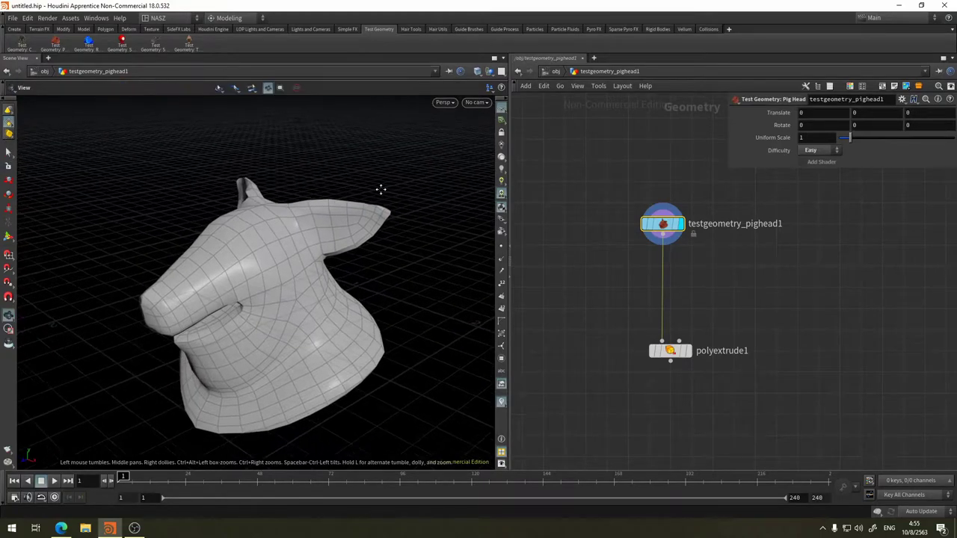
alt+drag(383, 222, 381, 188)
mouse_move(465, 163)
mouse_down()
mouse_move(368, 267)
mouse_move(344, 263)
mouse_up()
key(Escape)
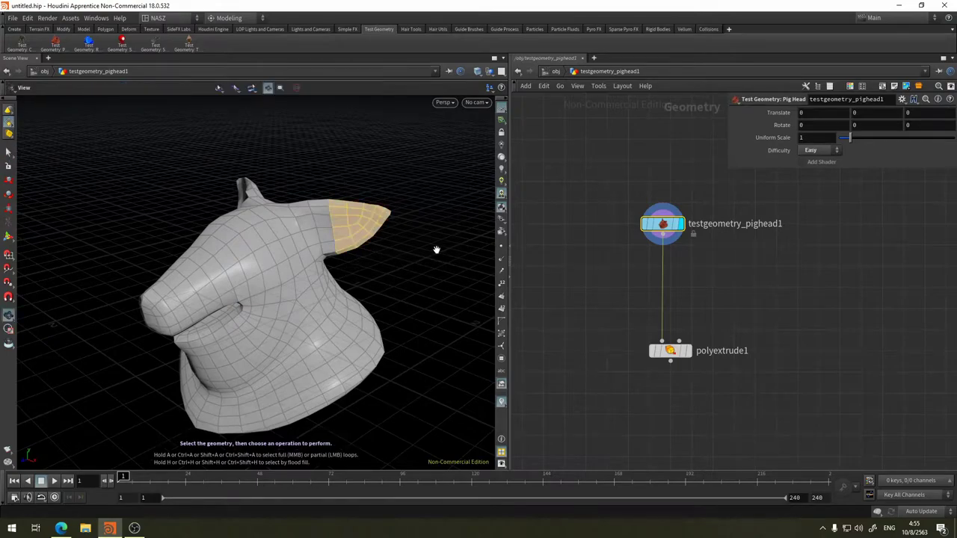
mouse_move(438, 250)
mouse_down()
mouse_move(253, 215)
mouse_move(184, 229)
mouse_move(322, 247)
mouse_move(455, 235)
mouse_move(489, 263)
mouse_move(461, 242)
mouse_up()
key(s)
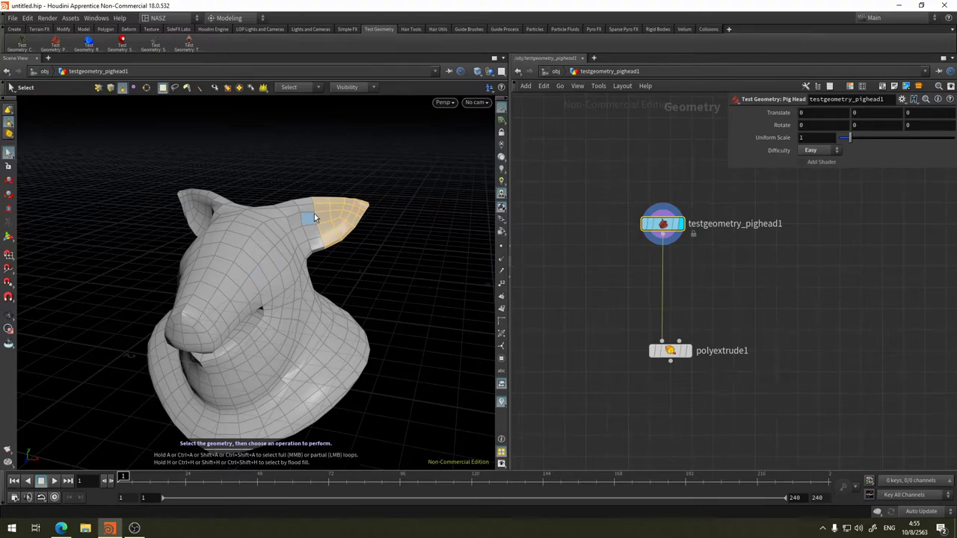
- Create group1 from the ear faces, then display and select polyextrude1
key(Tab)
text(gr)
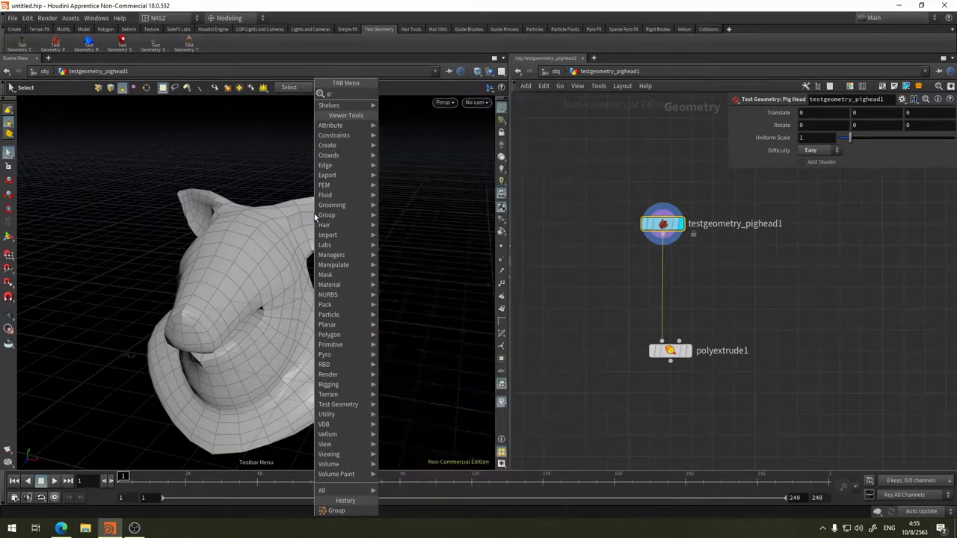
click(415, 92)
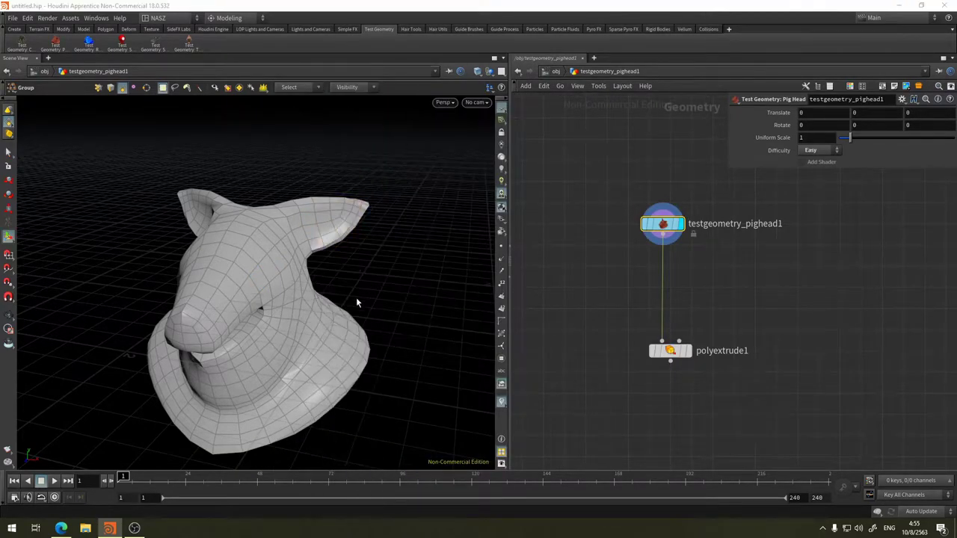
key(Return)
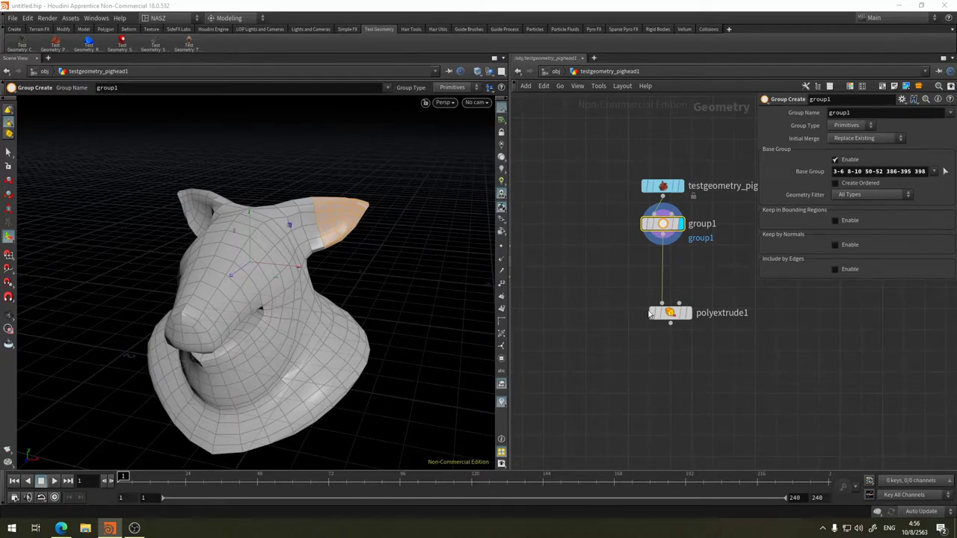
click(688, 314)
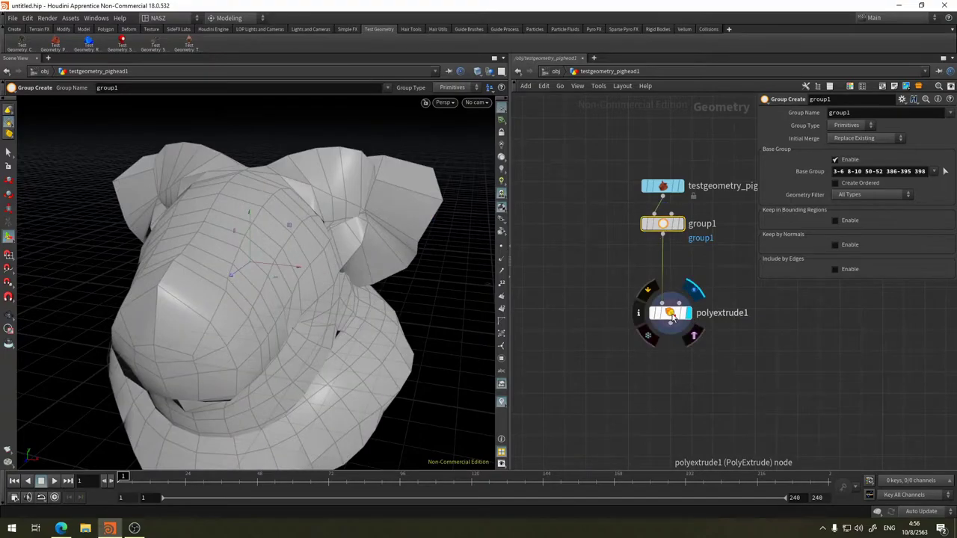
click(673, 314)
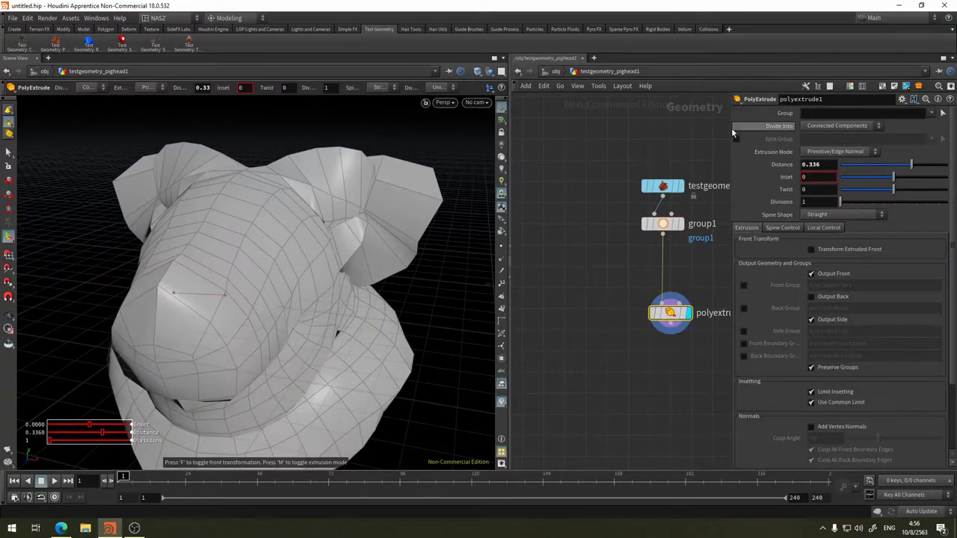
- Set polyextrude1's Group to group1 so only the ear extrudes
click(932, 113)
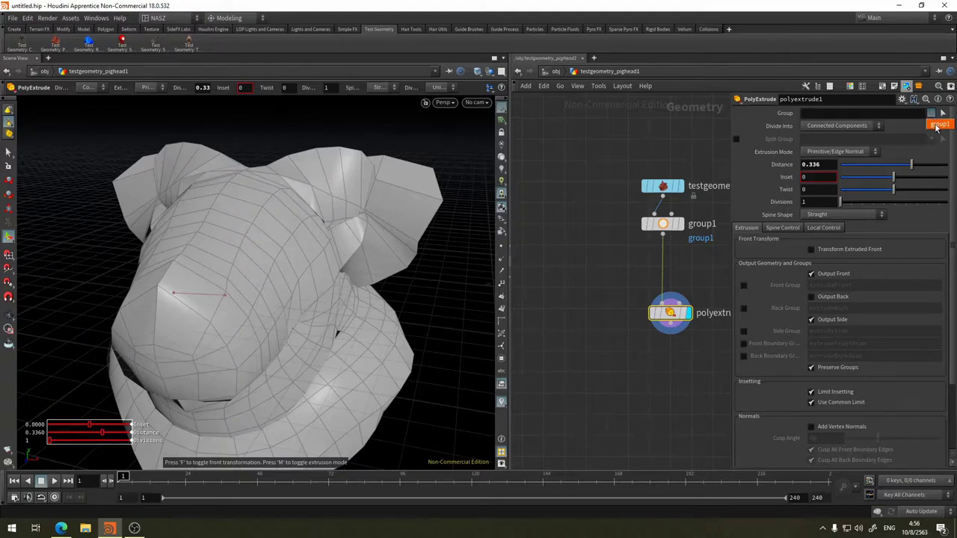
click(940, 124)
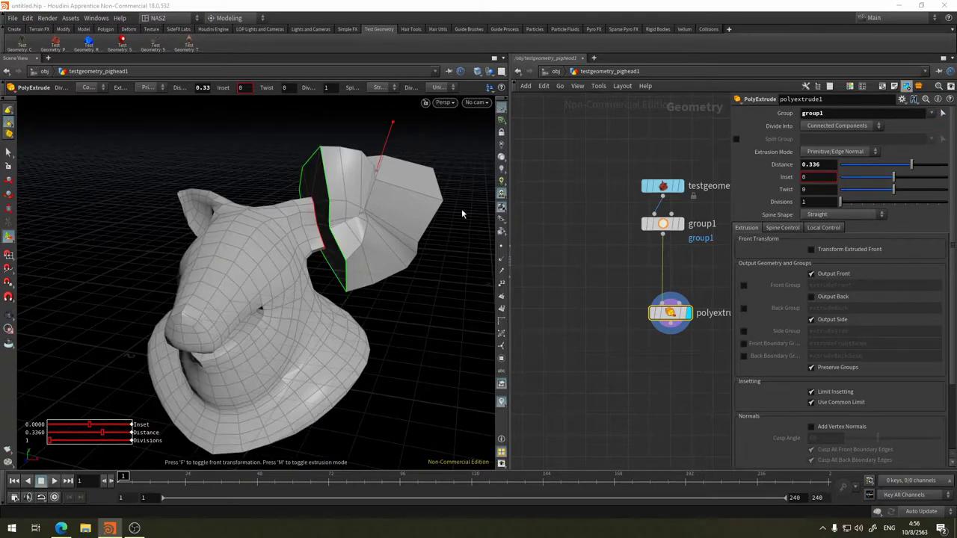
key(Escape)
mouse_move(391, 302)
mouse_down()
mouse_move(158, 259)
mouse_move(90, 286)
mouse_move(316, 292)
mouse_up()
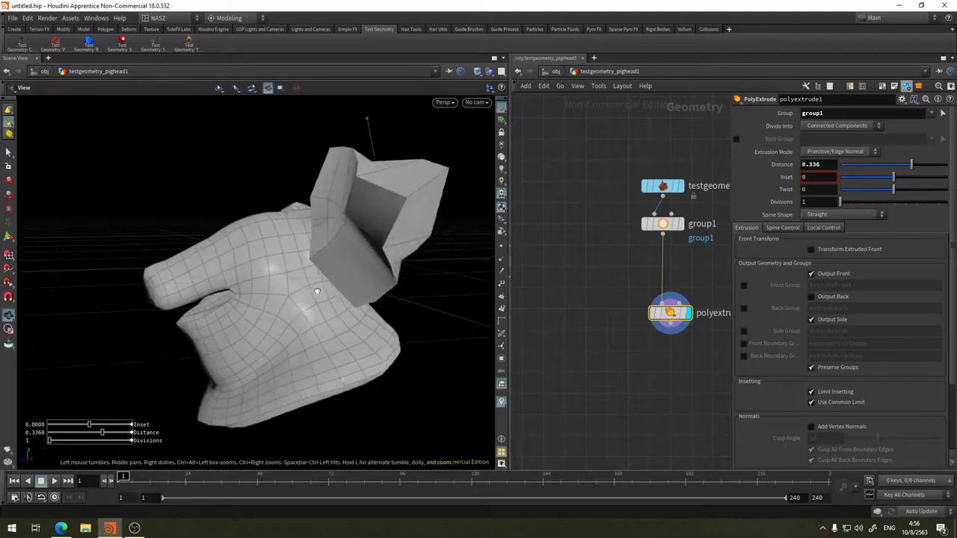
key(Return)
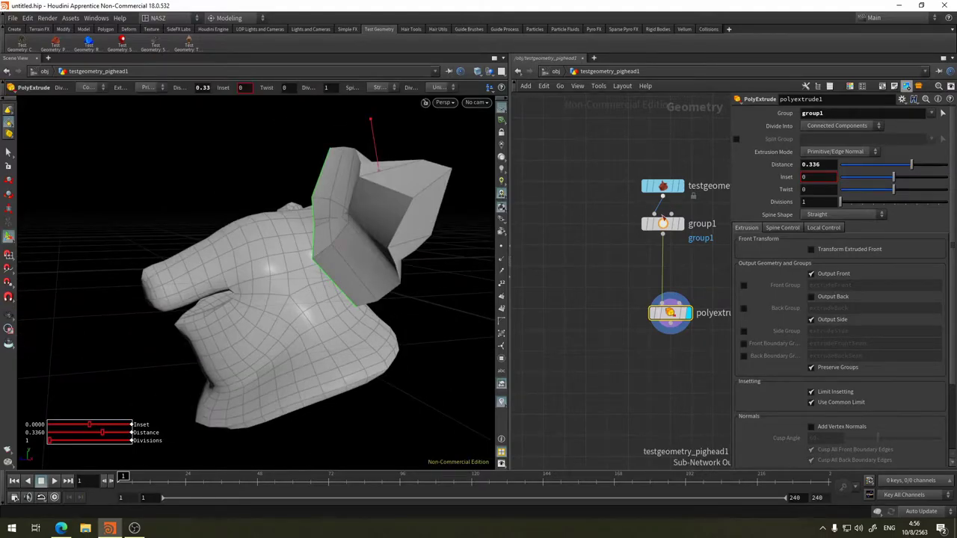
key(Escape)
mouse_move(379, 267)
mouse_down()
mouse_move(301, 301)
mouse_move(397, 303)
mouse_up()
key(Return)
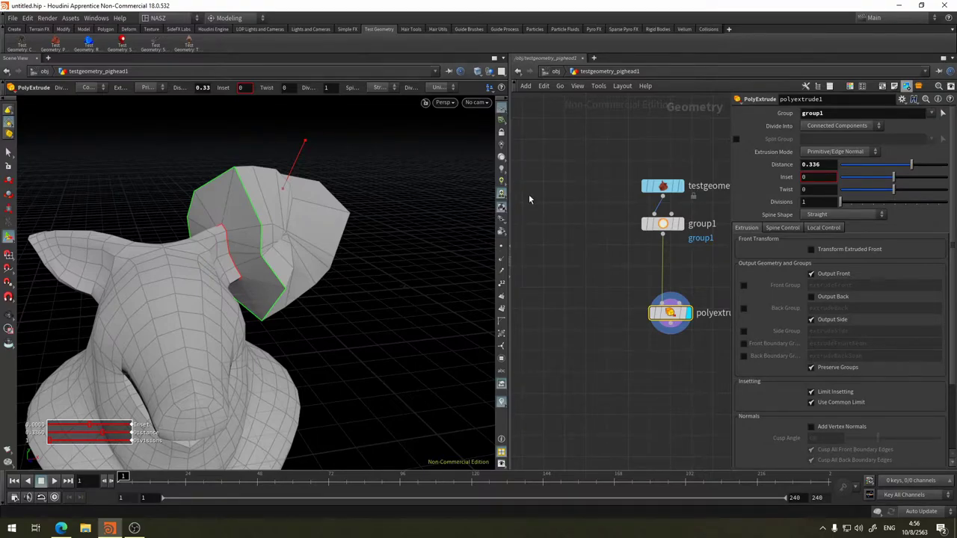
- Adjust the ear extrusion Distance, settling at 0.121
mouse_move(911, 164)
mouse_down()
mouse_move(883, 168)
mouse_move(893, 164)
mouse_up()
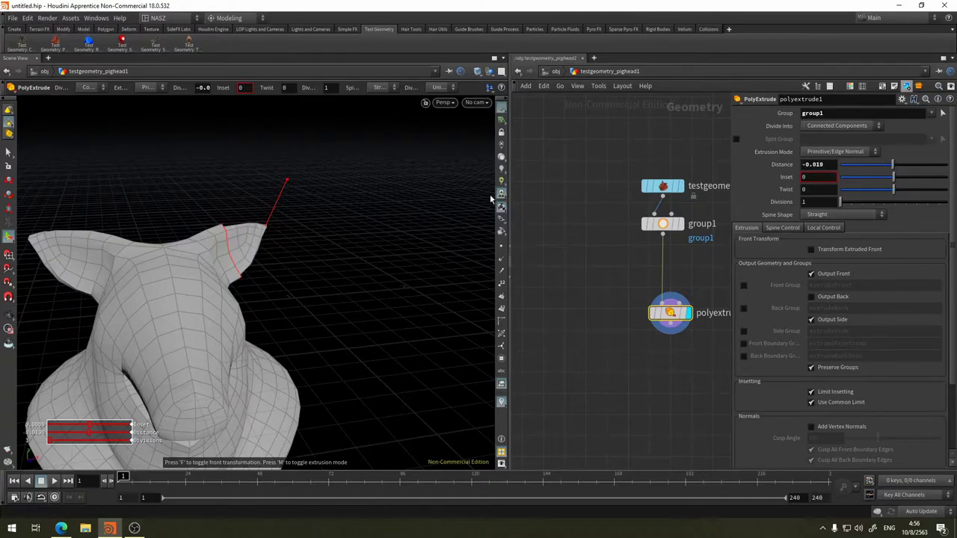
key(Escape)
mouse_move(346, 184)
mouse_down()
mouse_move(122, 156)
mouse_move(122, 177)
mouse_move(314, 179)
mouse_up()
mouse_move(330, 281)
mouse_down()
mouse_move(228, 274)
mouse_move(261, 316)
mouse_up()
key(Return)
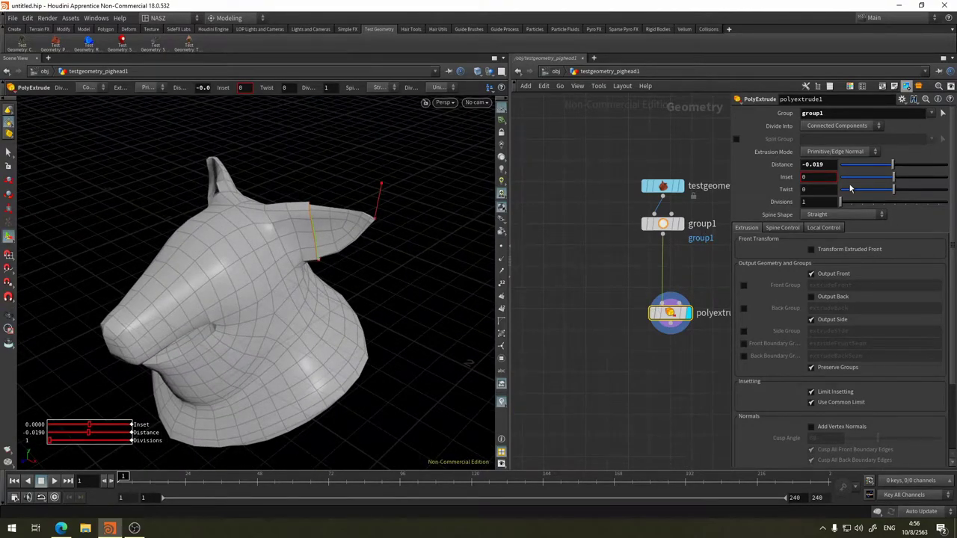
mouse_move(893, 165)
mouse_down()
mouse_move(910, 169)
mouse_move(900, 169)
mouse_up()
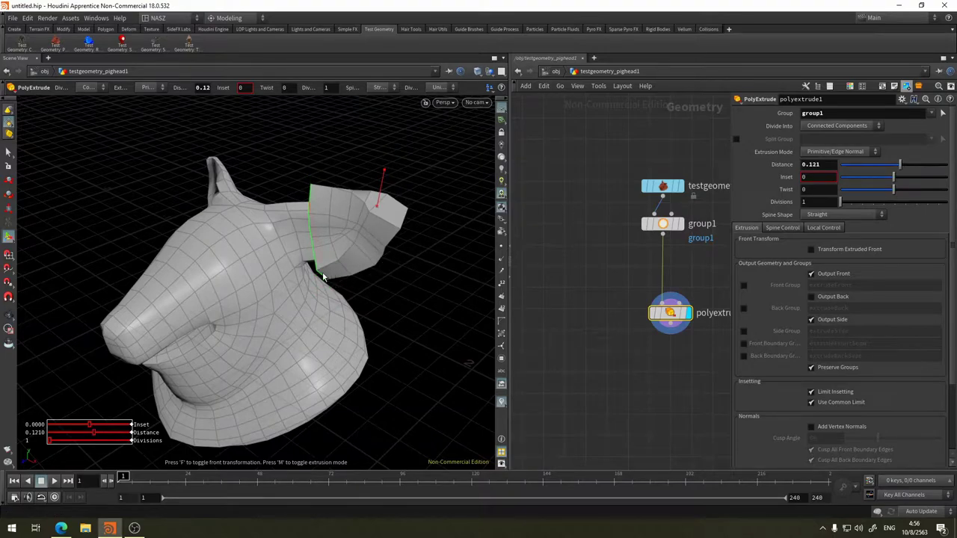
key(Escape)
mouse_move(359, 247)
mouse_down()
mouse_move(411, 242)
mouse_move(313, 261)
mouse_move(366, 258)
mouse_up()
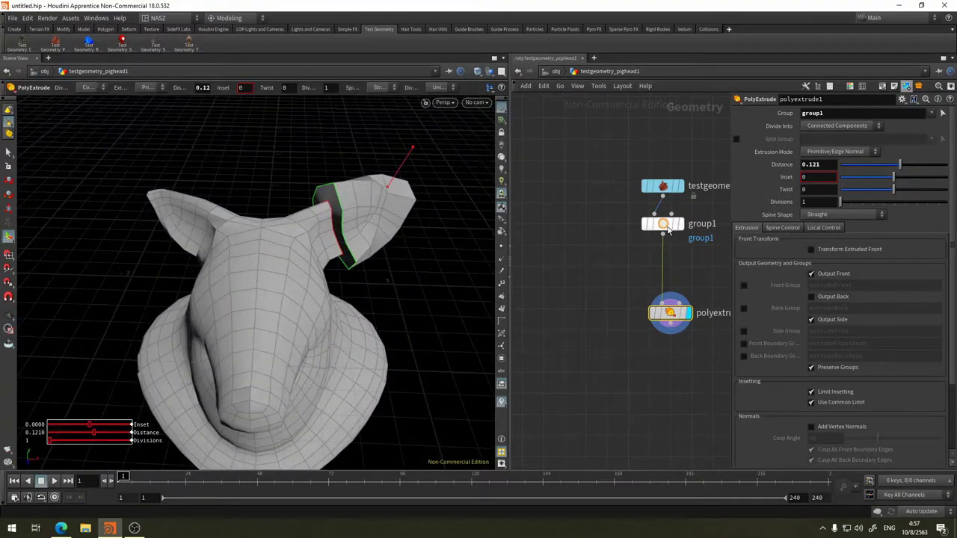
click(673, 224)
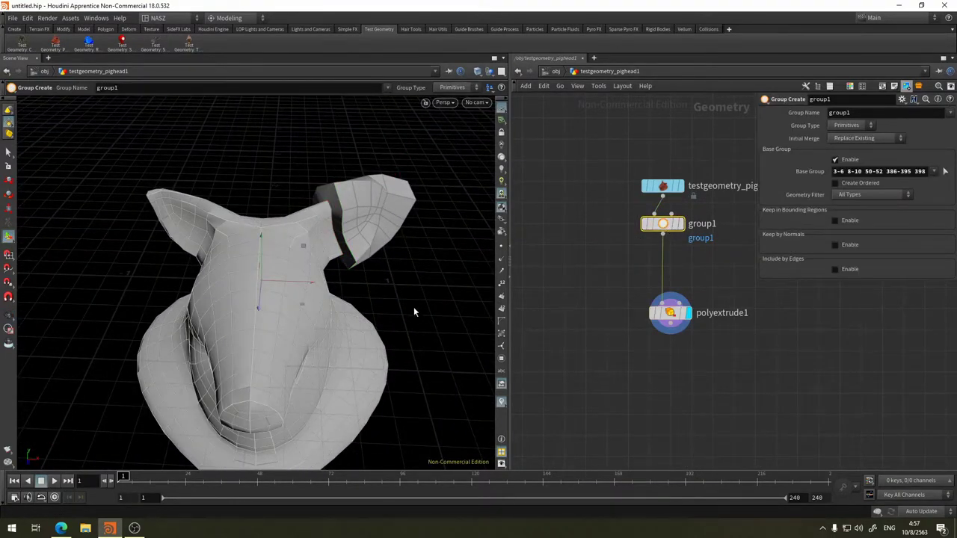
drag(414, 312, 260, 323)
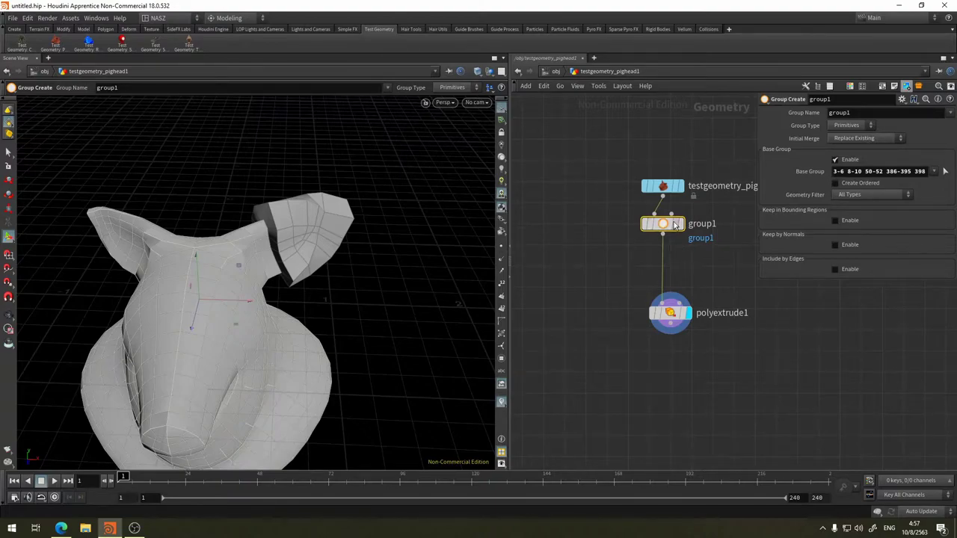
drag(675, 226, 633, 241)
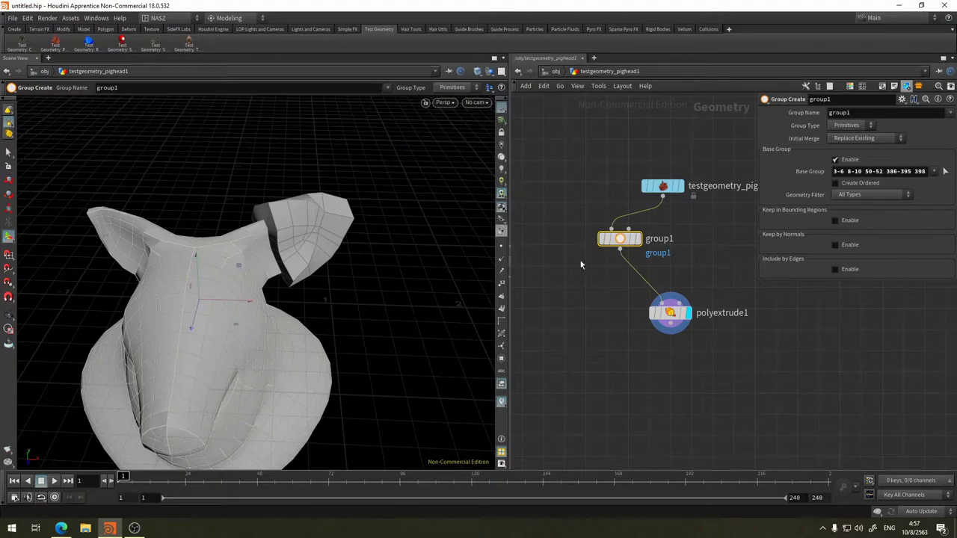
mouse_move(662, 225)
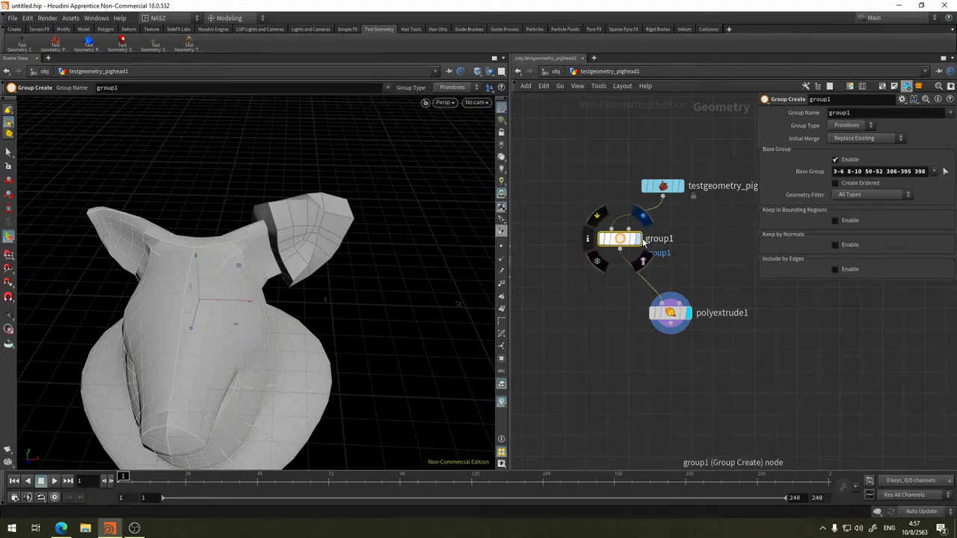
- Delete group1, read polyextrude1's invalid-group warning, and clear its Group field
key(Delete)
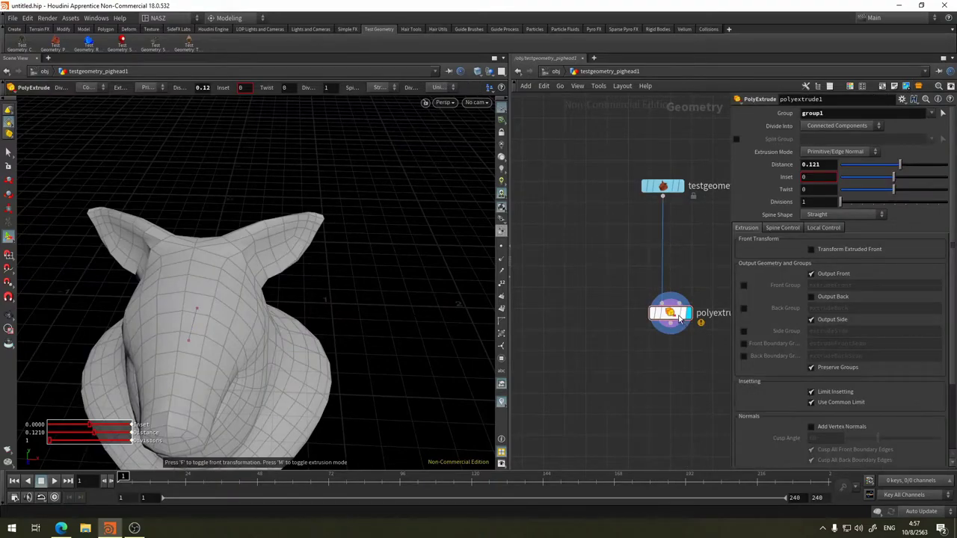
click(681, 317)
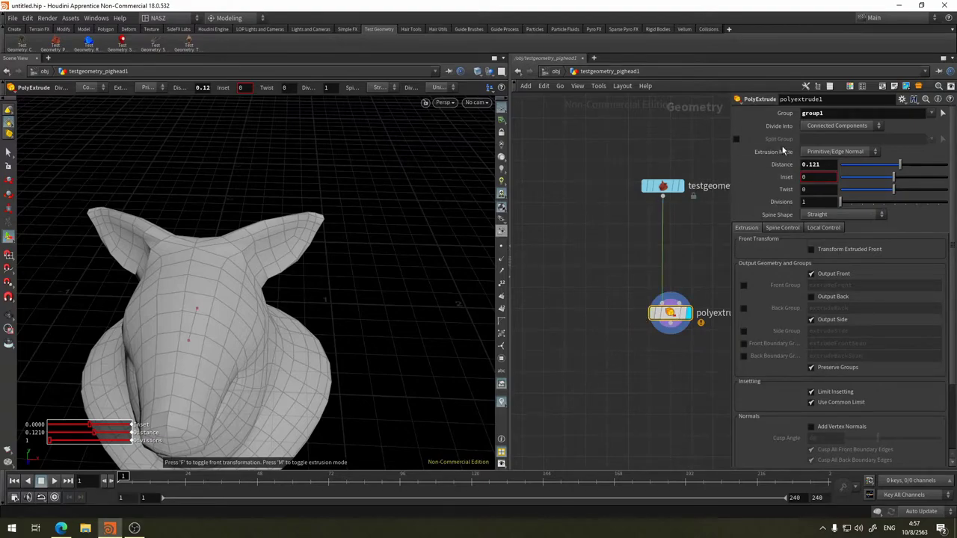
mouse_move(671, 314)
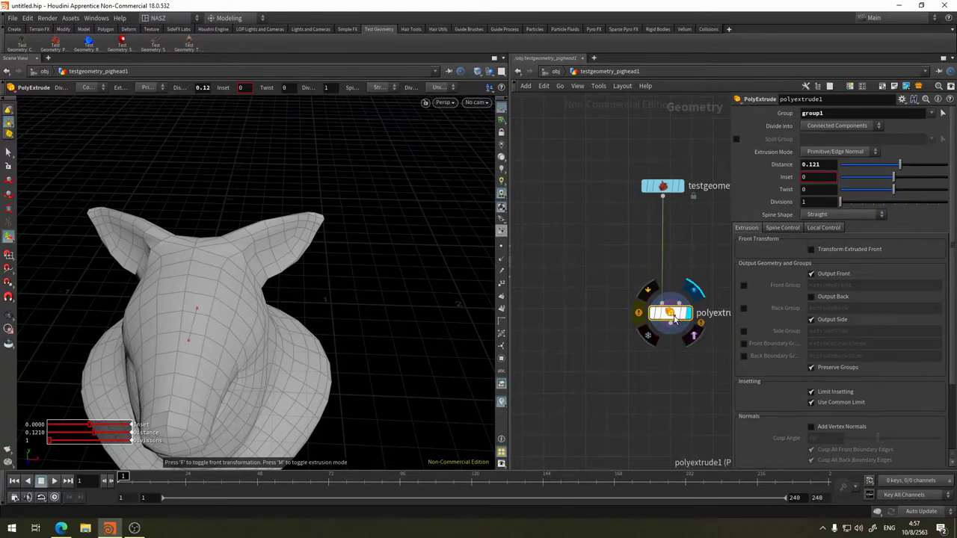
click(638, 314)
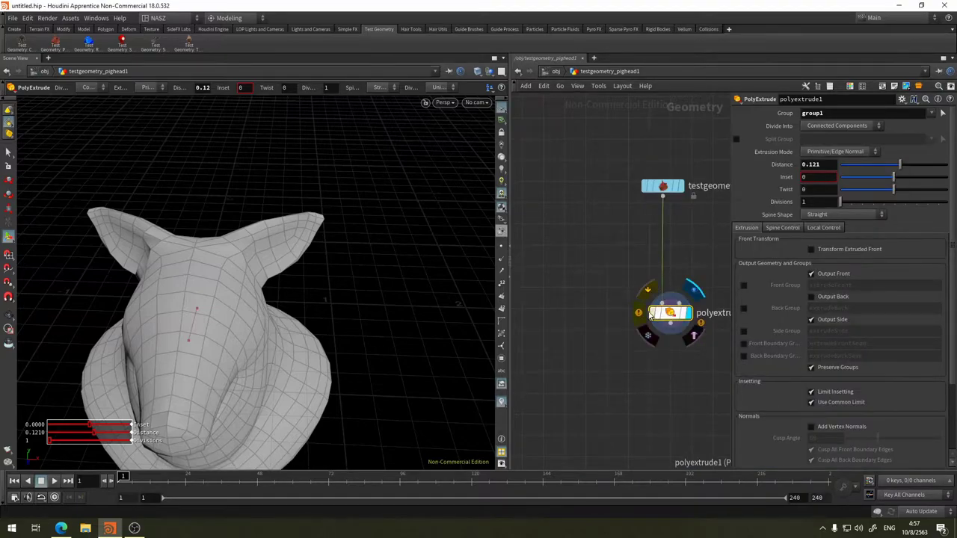
click(642, 317)
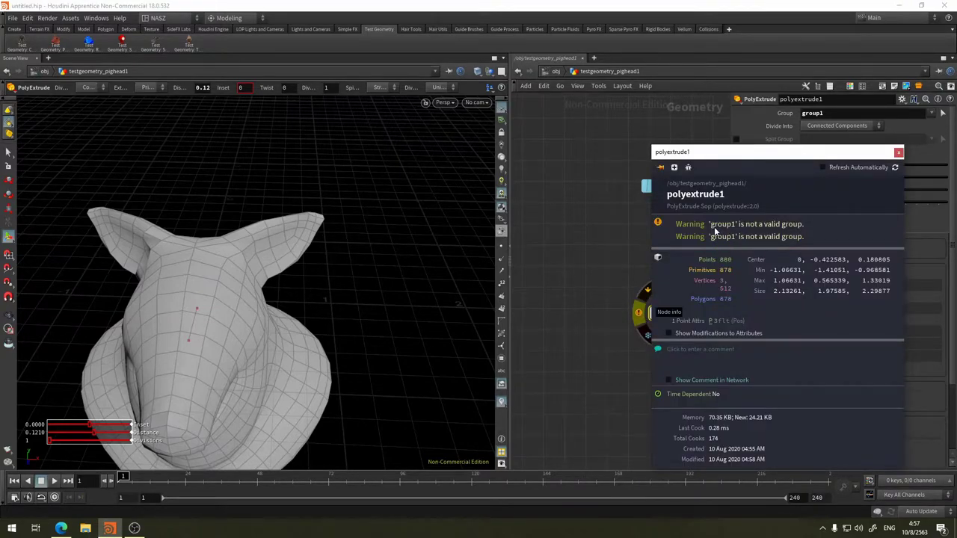
click(898, 152)
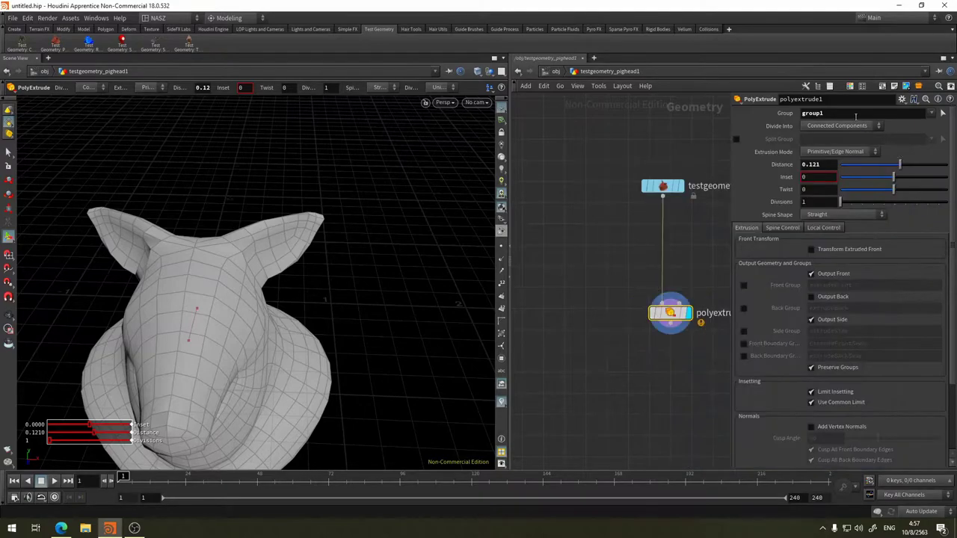
key(BackSpace)
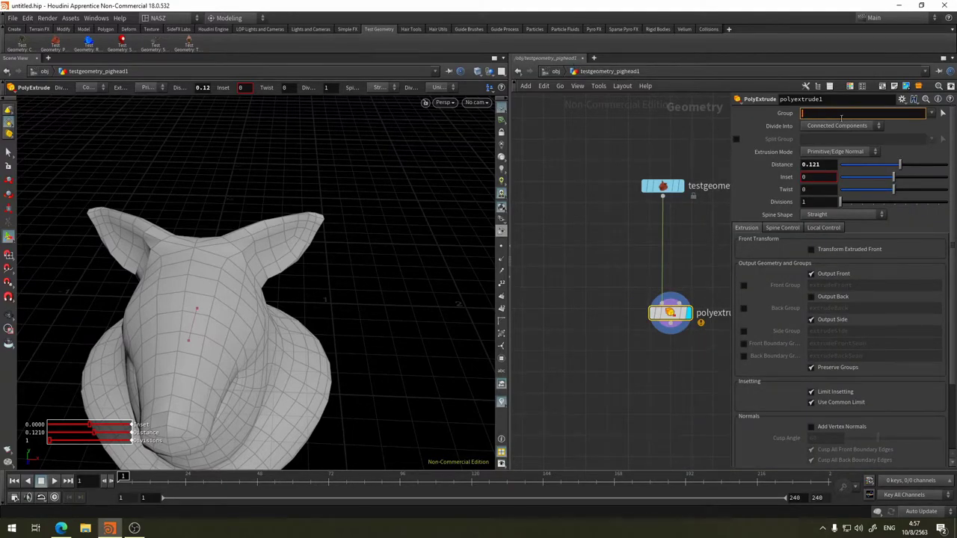
- Confirm the empty Group, then insert a Group node on the pig head–polyextrude1 wire
key(Return)
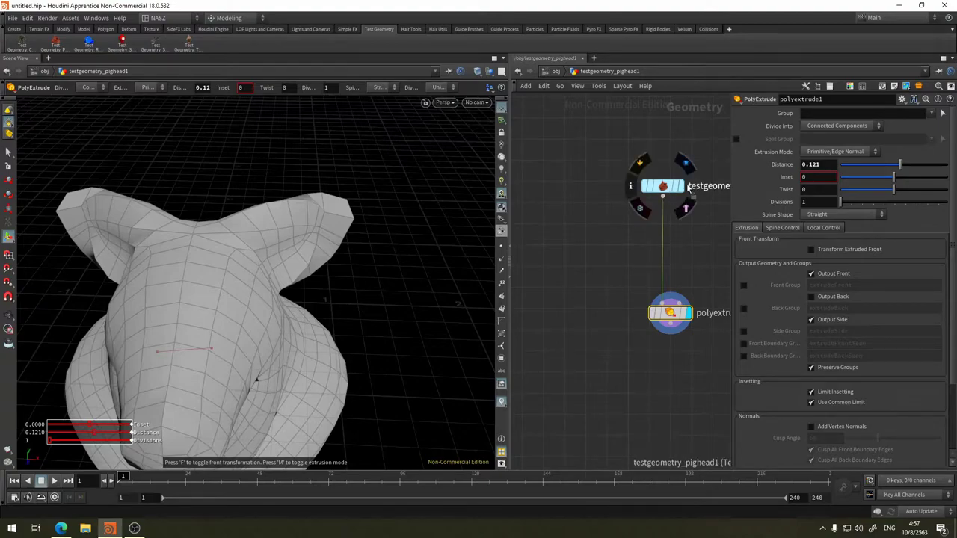
click(665, 197)
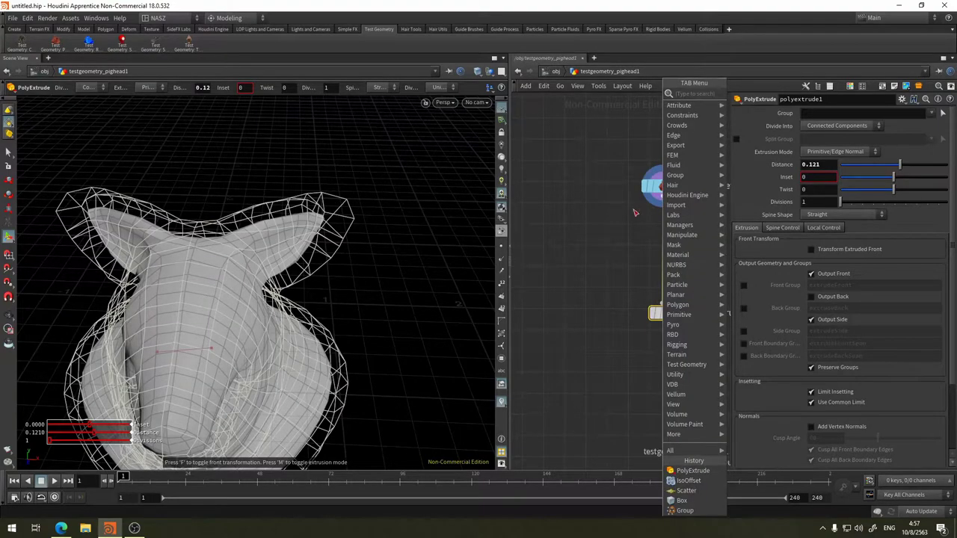
click(657, 196)
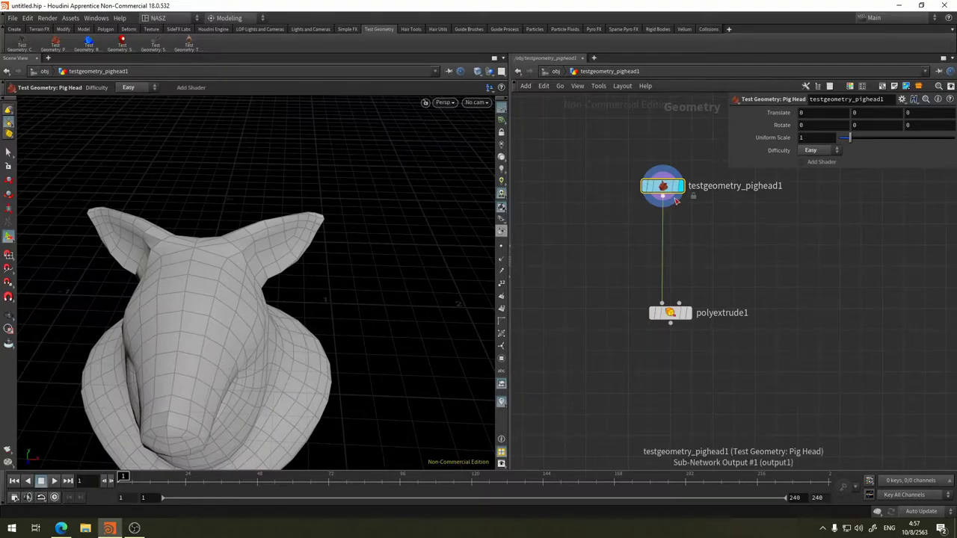
click(664, 199)
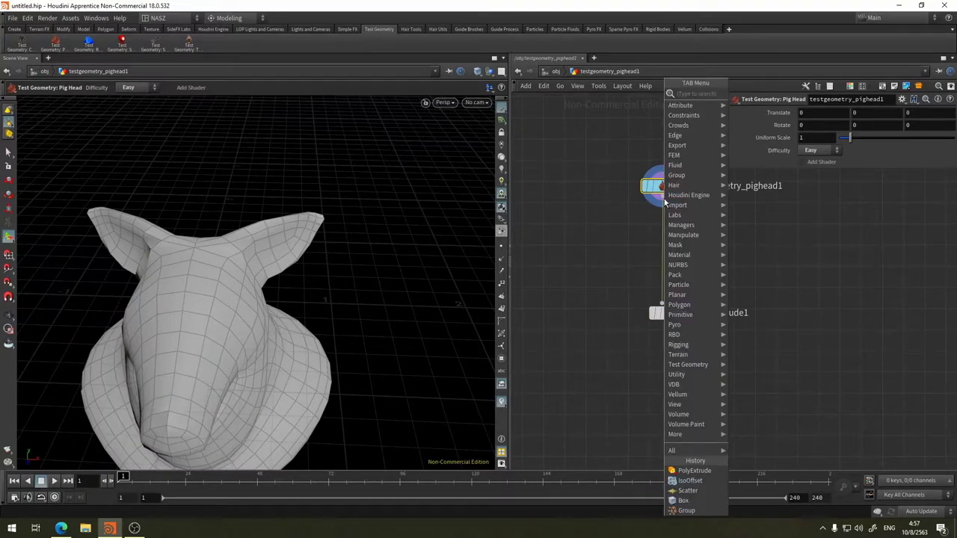
text(gro)
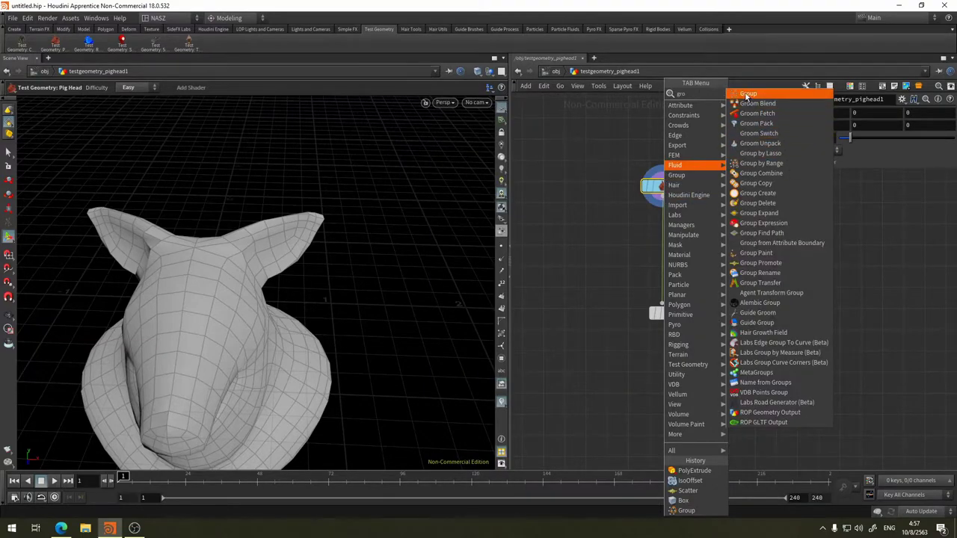
click(748, 94)
click(666, 249)
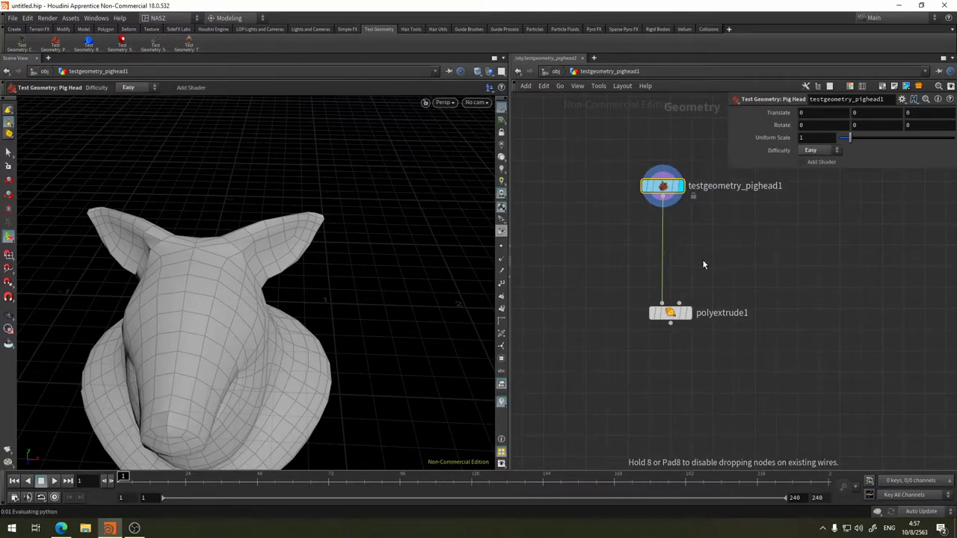
- Display the new group1 node's output and orbit around the pig head
click(684, 250)
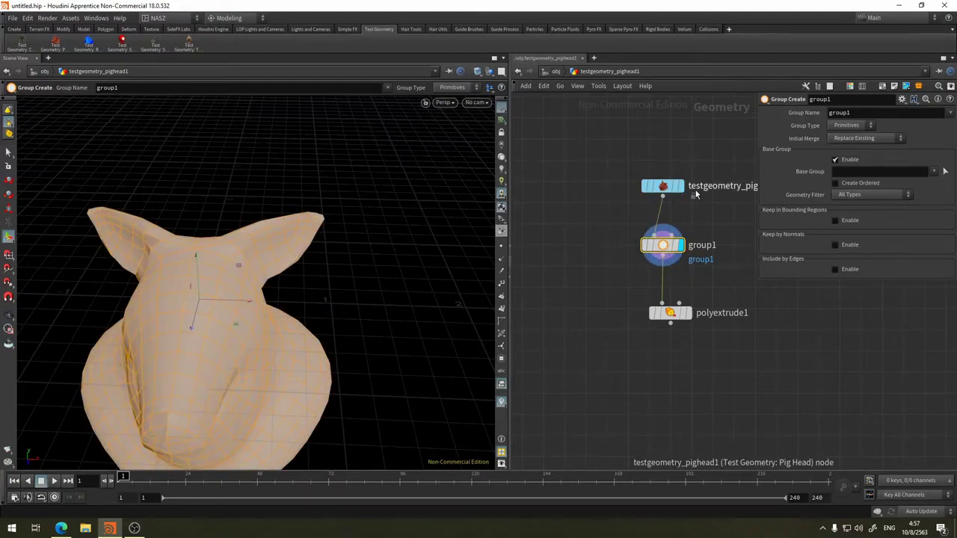
key(Escape)
mouse_move(466, 246)
mouse_down()
mouse_move(387, 271)
mouse_move(396, 281)
mouse_move(342, 259)
mouse_up()
mouse_move(377, 217)
mouse_down()
mouse_move(381, 246)
mouse_move(368, 278)
mouse_move(348, 265)
mouse_up()
key(Return)
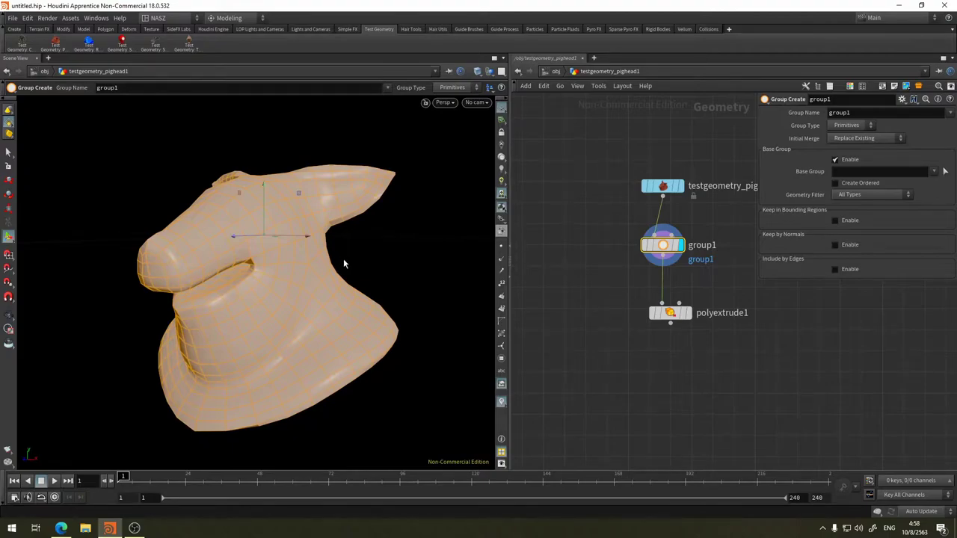
mouse_move(358, 255)
mouse_down()
mouse_move(338, 223)
mouse_move(332, 265)
mouse_move(325, 259)
mouse_move(368, 249)
mouse_up()
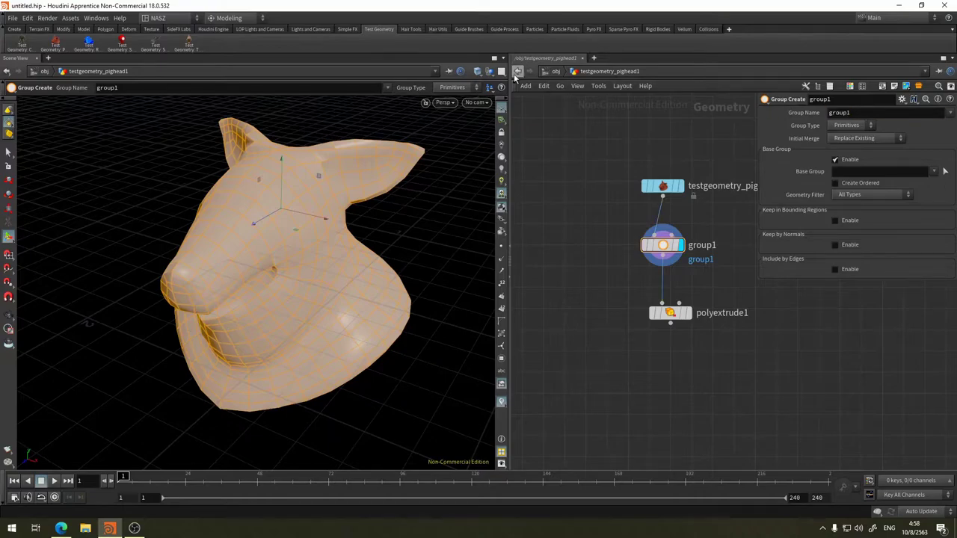
- Rename the created group to 'set' and reframe the network around the pig head node
double_click(830, 112)
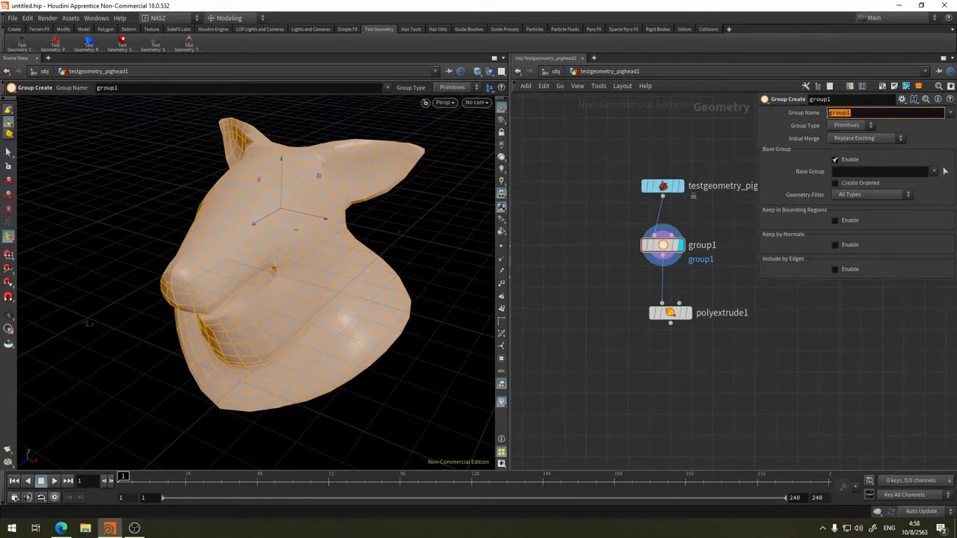
text(set)
key(Return)
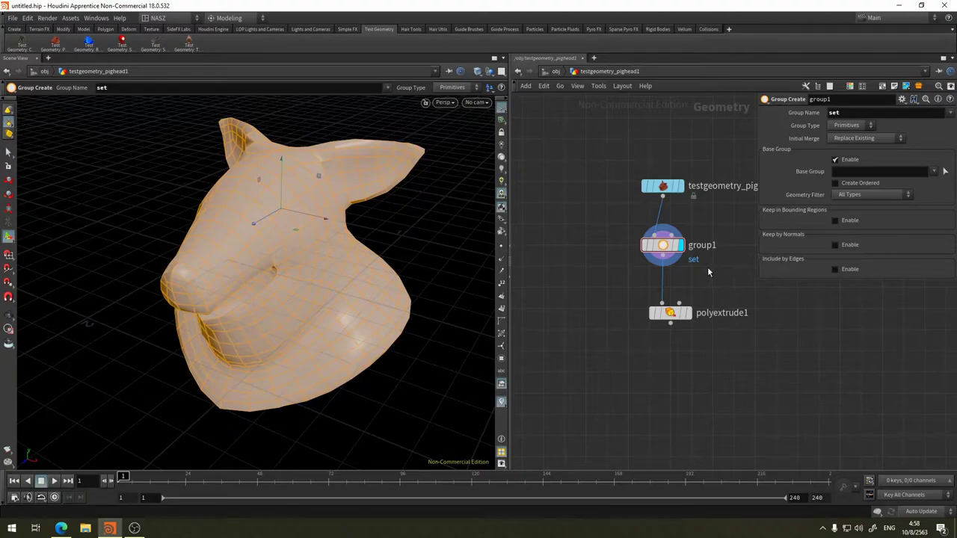
scroll(706, 273, up, 2)
scroll(671, 256, up, 2)
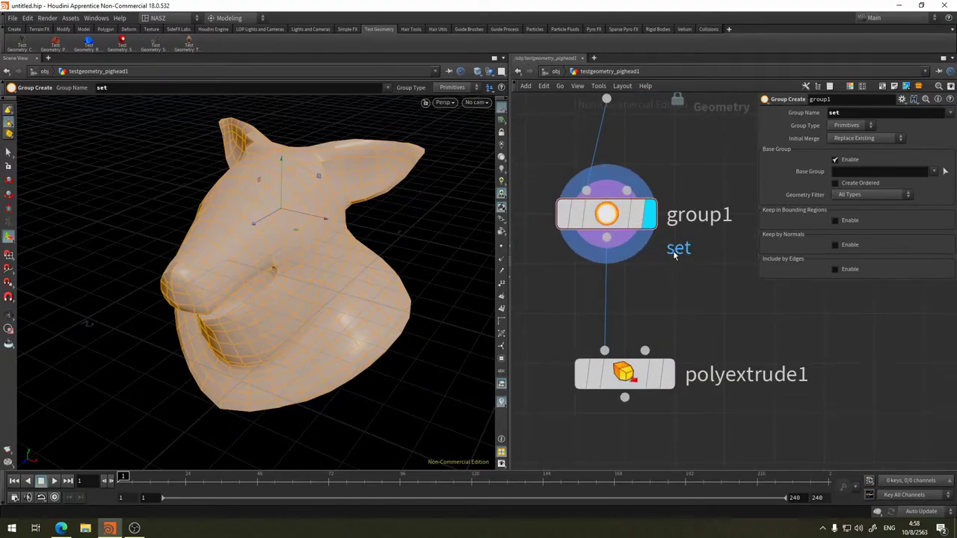
middle_drag(681, 283, 681, 299)
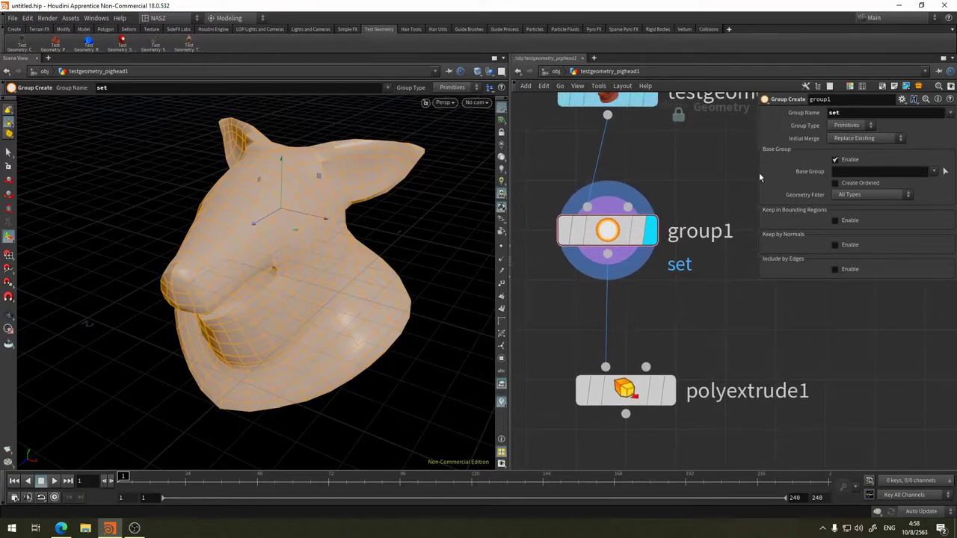
click(861, 110)
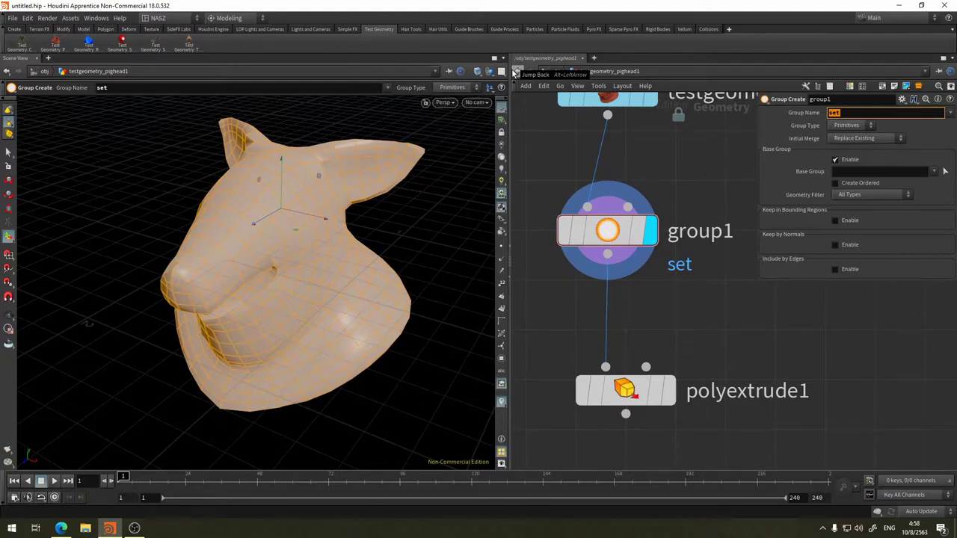
- Set group1's Group Name to $OS and inspect the node's info
text($OS)
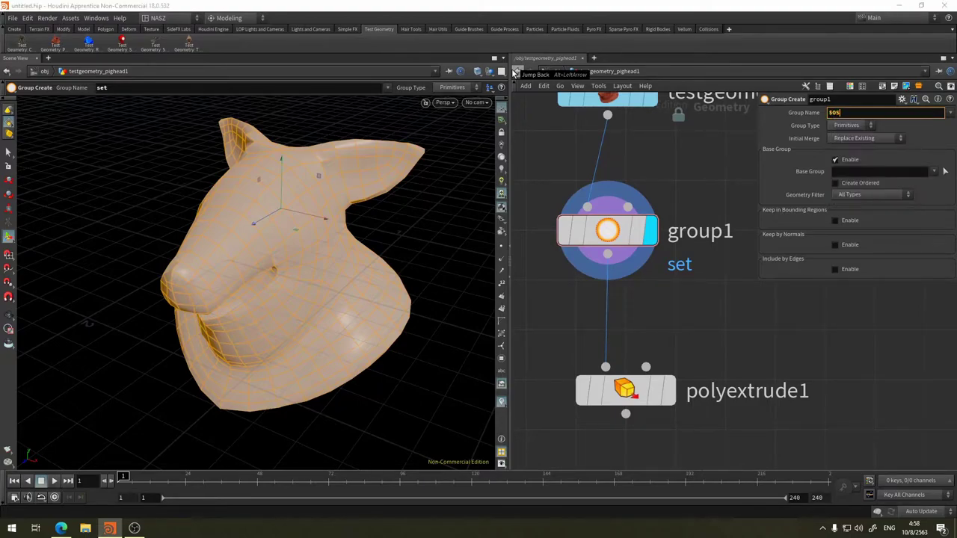
key(Return)
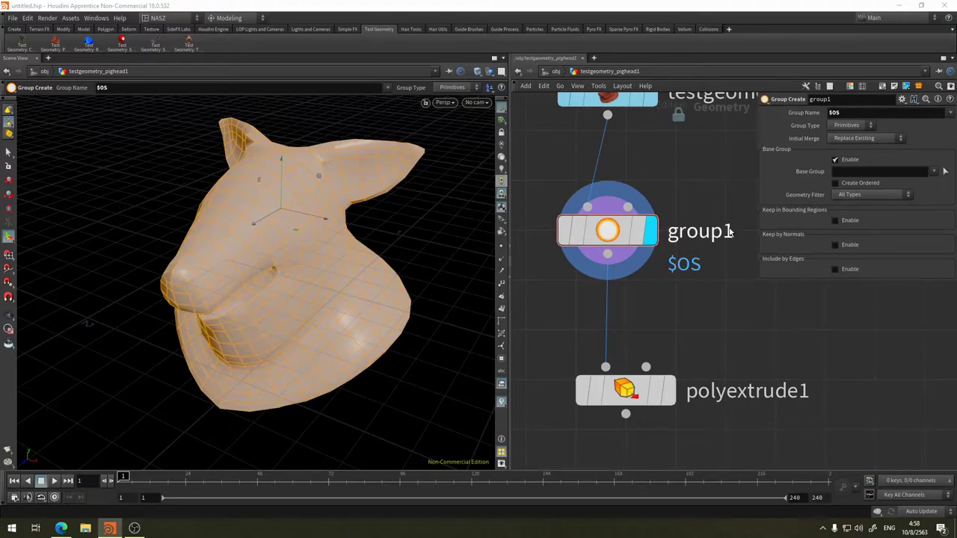
middle_click(620, 234)
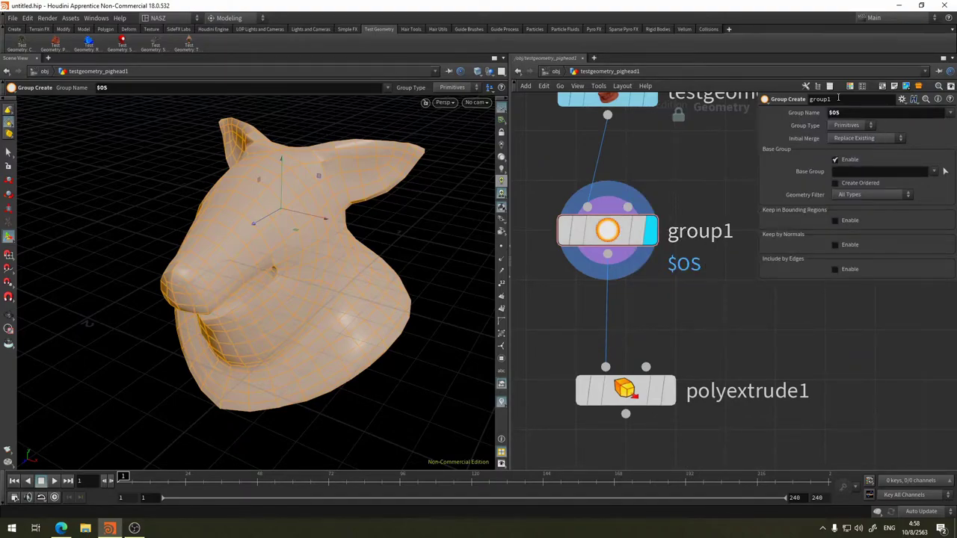
- Rename the group1 node to set and confirm its info lists 878 primitives
double_click(700, 232)
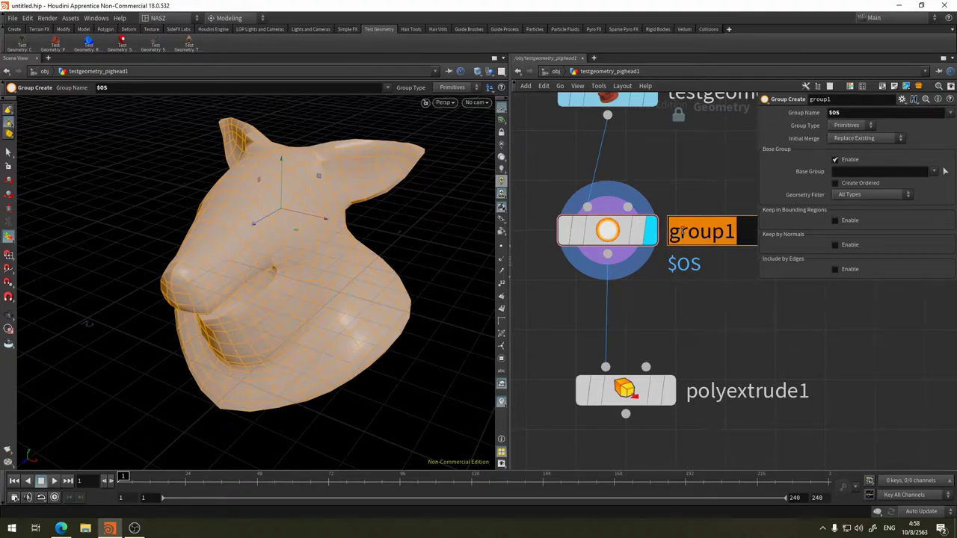
text(s)
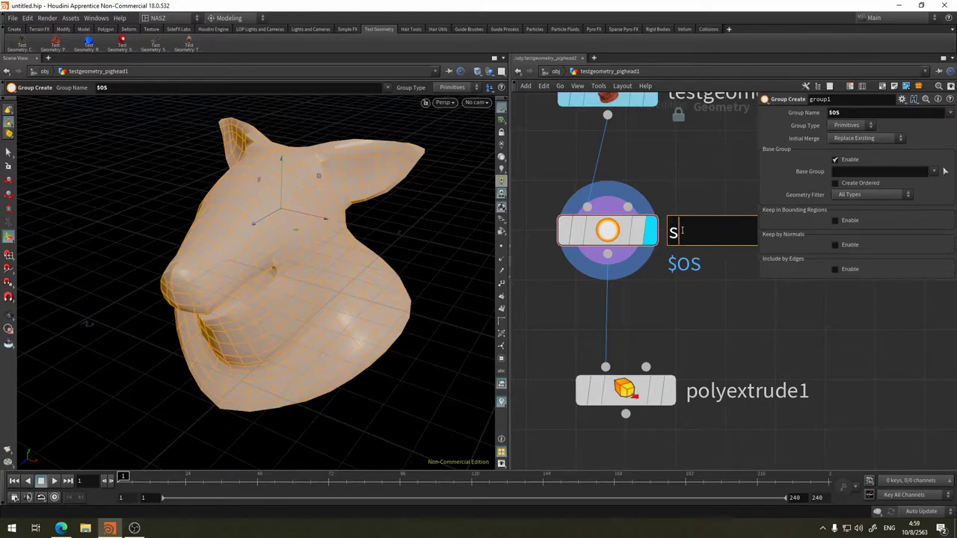
text(et)
key(Return)
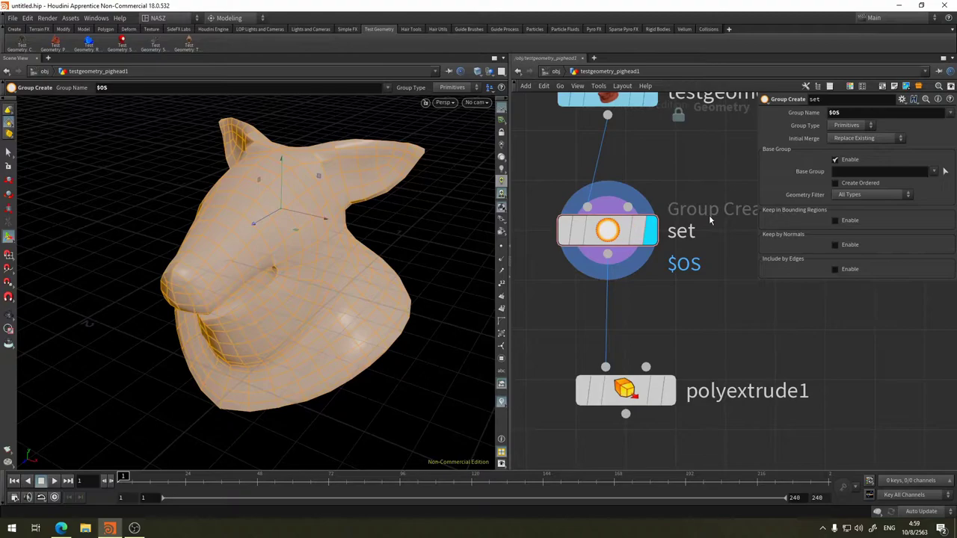
middle_click(617, 232)
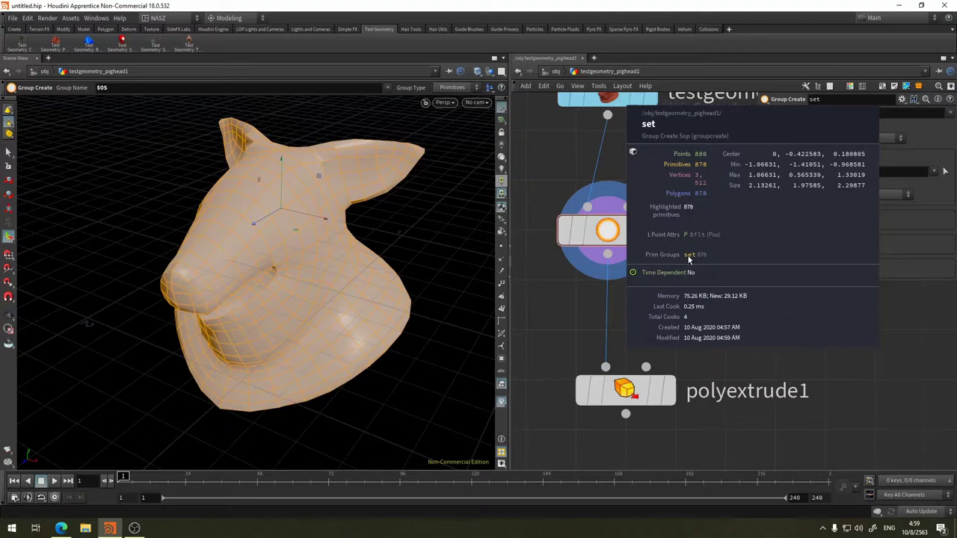
double_click(738, 219)
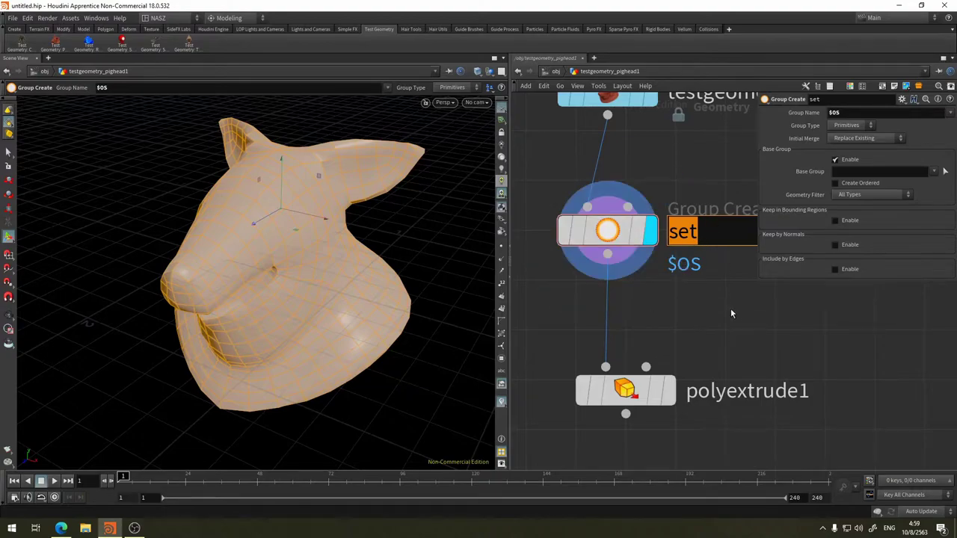
key(Return)
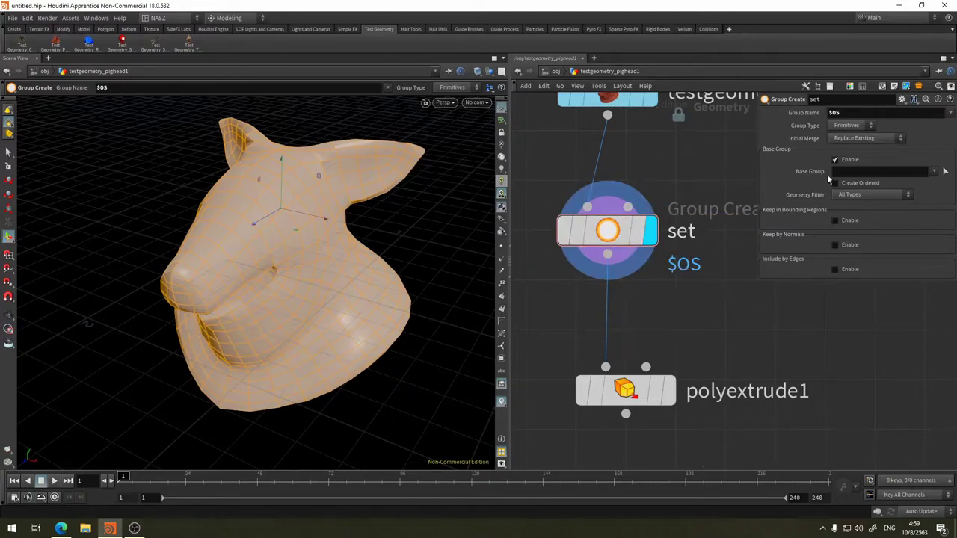
click(857, 127)
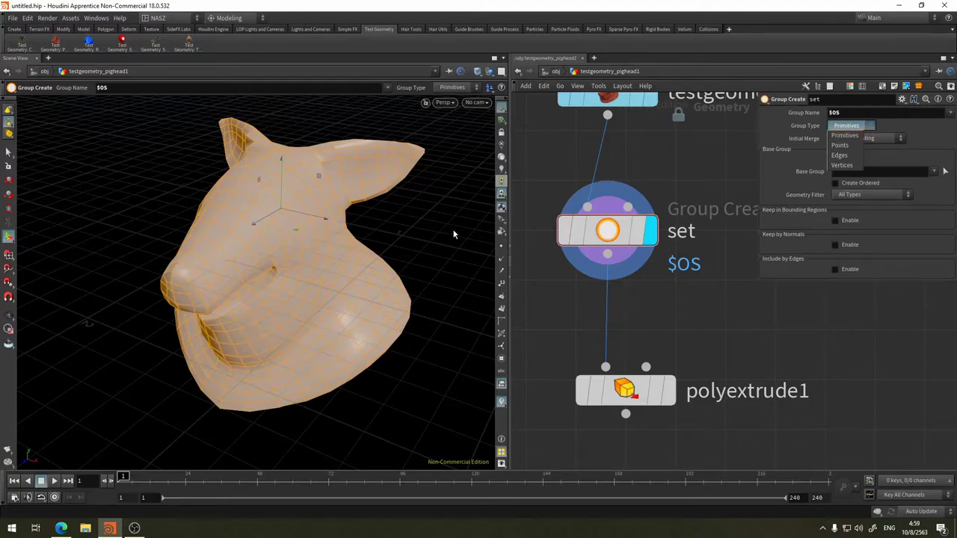
click(840, 145)
key(Escape)
mouse_move(368, 220)
mouse_down()
mouse_move(276, 220)
mouse_move(406, 208)
mouse_move(464, 224)
mouse_up()
key(Return)
click(853, 125)
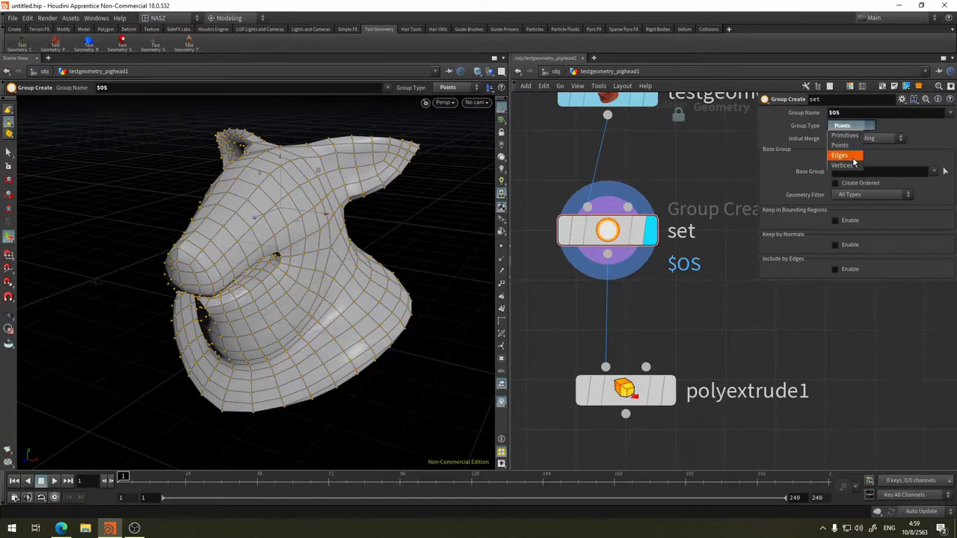
click(842, 158)
key(Escape)
mouse_move(421, 251)
mouse_down()
mouse_move(385, 261)
mouse_move(229, 255)
mouse_move(319, 287)
mouse_move(352, 269)
mouse_move(367, 239)
mouse_move(299, 224)
mouse_up()
key(Return)
click(844, 125)
click(830, 170)
key(Escape)
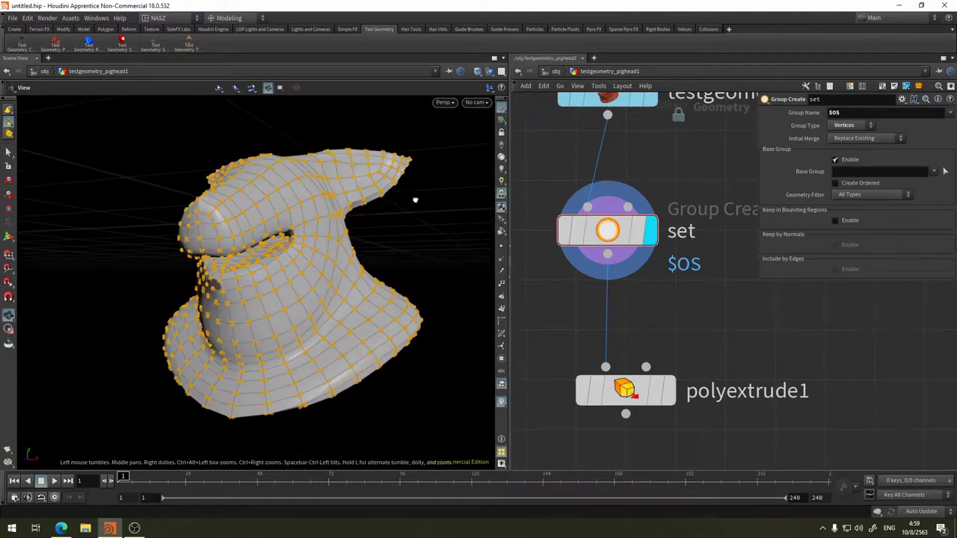
key(Return)
click(861, 131)
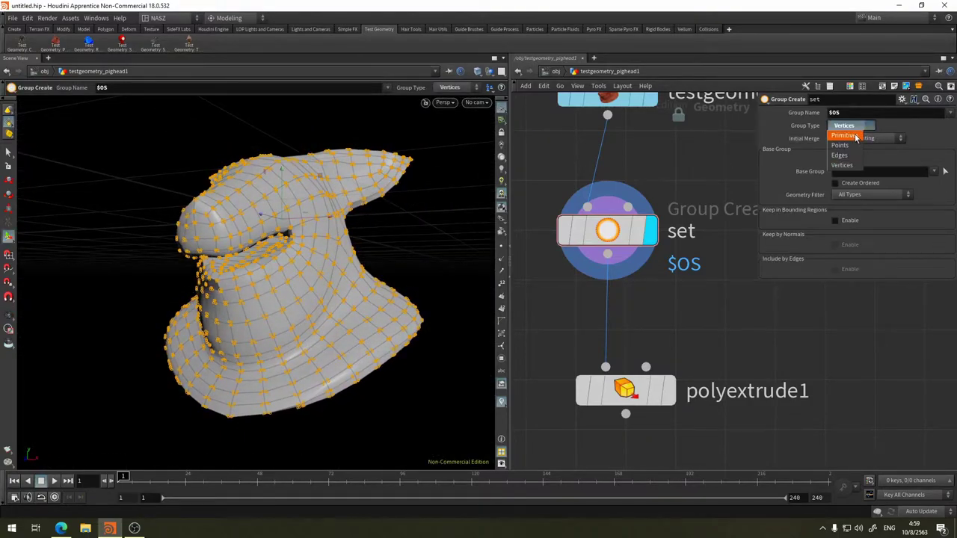
click(857, 140)
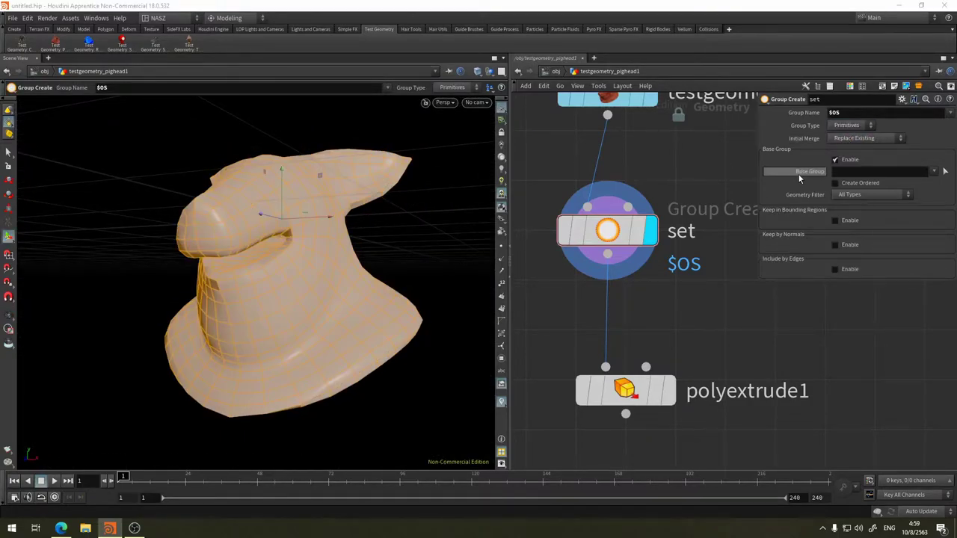
click(888, 139)
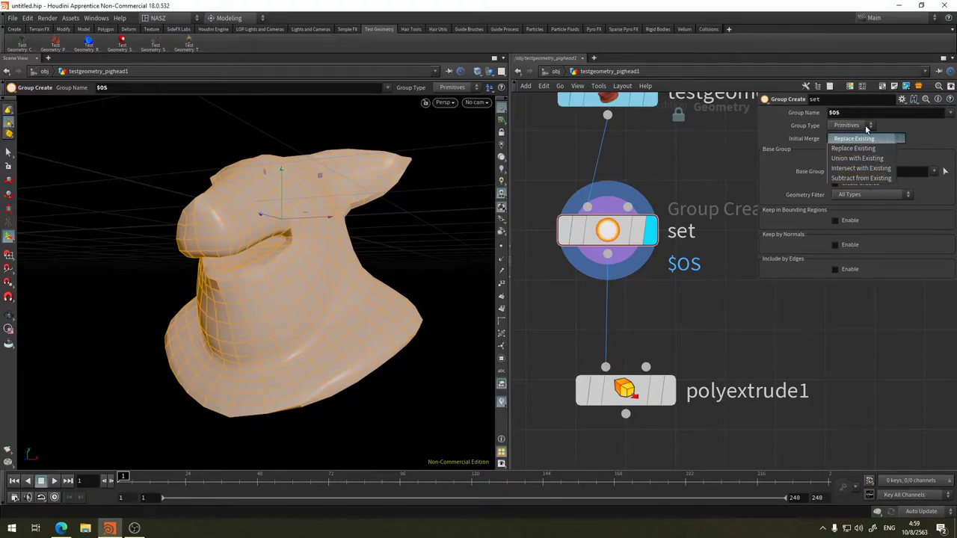
click(874, 170)
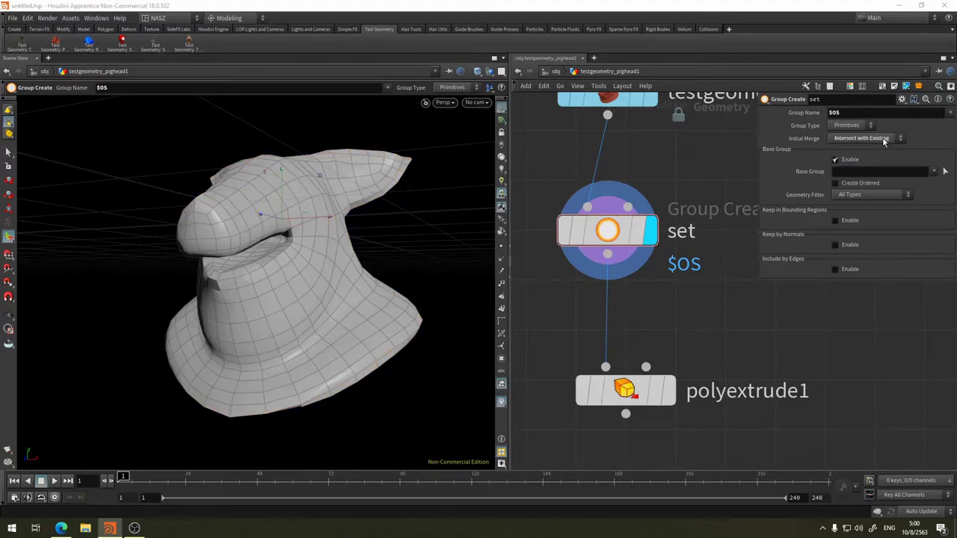
click(884, 139)
click(869, 148)
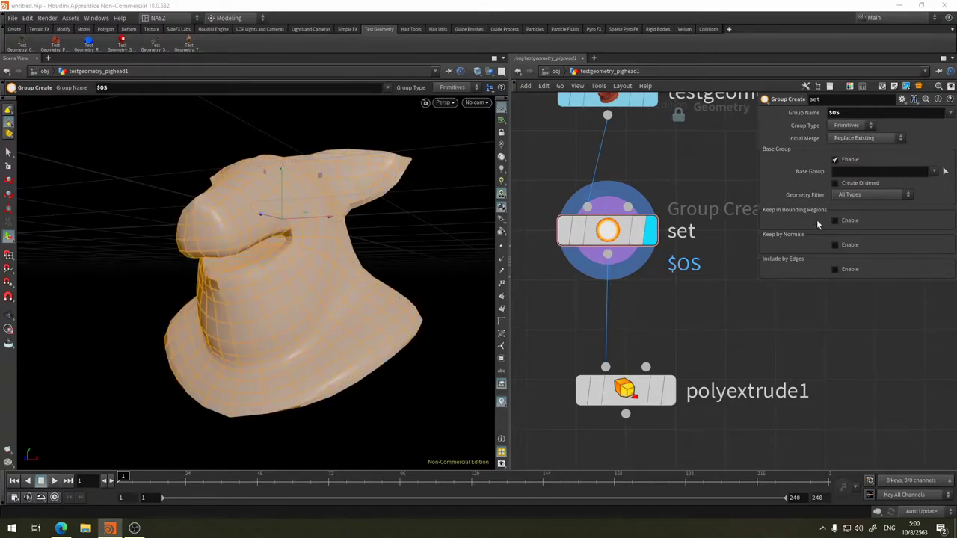
click(834, 160)
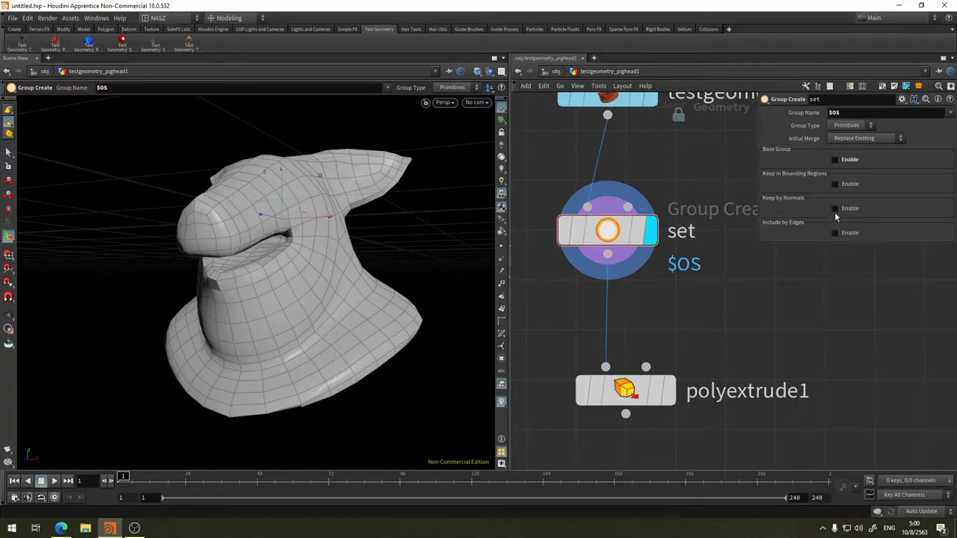
click(836, 160)
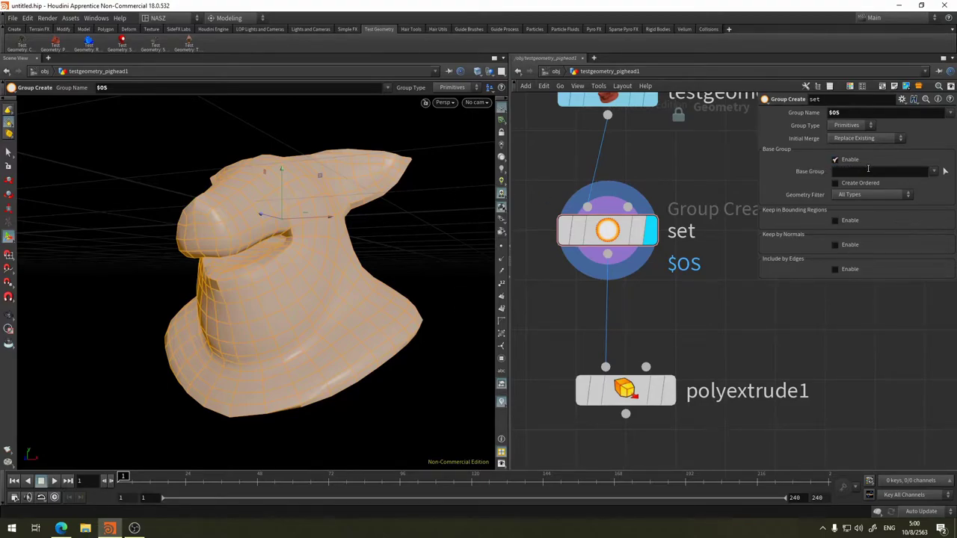
key(Escape)
mouse_move(448, 225)
mouse_down()
mouse_move(417, 218)
mouse_move(367, 277)
mouse_move(406, 244)
mouse_move(467, 225)
mouse_up()
key(Return)
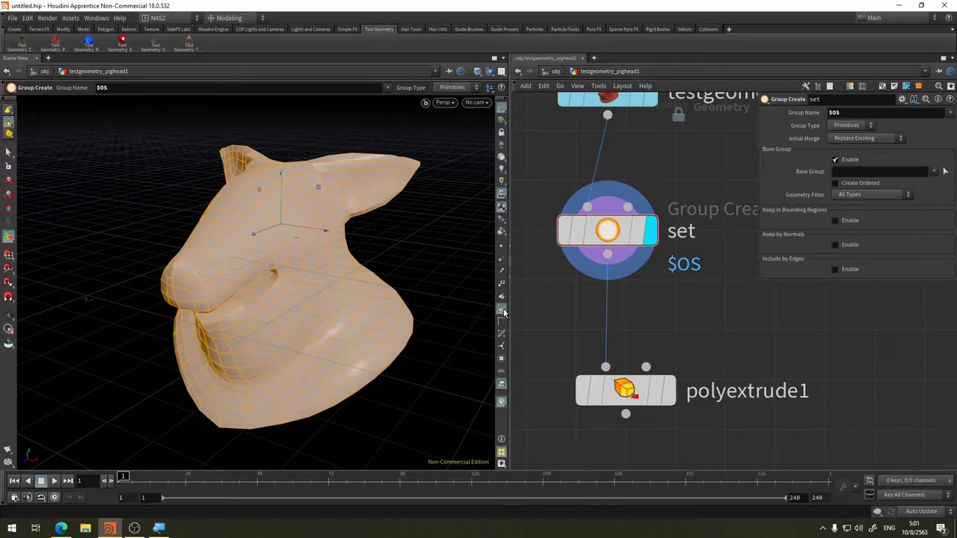
- Limit the Base Group to primitive 91, then to 91-94, orbiting to find them
key(Escape)
mouse_move(366, 279)
mouse_down()
mouse_move(392, 252)
mouse_move(423, 252)
mouse_move(289, 299)
mouse_move(215, 263)
mouse_move(367, 269)
mouse_move(336, 203)
mouse_move(296, 234)
mouse_up()
key(Return)
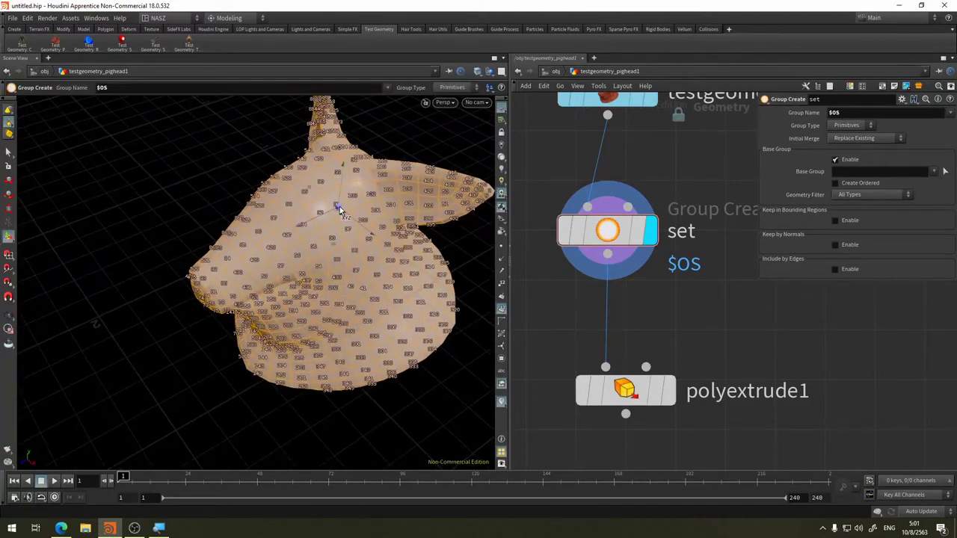
click(881, 173)
key(Return)
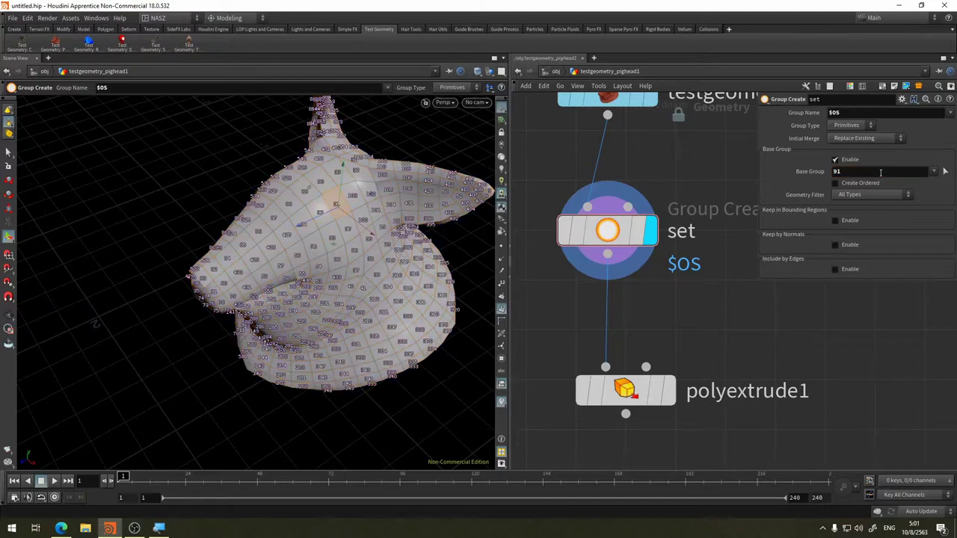
mouse_move(336, 302)
alt+mouse_down()
mouse_move(274, 274)
mouse_move(355, 274)
mouse_move(315, 210)
alt+mouse_up()
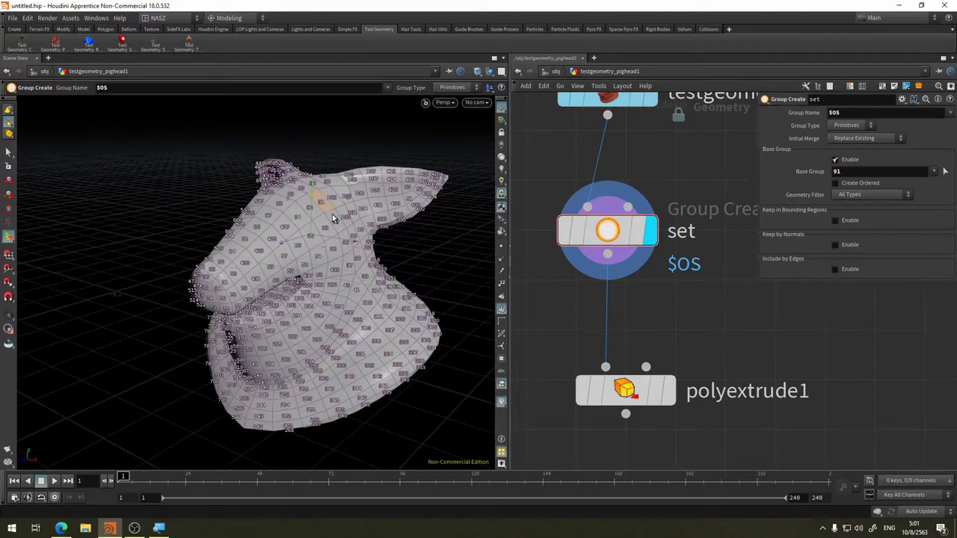
click(857, 171)
text(-94)
key(Return)
- Replace the Base Group pattern with 1-100 and inspect the grouped primitives
key(Escape)
drag(211, 231, 331, 271)
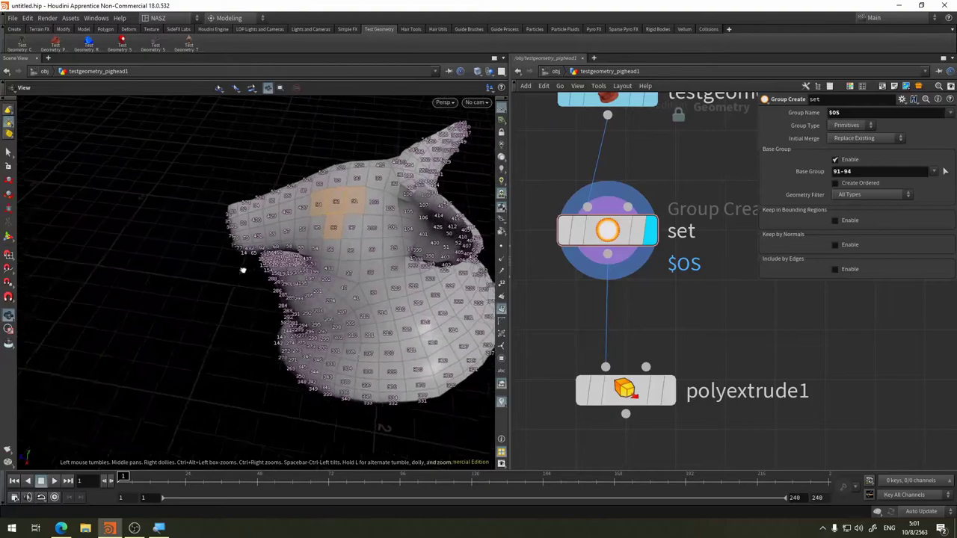
key(Return)
key(ctrl+a)
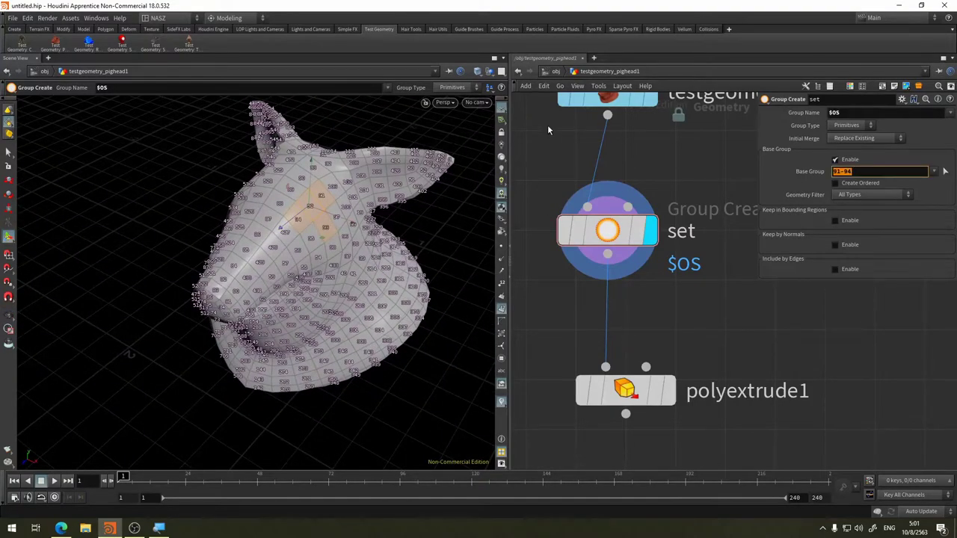
text(1-100)
key(Return)
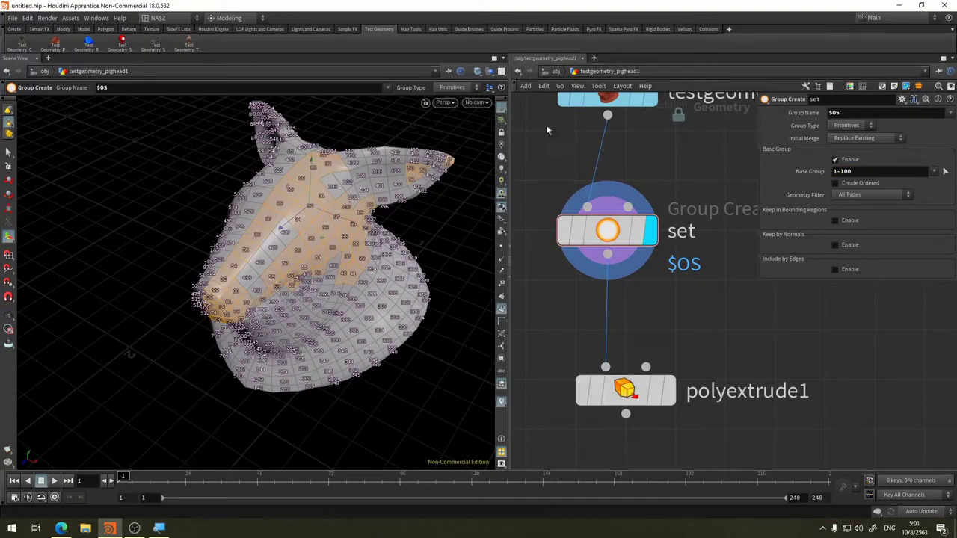
key(Escape)
mouse_move(351, 340)
mouse_down()
mouse_move(273, 241)
mouse_move(389, 259)
mouse_up()
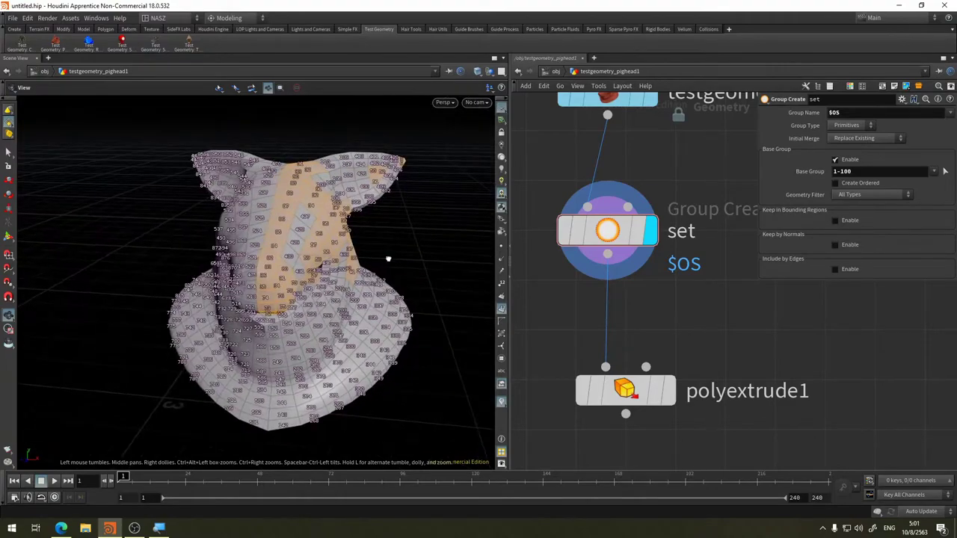
key(Return)
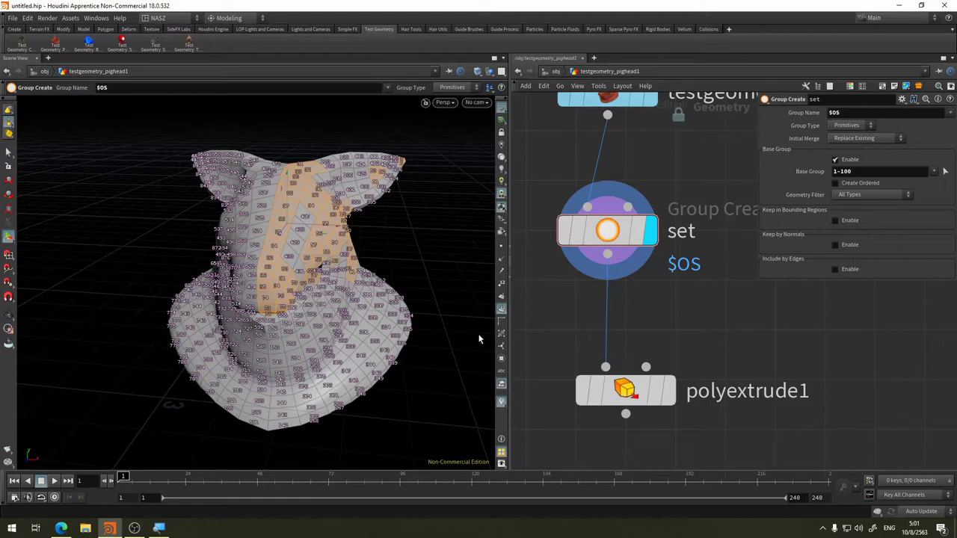
- Hide primitive numbers and switch the Group Type to Points
click(502, 309)
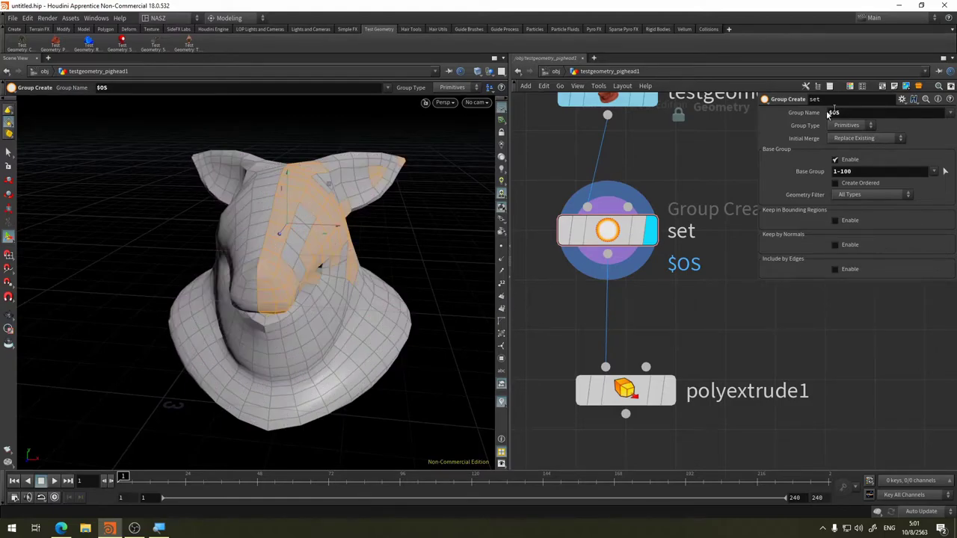
click(849, 128)
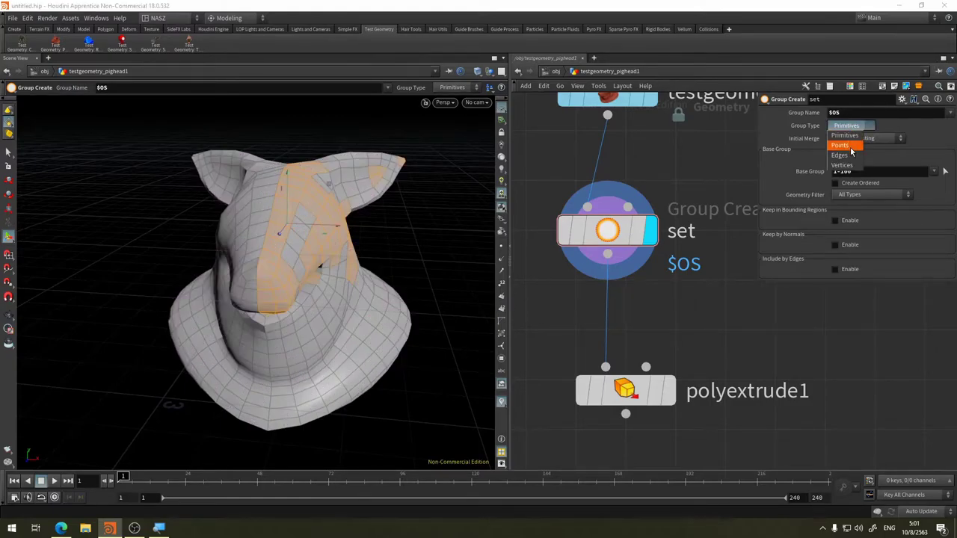
click(848, 138)
alt+drag(433, 216, 343, 150)
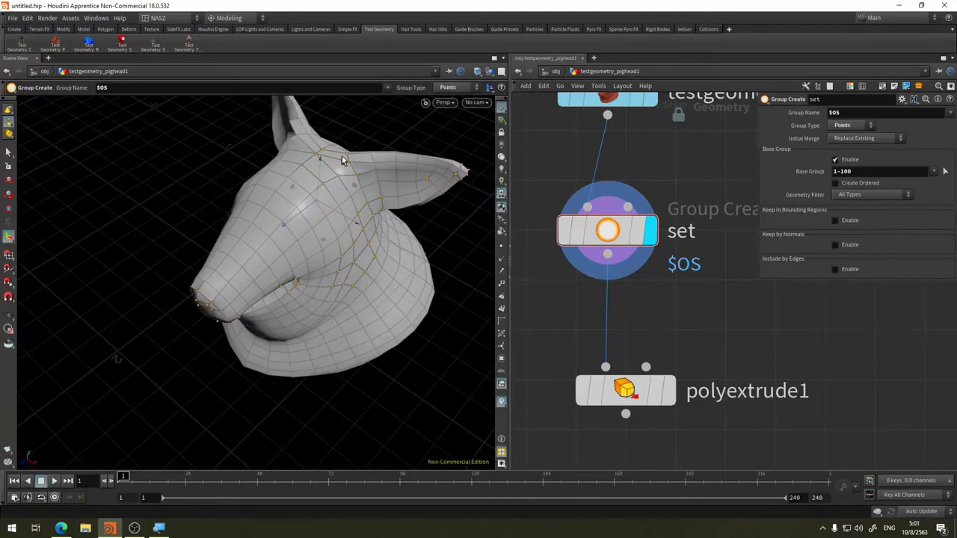
mouse_move(459, 203)
alt+mouse_down()
mouse_move(391, 231)
mouse_move(400, 199)
mouse_move(479, 235)
alt+mouse_up()
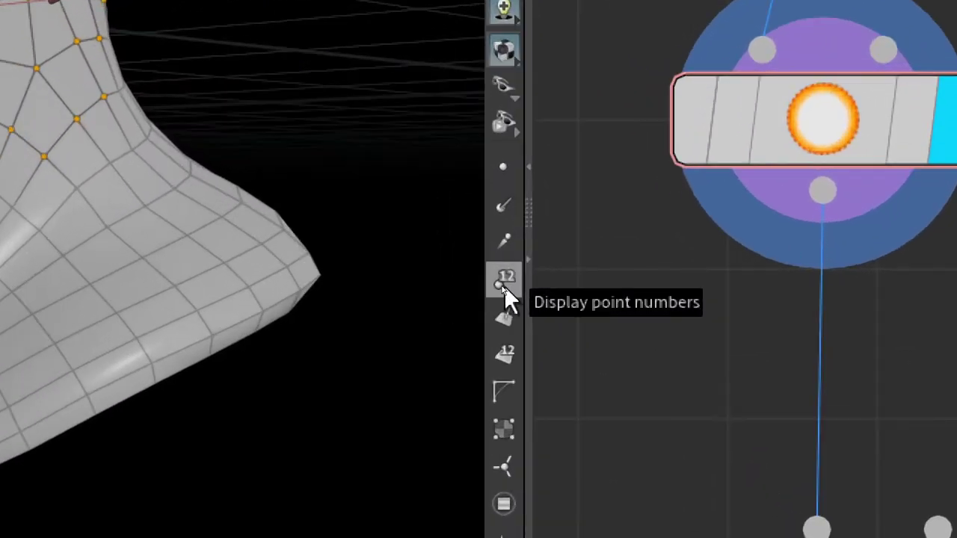
- Show point numbers and limit the Base Group to points 50-300
click(505, 285)
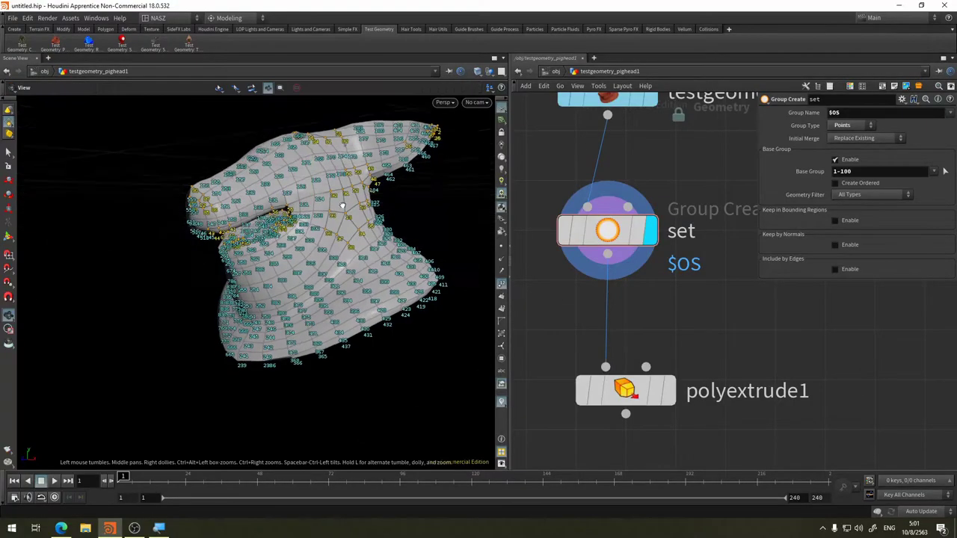
alt+drag(390, 221, 479, 217)
double_click(877, 170)
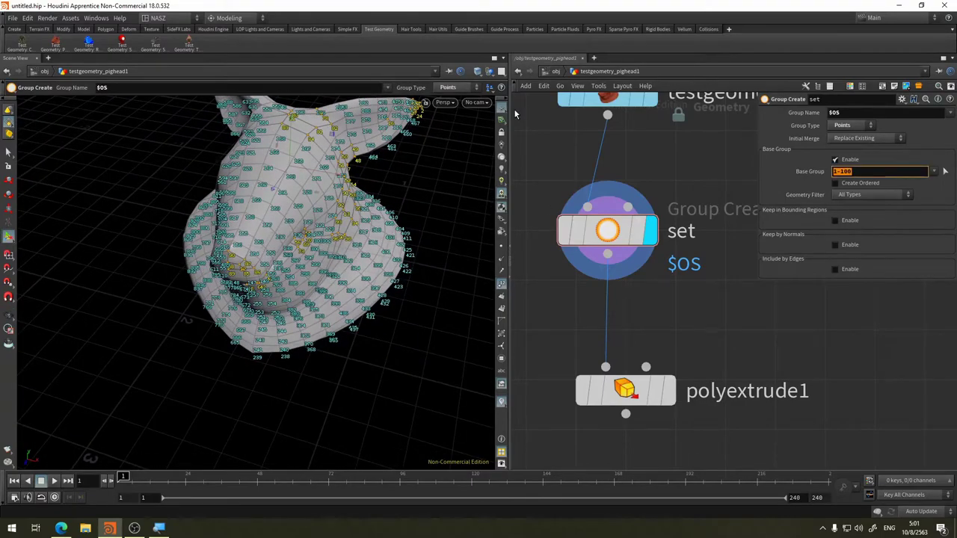
text(50-3)
text(0)
key(Return)
key(Escape)
mouse_move(260, 293)
mouse_down()
mouse_move(207, 290)
mouse_move(423, 297)
mouse_move(412, 289)
mouse_move(355, 303)
mouse_up()
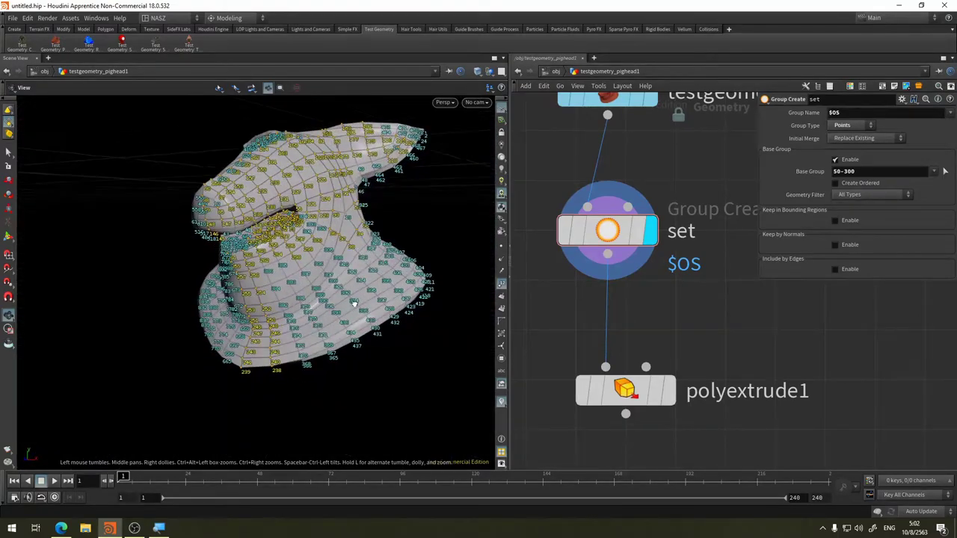
key(Return)
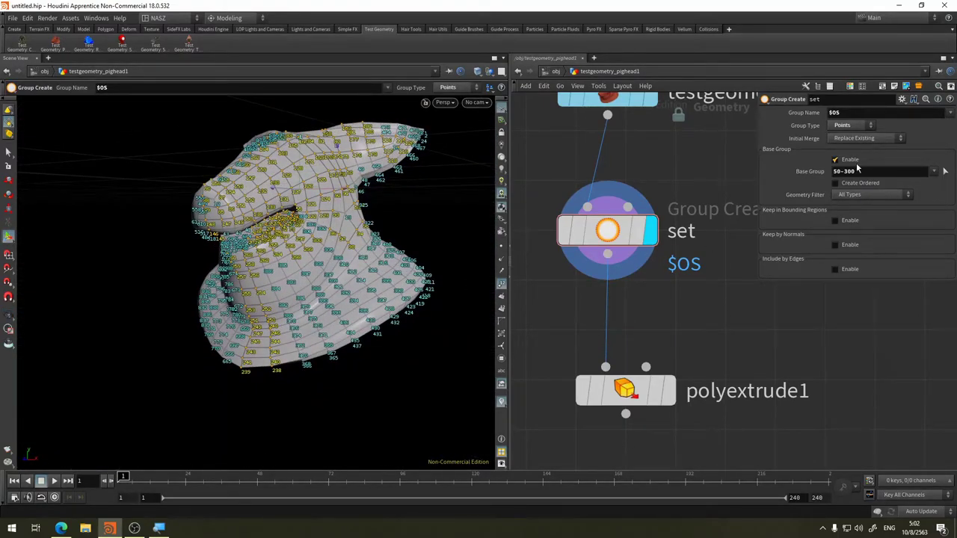
- Delete the 50-300 Base Group pattern so every point is grouped
click(858, 170)
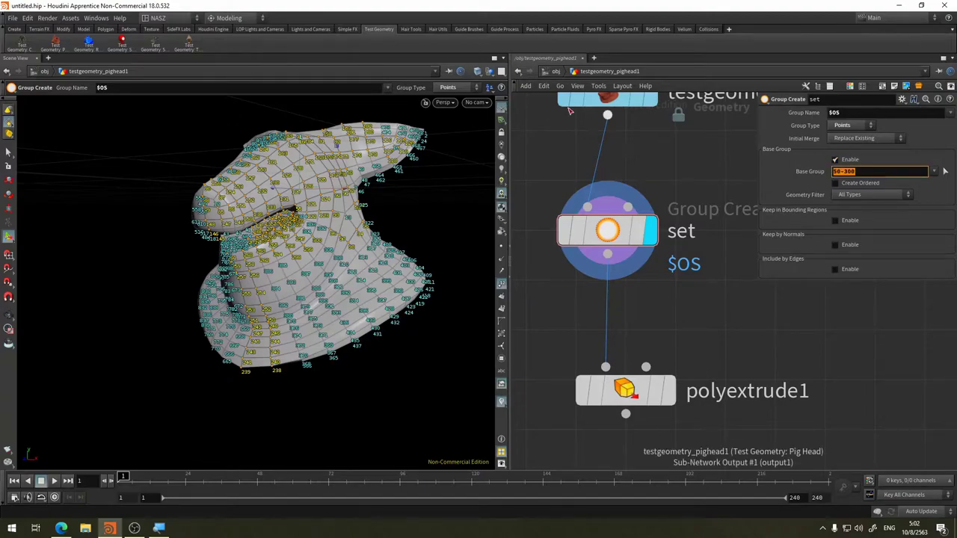
key(BackSpace)
key(Return)
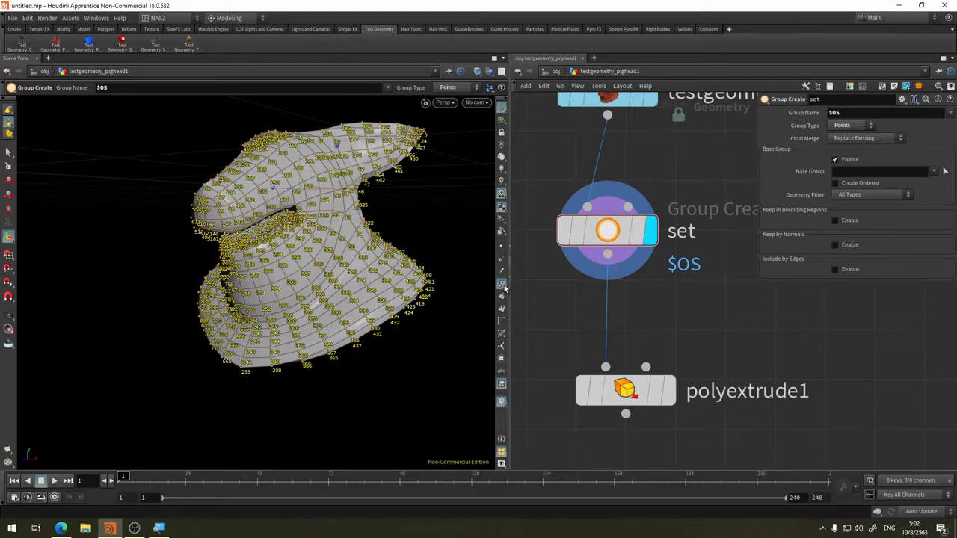
key(Escape)
mouse_move(359, 225)
mouse_down()
mouse_move(400, 207)
mouse_move(432, 248)
mouse_up()
key(Return)
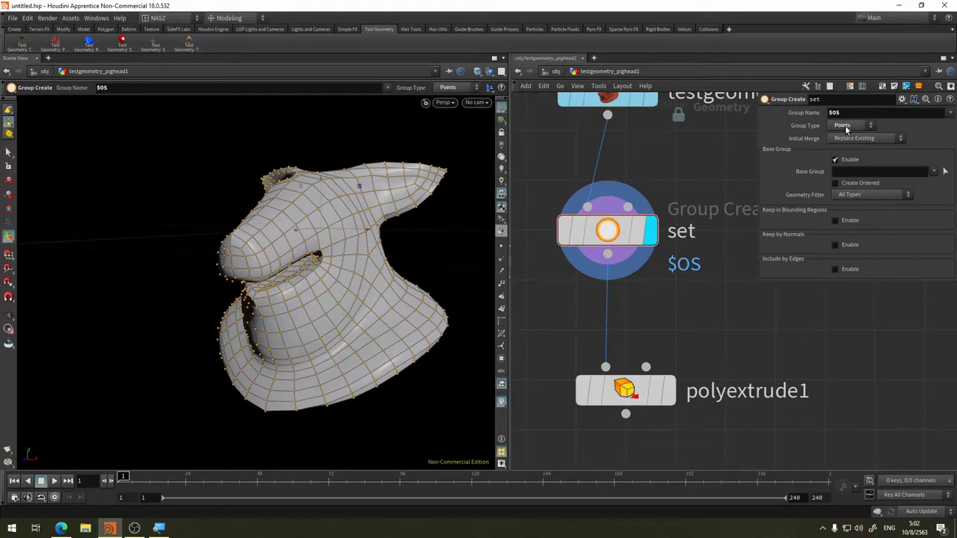
- Set Group Type to Primitives, keep Geometry Filter at All Types, and disable Base Group
click(846, 126)
click(853, 135)
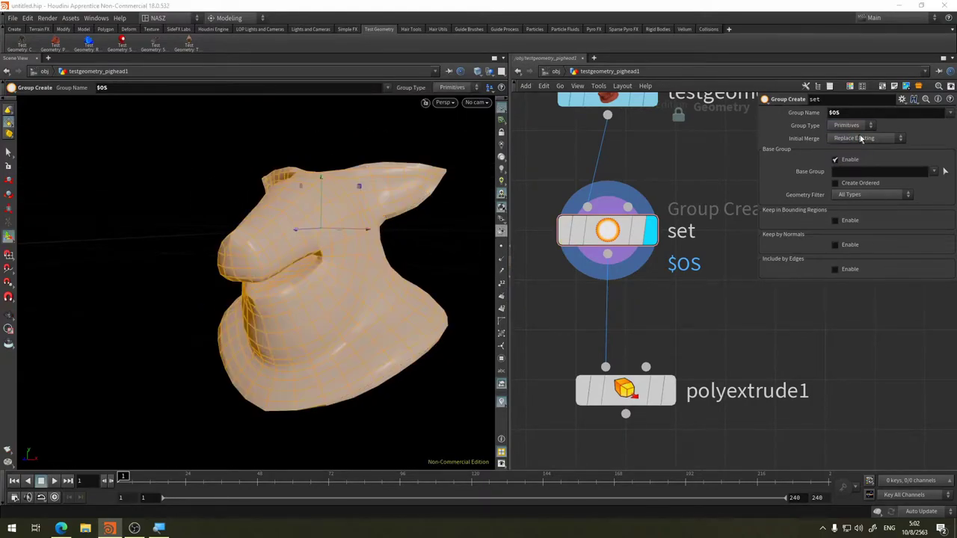
click(875, 195)
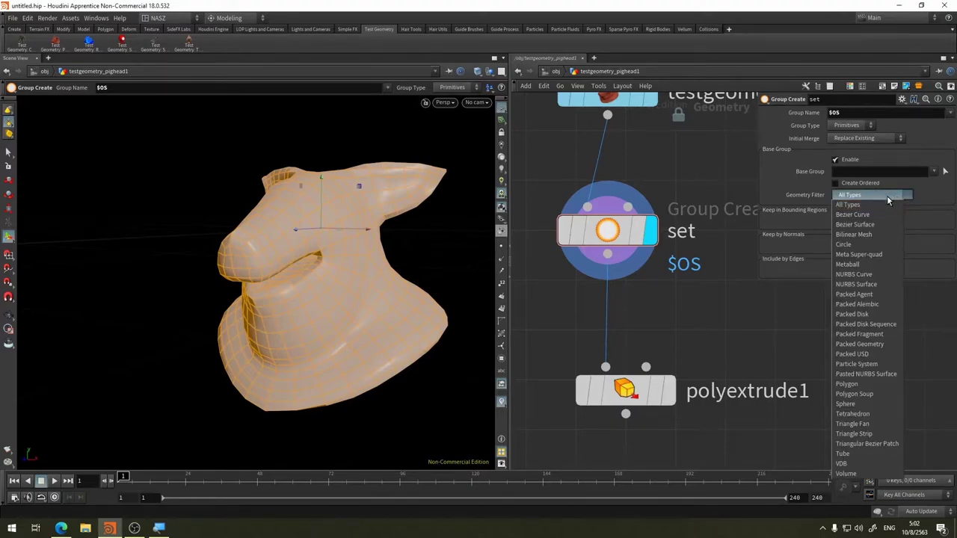
click(849, 204)
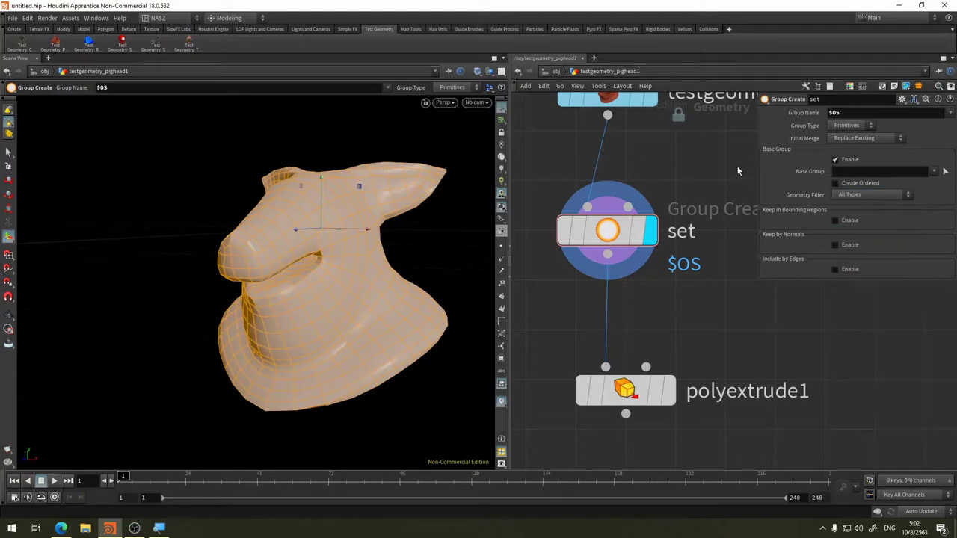
click(836, 160)
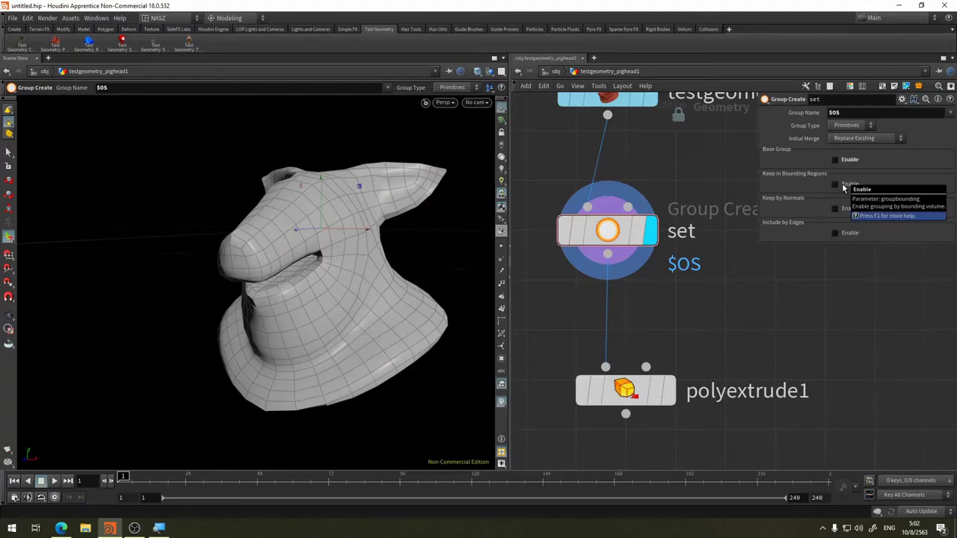
- Enable Keep in Bounding Regions on the set node
key(Escape)
mouse_move(269, 225)
mouse_down()
mouse_move(320, 228)
mouse_move(299, 246)
mouse_move(346, 222)
mouse_move(448, 133)
mouse_up()
key(Return)
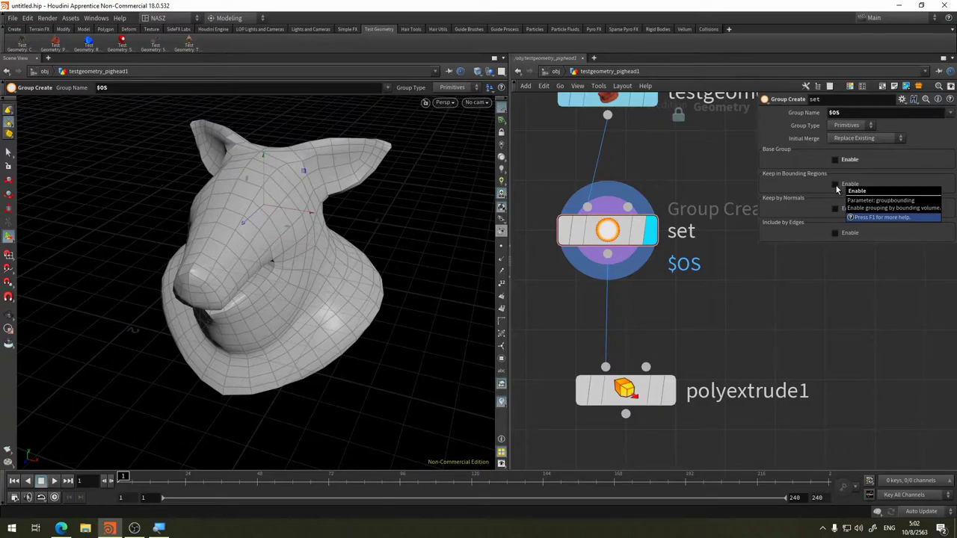
click(835, 185)
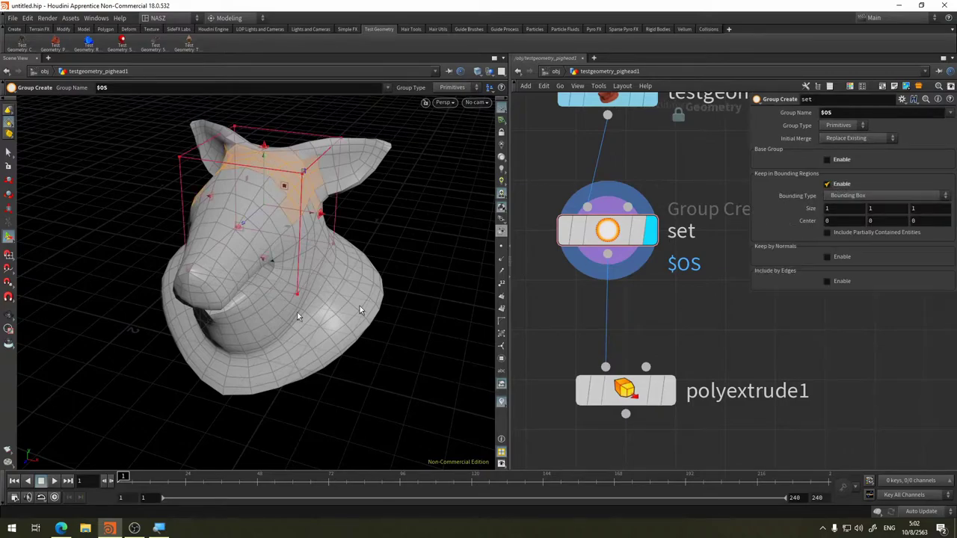
- Place the bounding box over one ear, centred at 0.745737, 0.519153, -0.33331
key(Escape)
mouse_move(360, 305)
mouse_down()
mouse_move(430, 246)
mouse_move(286, 248)
mouse_move(387, 295)
mouse_up()
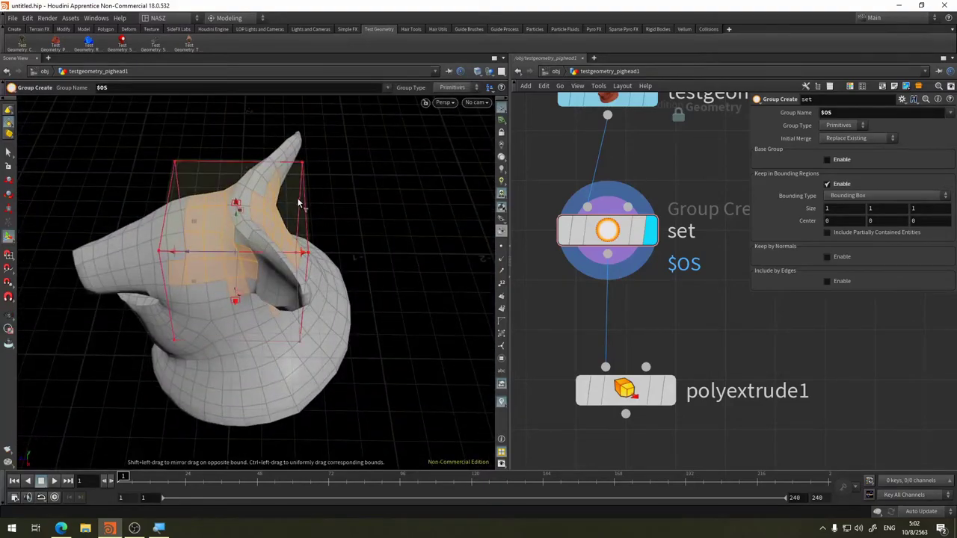
mouse_move(305, 272)
mouse_down()
mouse_move(284, 232)
mouse_move(307, 222)
mouse_move(240, 193)
mouse_move(249, 215)
mouse_move(238, 249)
mouse_move(216, 248)
mouse_move(338, 249)
mouse_move(138, 223)
mouse_move(300, 232)
mouse_move(278, 221)
mouse_move(277, 175)
mouse_move(309, 166)
mouse_move(259, 245)
mouse_move(308, 264)
mouse_up()
key(Return)
key(Escape)
key(Return)
key(Escape)
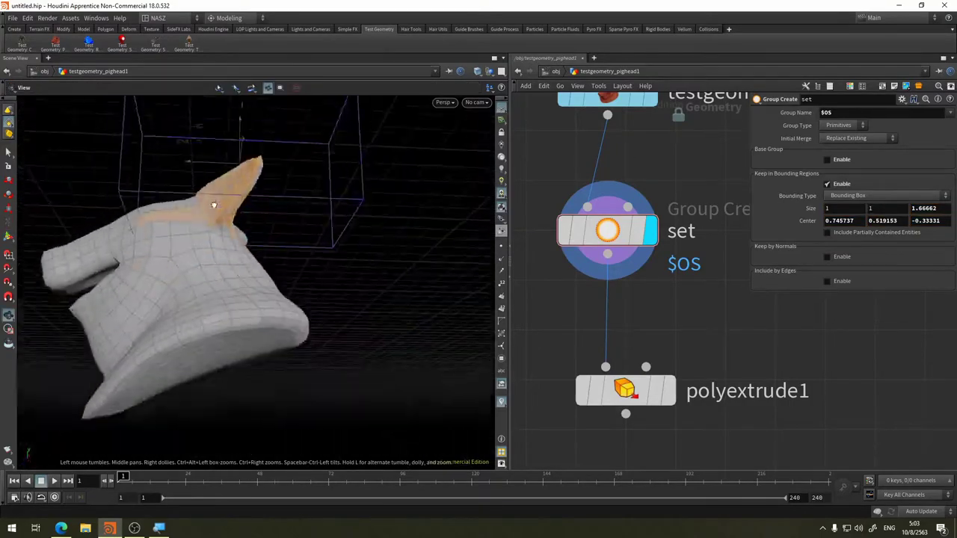
key(Return)
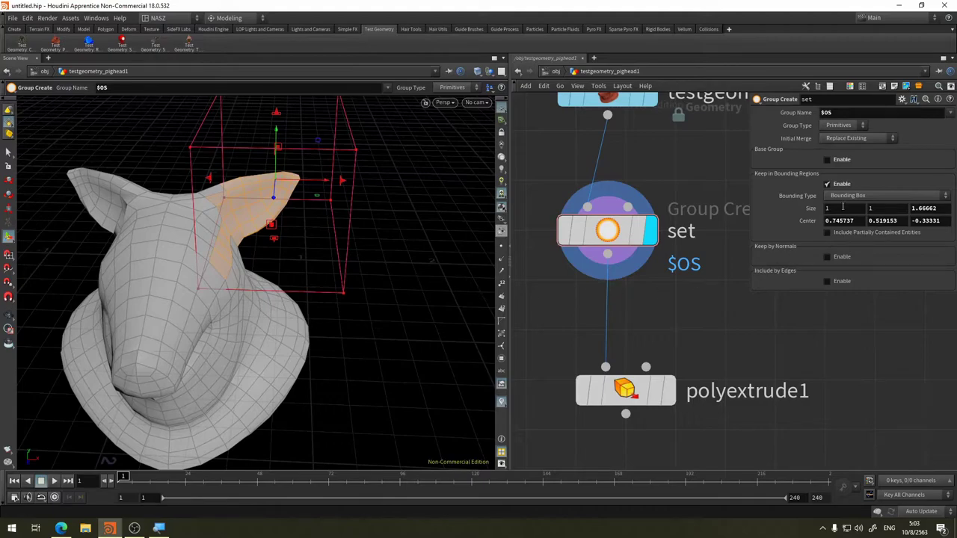
drag(370, 187, 261, 207)
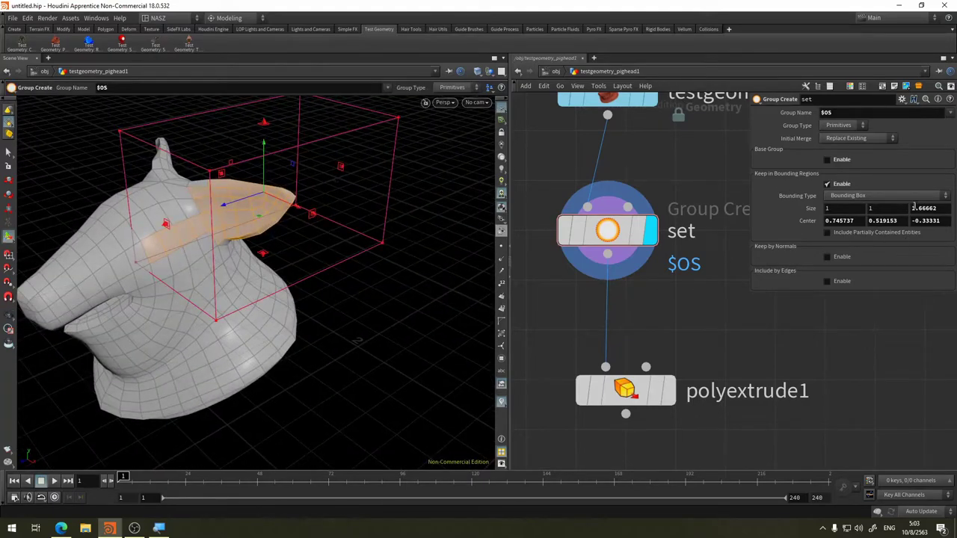
- Change the Bounding Type to Bounding Sphere
click(866, 195)
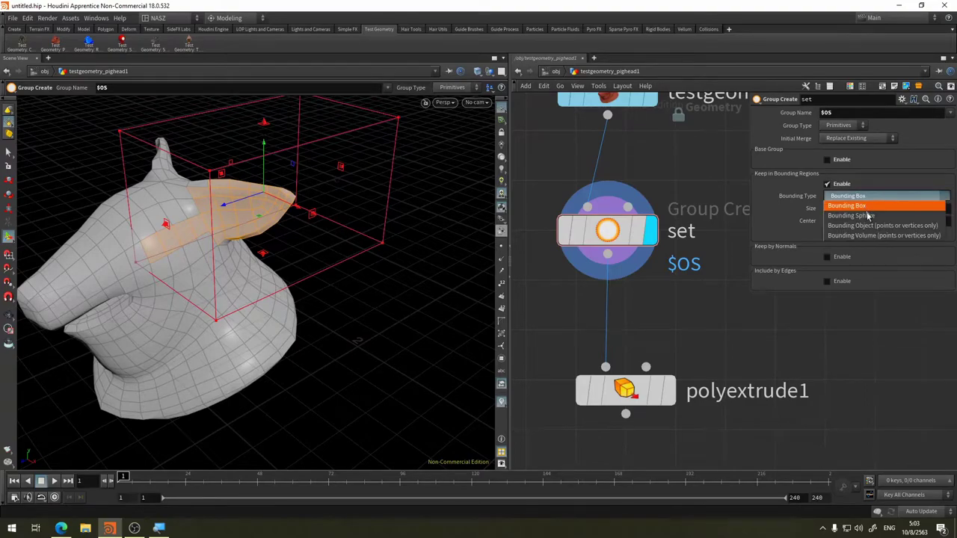
click(866, 210)
mouse_move(328, 186)
mouse_down()
mouse_move(214, 175)
mouse_move(192, 188)
mouse_move(359, 217)
mouse_move(331, 241)
mouse_move(306, 201)
mouse_up()
- Fit the sphere over the ear tip: size 1, 1, 1.03884, centre 0.871818, 0.523156, -0.356543
key(Escape)
key(Return)
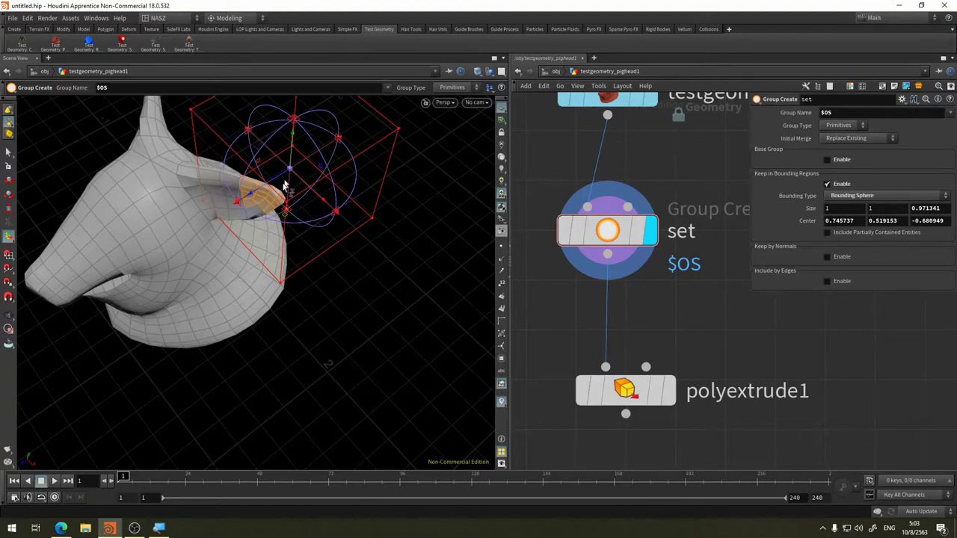
key(Escape)
mouse_move(342, 301)
mouse_down()
mouse_move(325, 281)
mouse_move(381, 247)
mouse_move(377, 227)
mouse_move(406, 223)
mouse_up()
key(Return)
drag(385, 252, 374, 287)
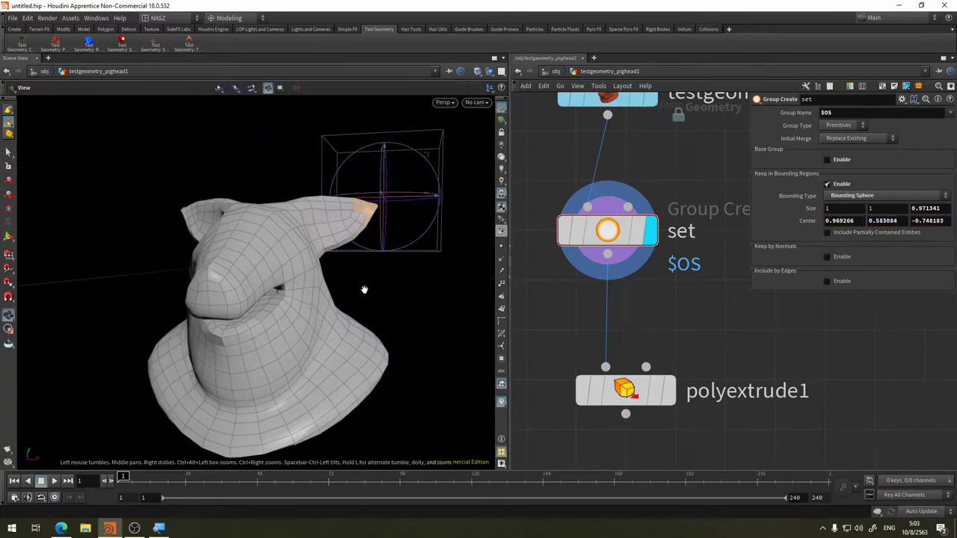
key(Return)
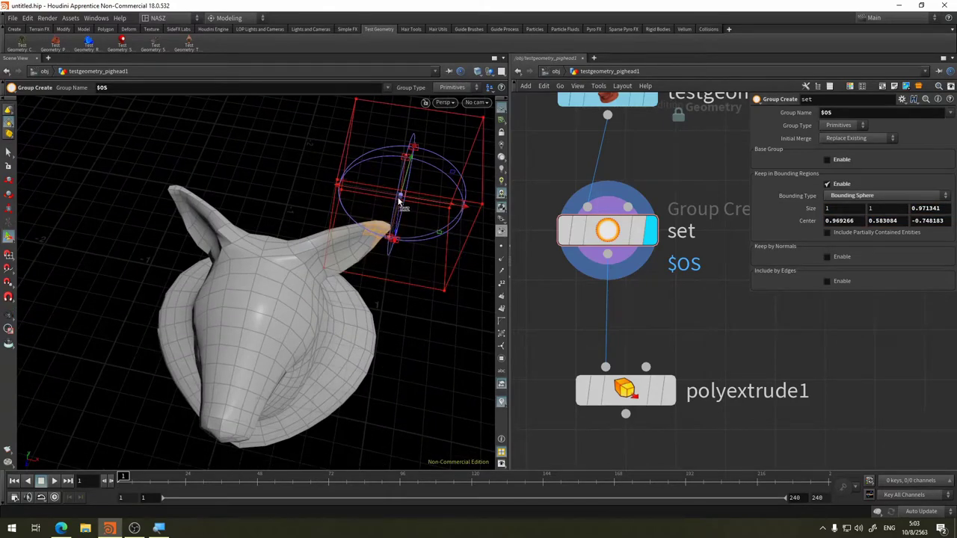
mouse_move(401, 200)
mouse_down()
mouse_move(391, 203)
mouse_move(400, 222)
mouse_move(410, 209)
mouse_move(340, 231)
mouse_move(303, 226)
mouse_move(352, 233)
mouse_move(357, 221)
mouse_up()
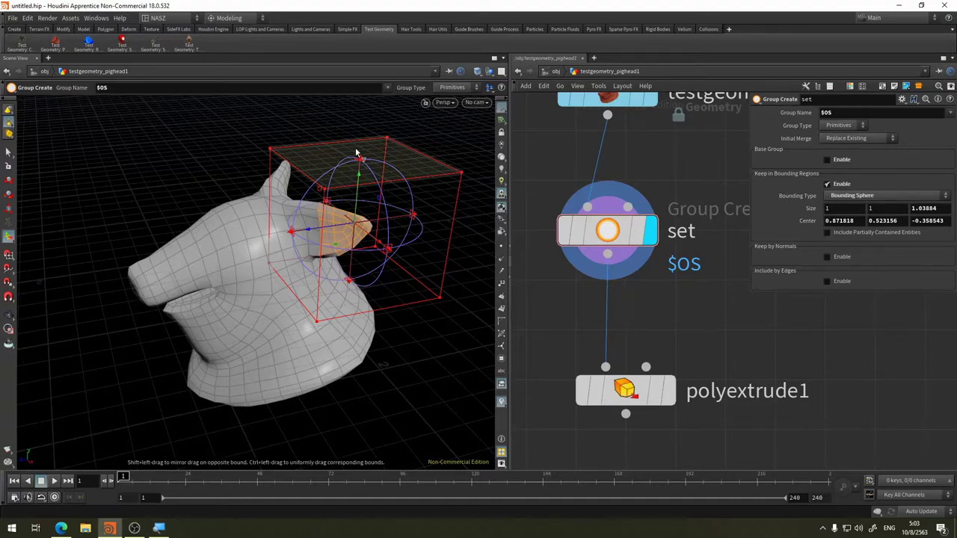
click(888, 196)
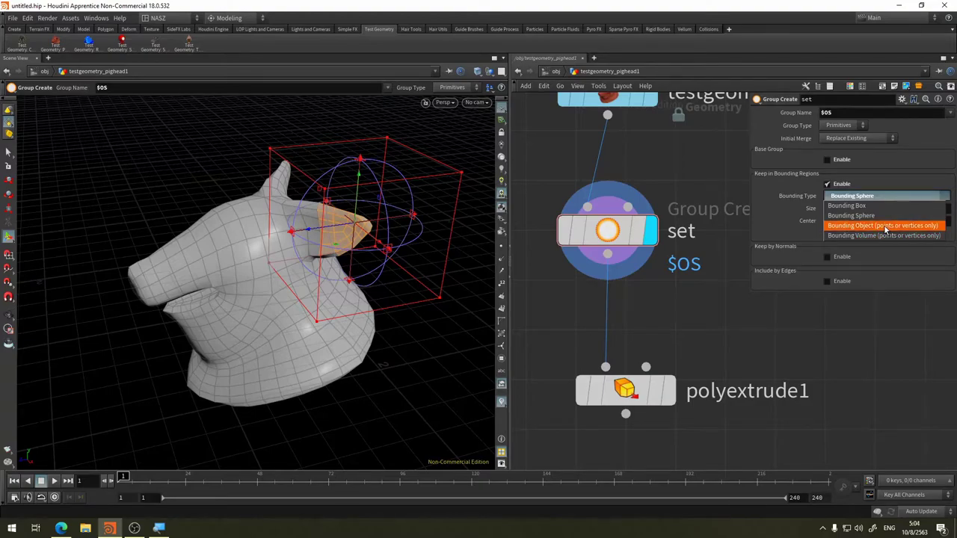
- Set Bounding Type to Bounding Object and read the set node's error
click(887, 226)
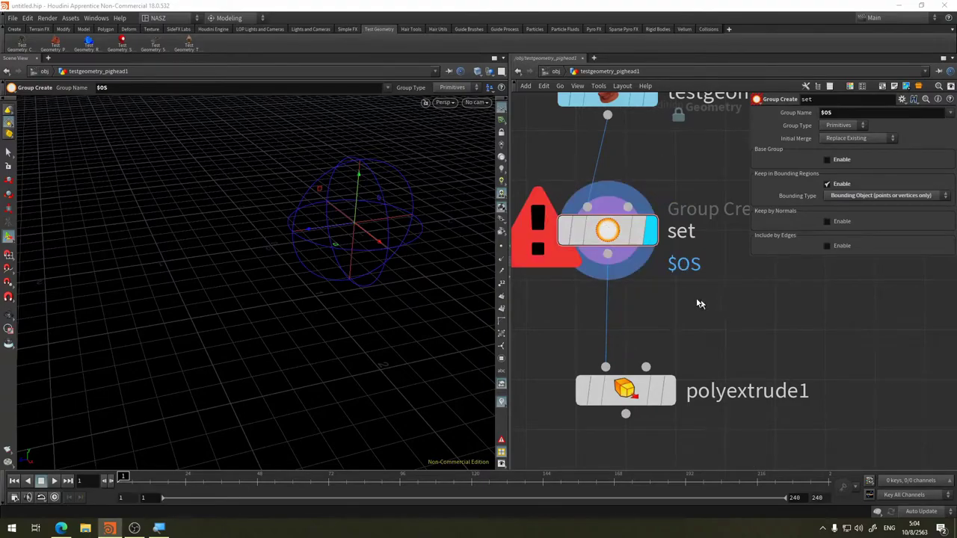
scroll(700, 304, down, 3)
middle_drag(712, 290, 733, 284)
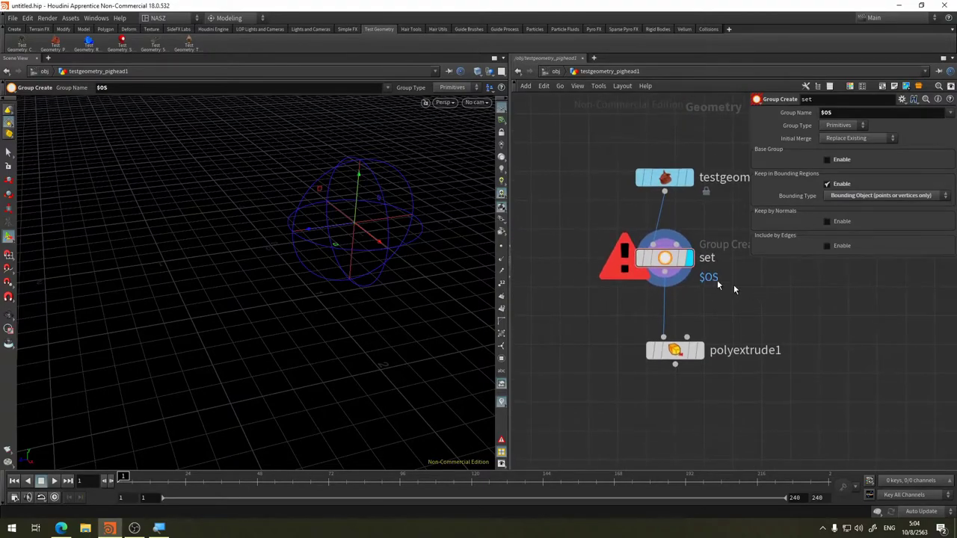
middle_click(665, 259)
- Move the testgeometry_pighead1 node up and to the left in the network
mouse_move(805, 298)
middle_down()
mouse_move(767, 305)
mouse_move(776, 380)
mouse_move(818, 389)
middle_up()
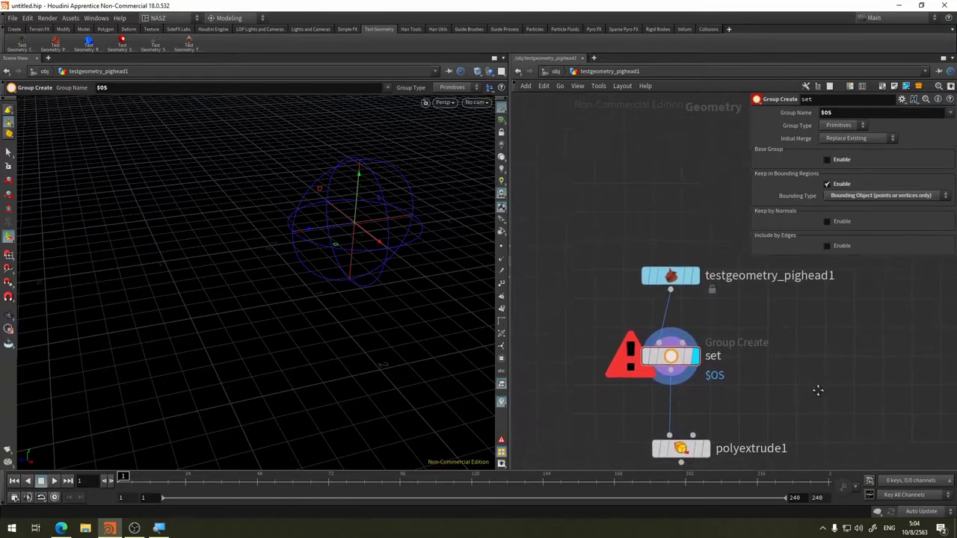
drag(670, 275, 588, 233)
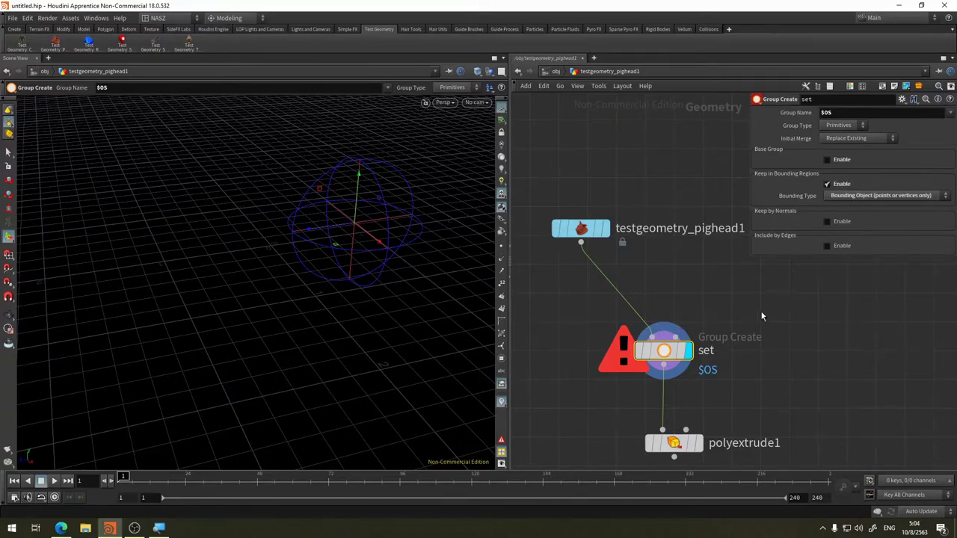
middle_drag(734, 306, 673, 329)
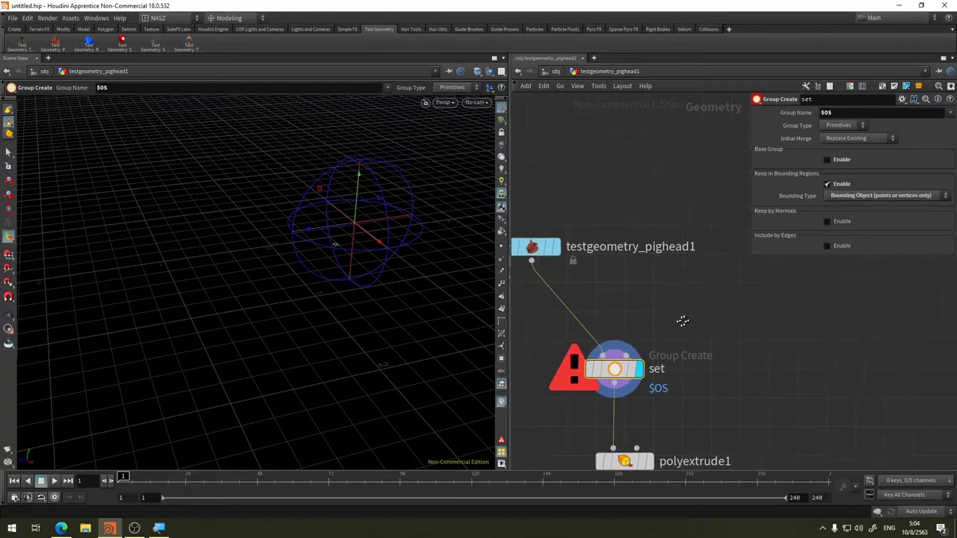
- Add a Sphere node, wire sphere1 into the set node, and check its status
key(Tab)
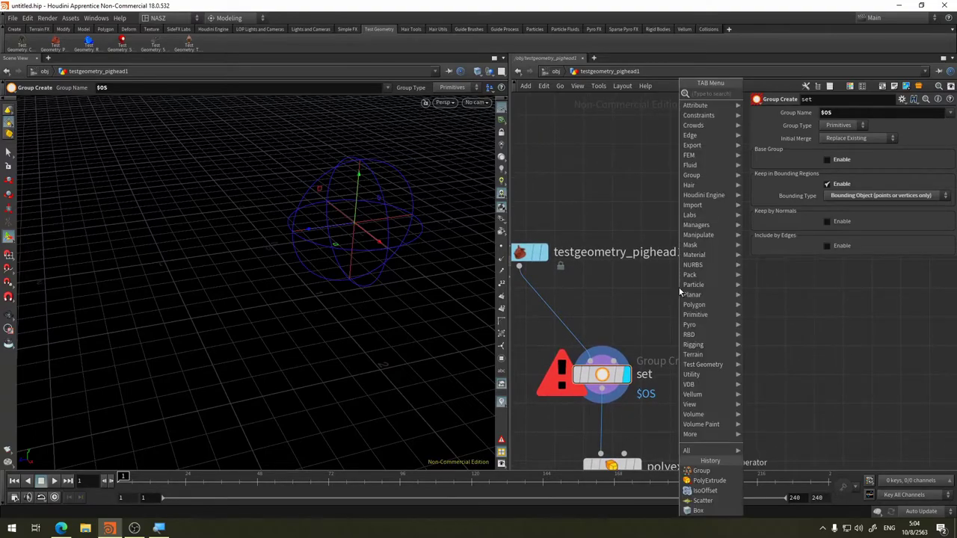
text(sph)
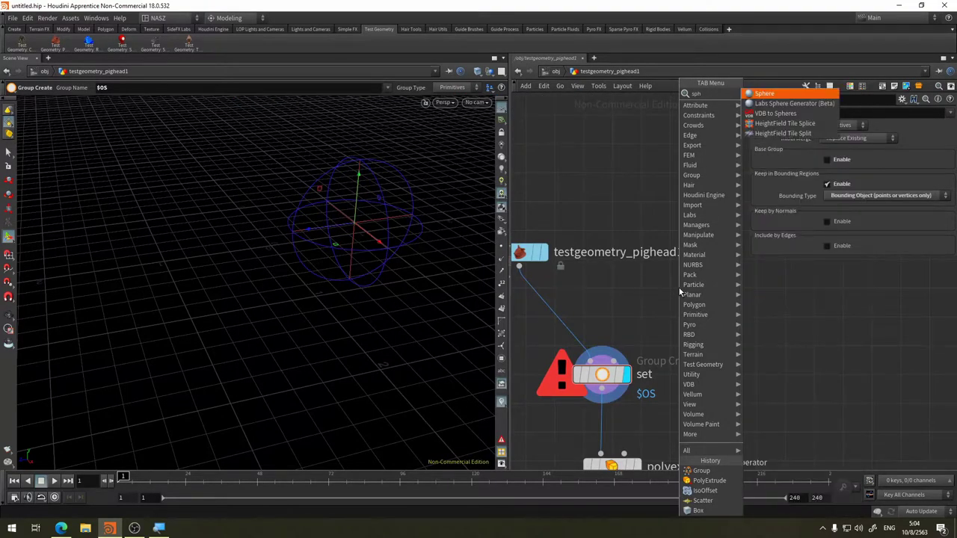
key(Return)
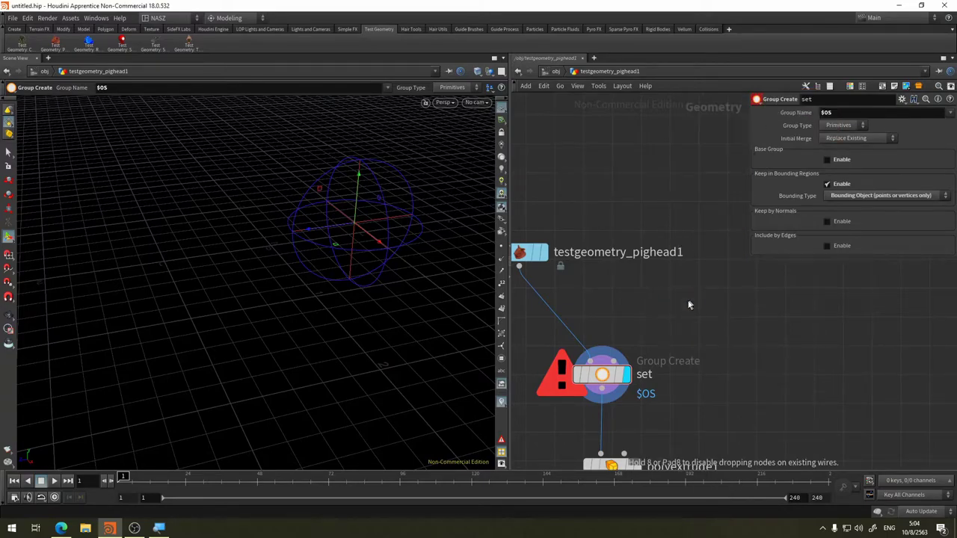
click(689, 322)
click(690, 314)
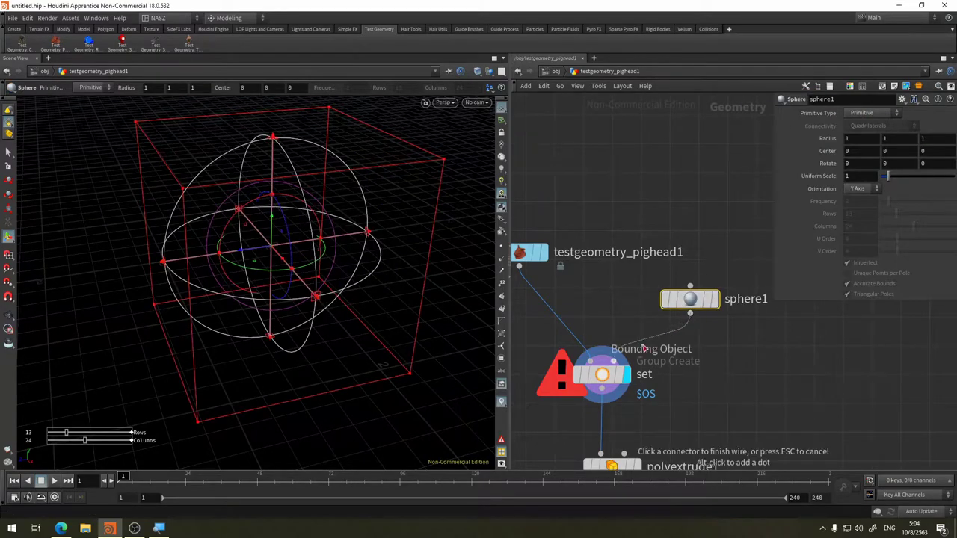
click(598, 385)
middle_click(610, 382)
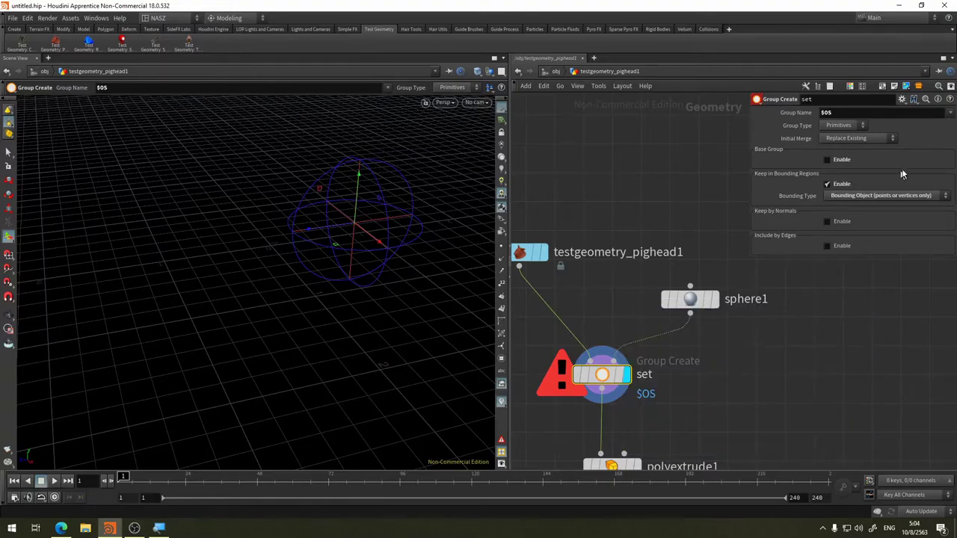
- Switch the set node's Group Type to Points
click(843, 126)
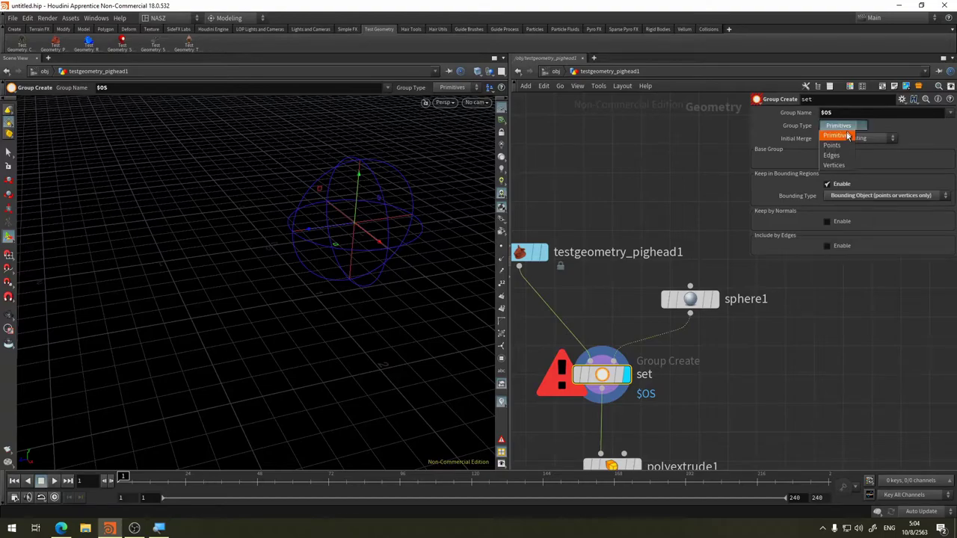
click(845, 147)
alt+drag(372, 276, 276, 262)
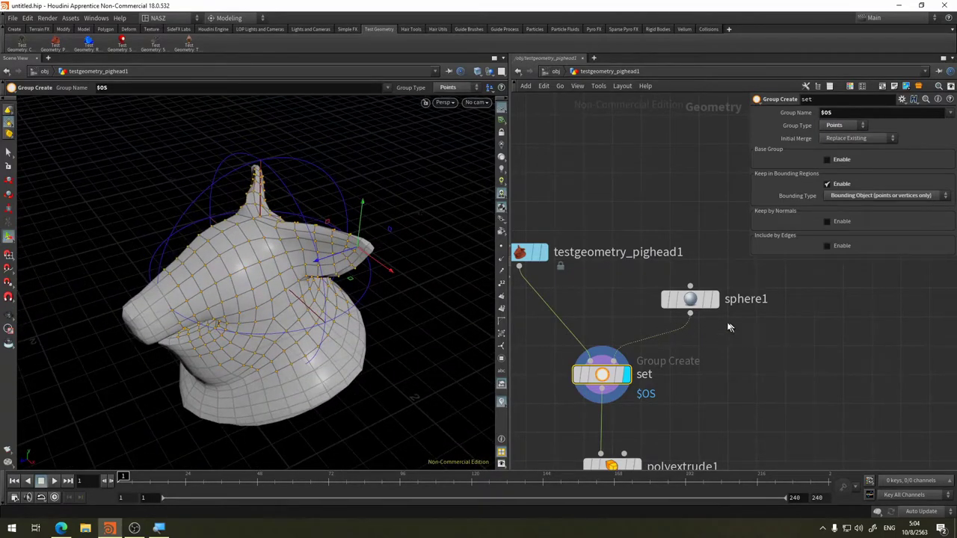
- Move sphere1 back and up around the ear to centre 0, 0.468844, -0.759853
click(690, 299)
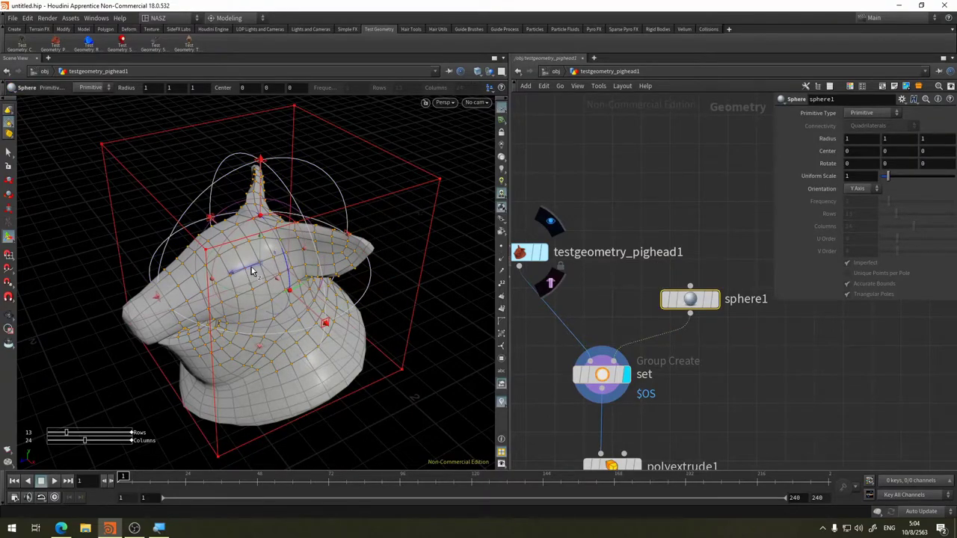
mouse_move(252, 271)
mouse_down()
mouse_move(363, 252)
mouse_move(228, 270)
mouse_move(289, 286)
mouse_up()
key(Return)
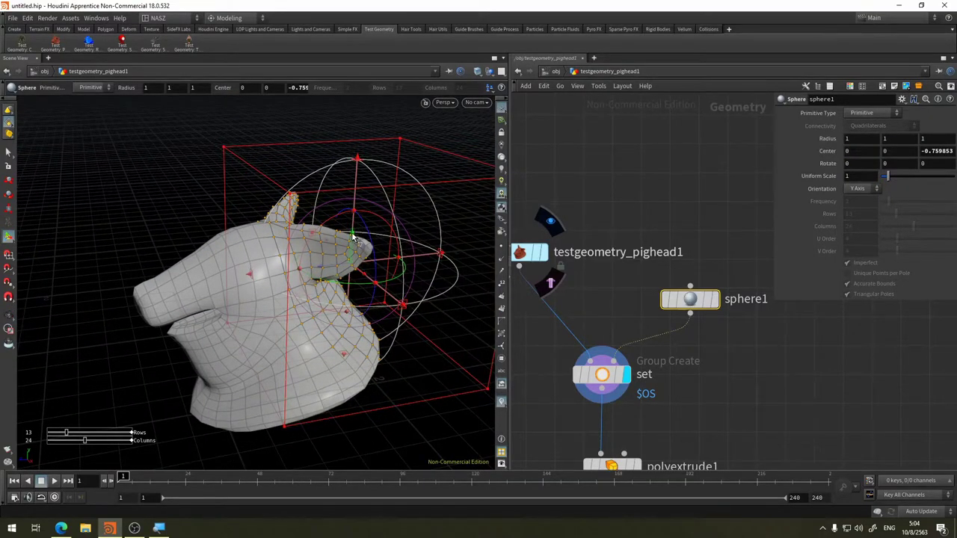
drag(353, 237, 372, 189)
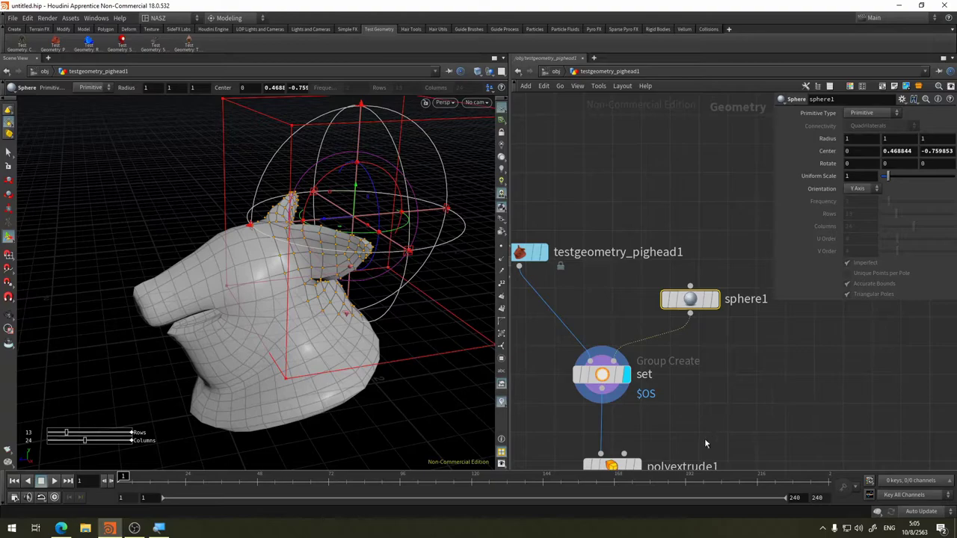
middle_drag(720, 436, 760, 352)
- Set the set node's Bounding Type to Bounding Volume
click(650, 299)
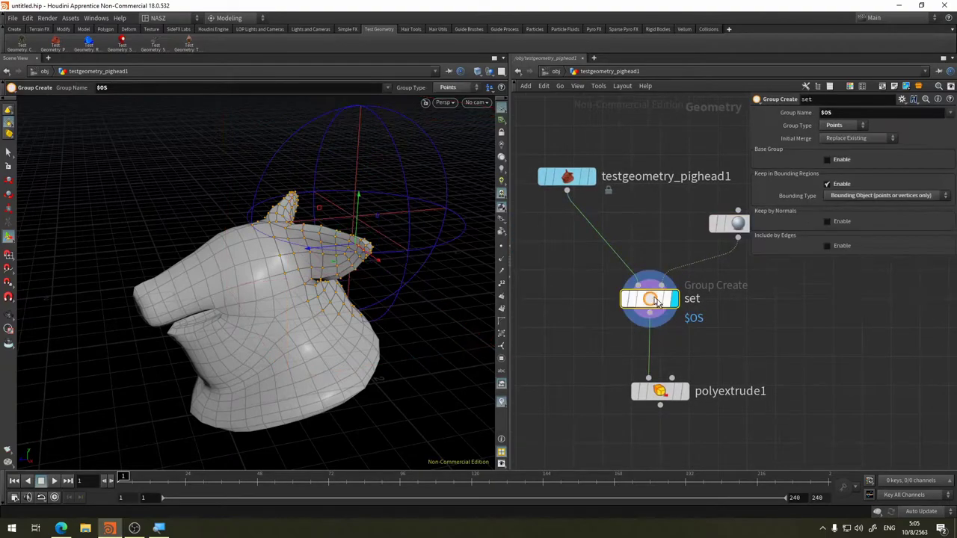
click(877, 196)
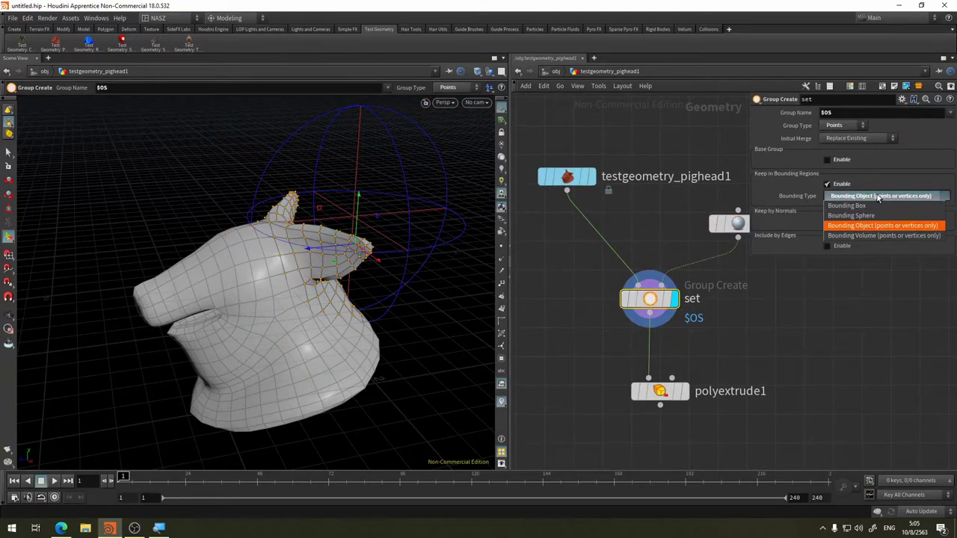
click(877, 236)
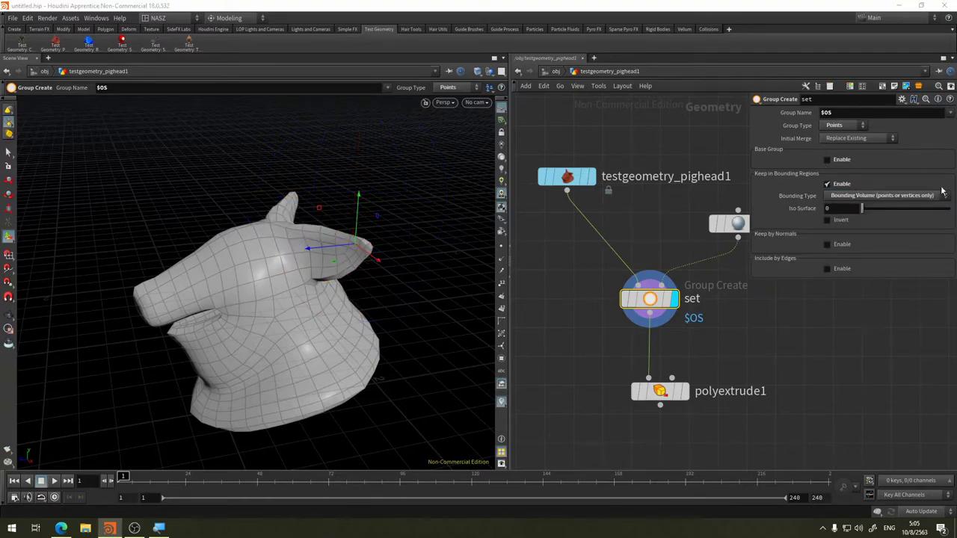
- Move sphere1 higher, display it alone, and search 'vdb' for a node after it
middle_drag(705, 240, 541, 251)
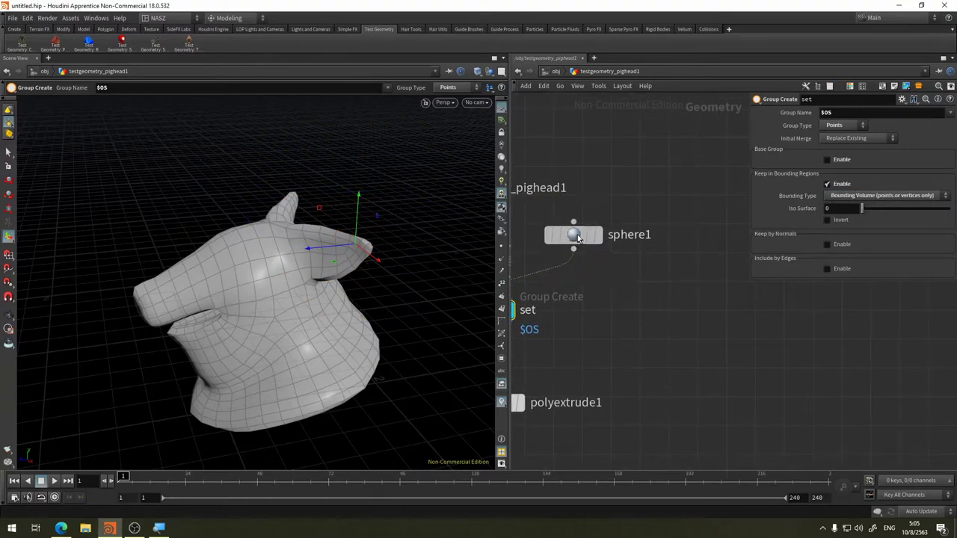
mouse_move(566, 233)
mouse_down()
mouse_move(679, 140)
mouse_move(649, 147)
mouse_up()
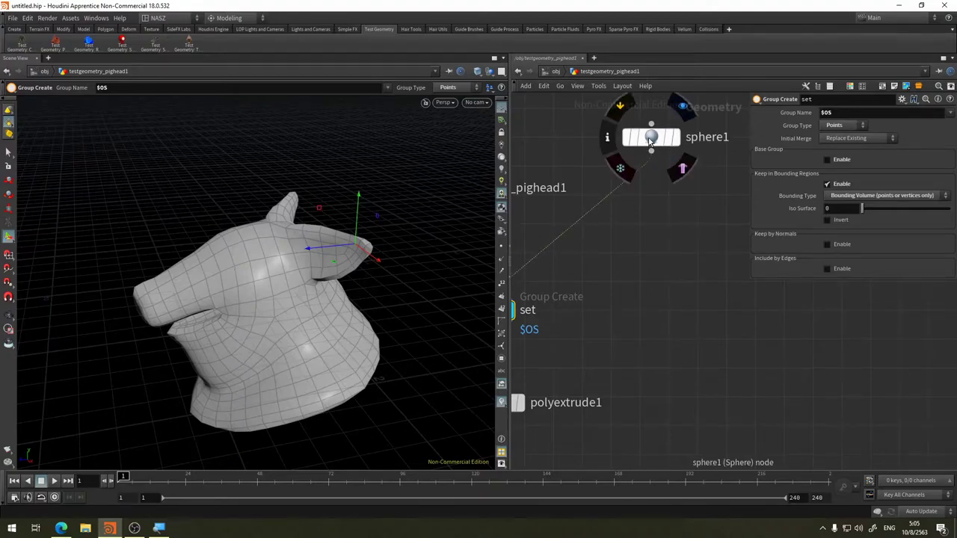
click(650, 140)
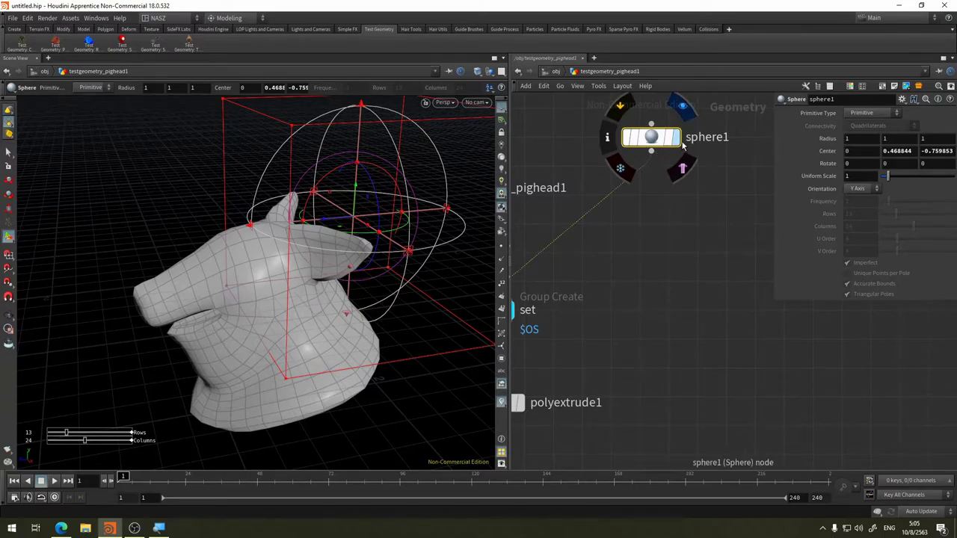
key(r)
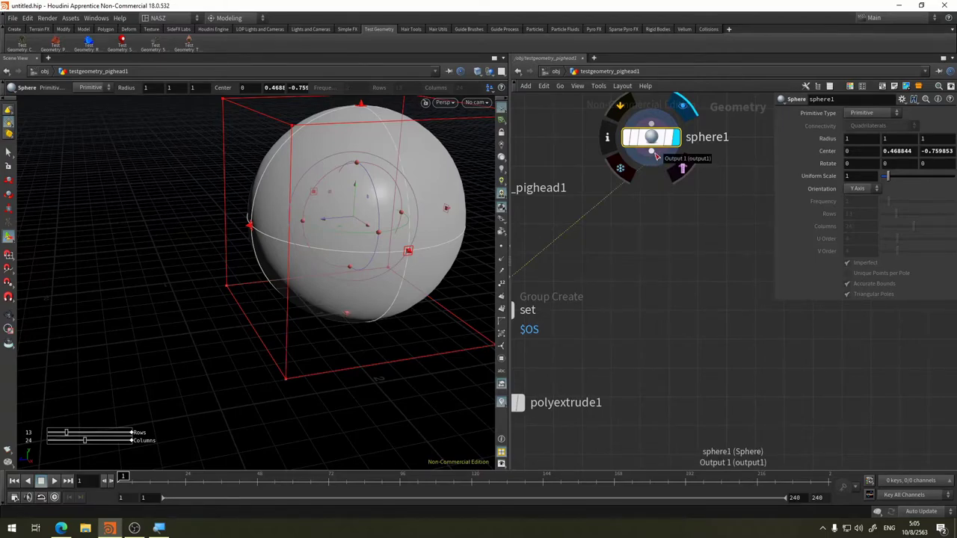
click(656, 155)
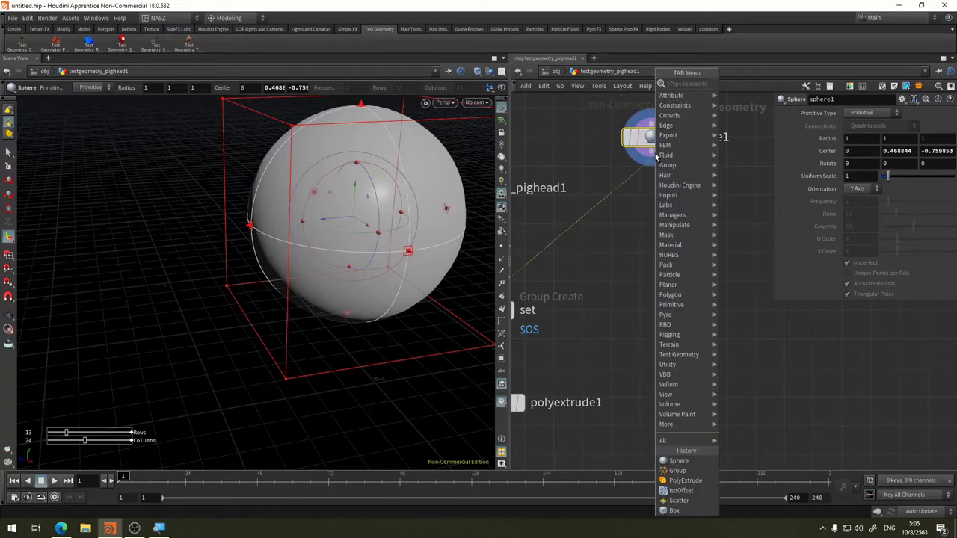
text(vdb)
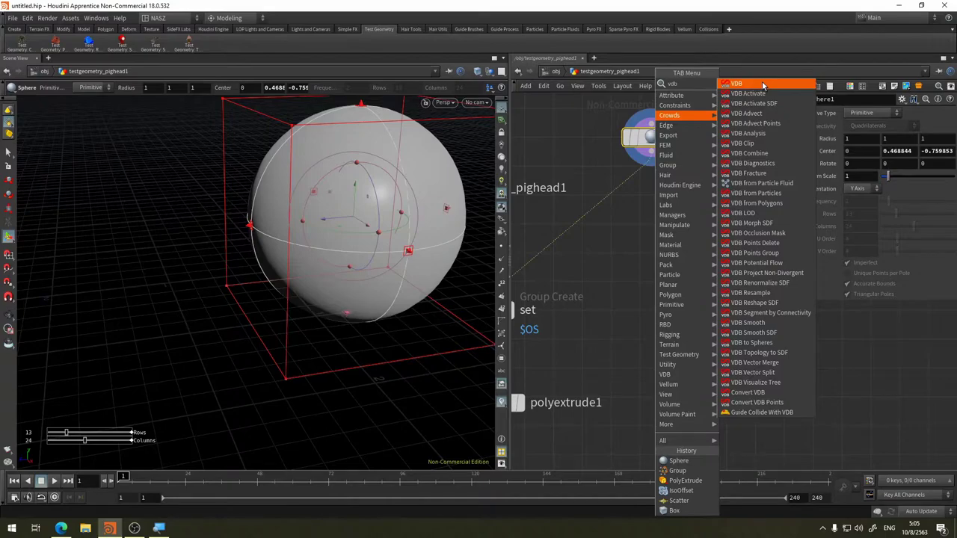
- Delete the stray VDB node and set sphere1's Primitive Type to Polygon
click(763, 85)
click(663, 217)
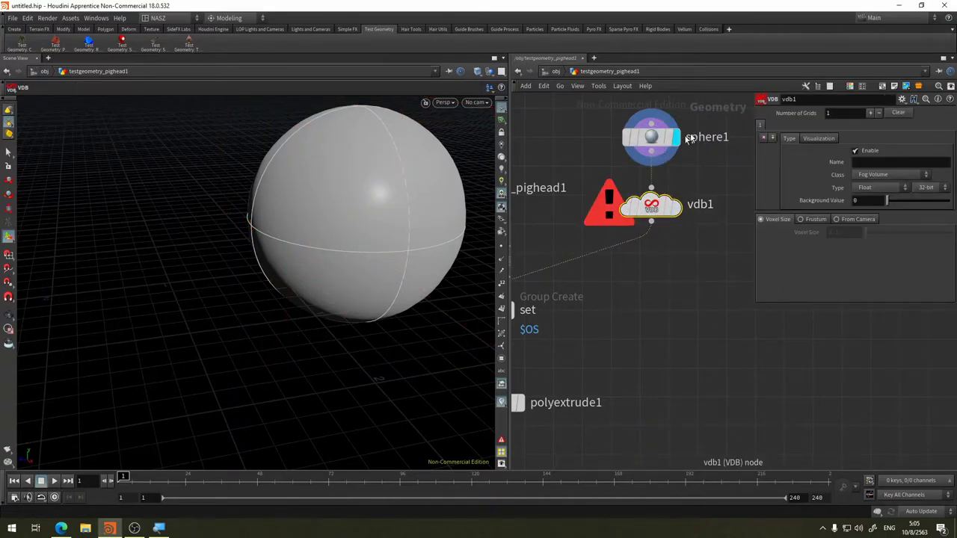
key(Delete)
click(862, 113)
click(858, 133)
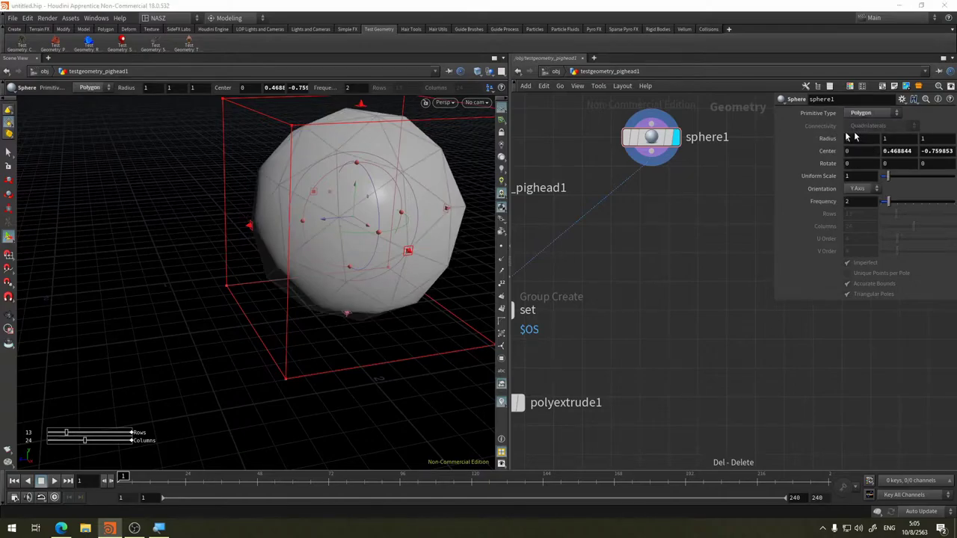
- Add a VDB from Polygons node wired under sphere1
key(Tab)
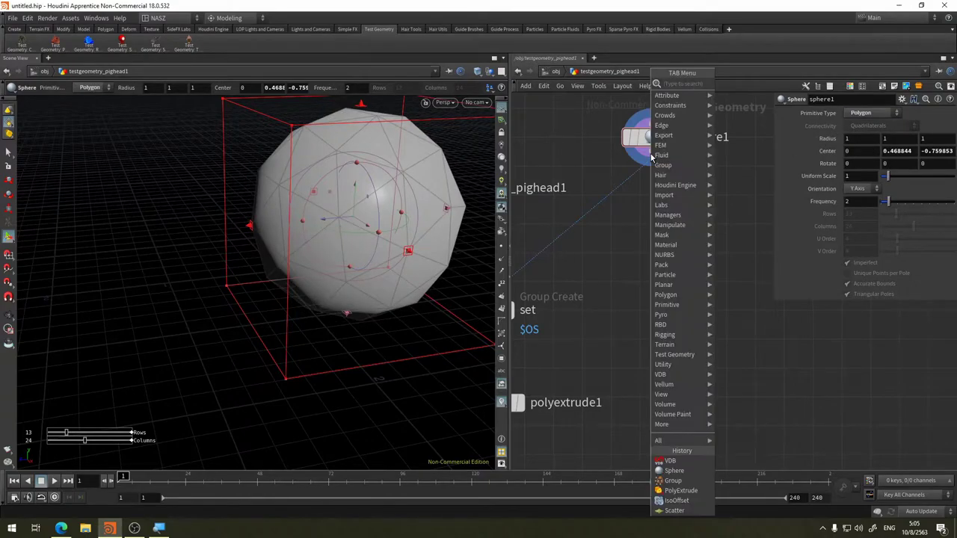
text(vdb)
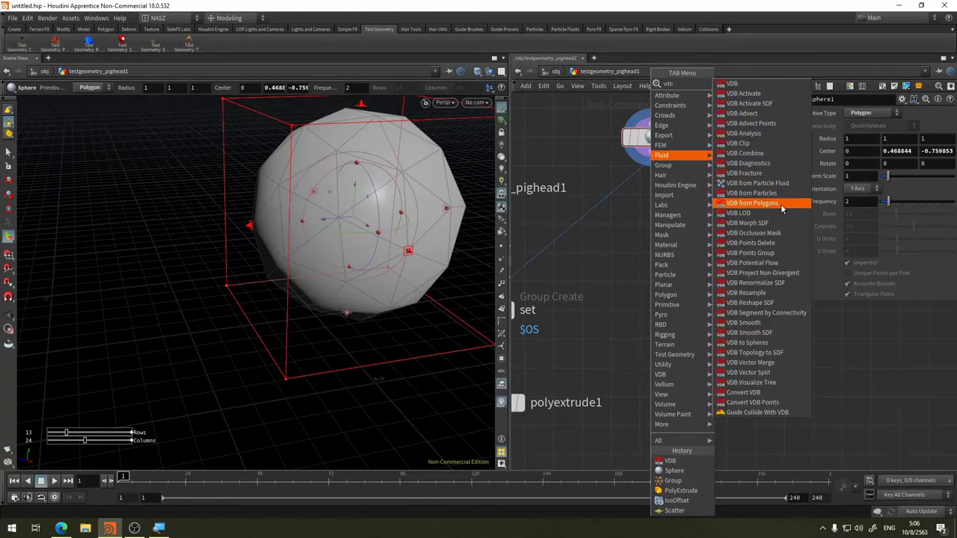
click(752, 203)
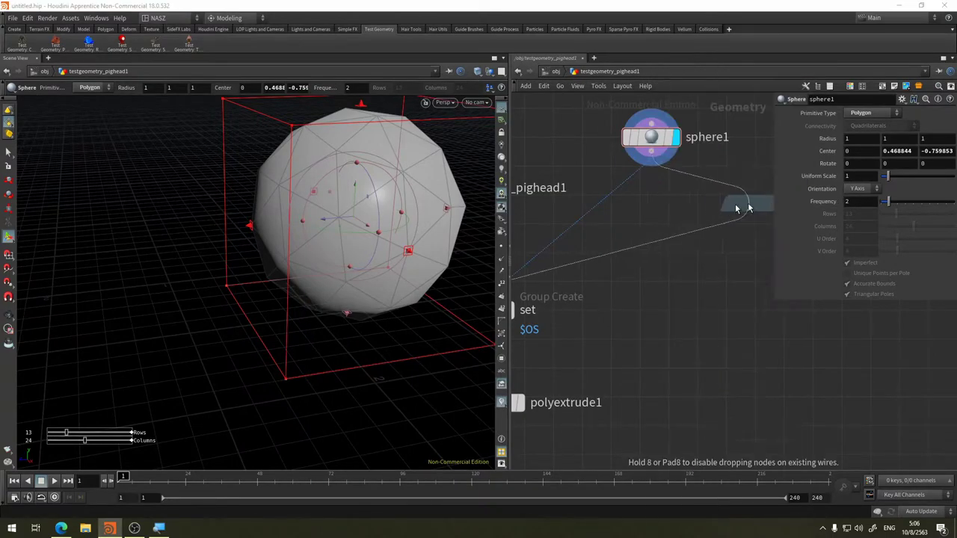
click(675, 228)
mouse_move(652, 224)
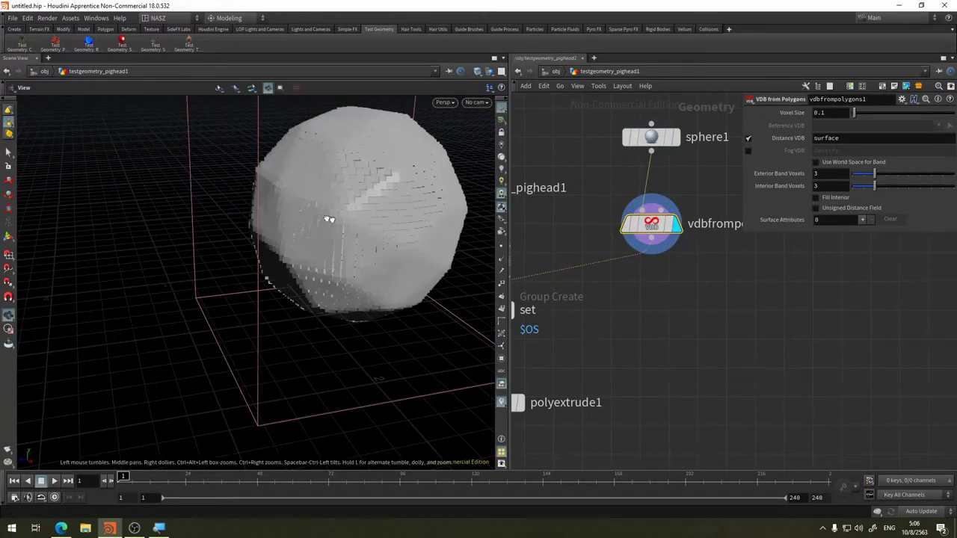
- Make vdbfrompolygons1 output only a Fog VDB density volume, with Distance VDB turned off
mouse_move(329, 218)
mouse_down()
mouse_move(393, 188)
mouse_move(312, 199)
mouse_move(214, 242)
mouse_move(400, 207)
mouse_move(299, 216)
mouse_move(493, 278)
mouse_up()
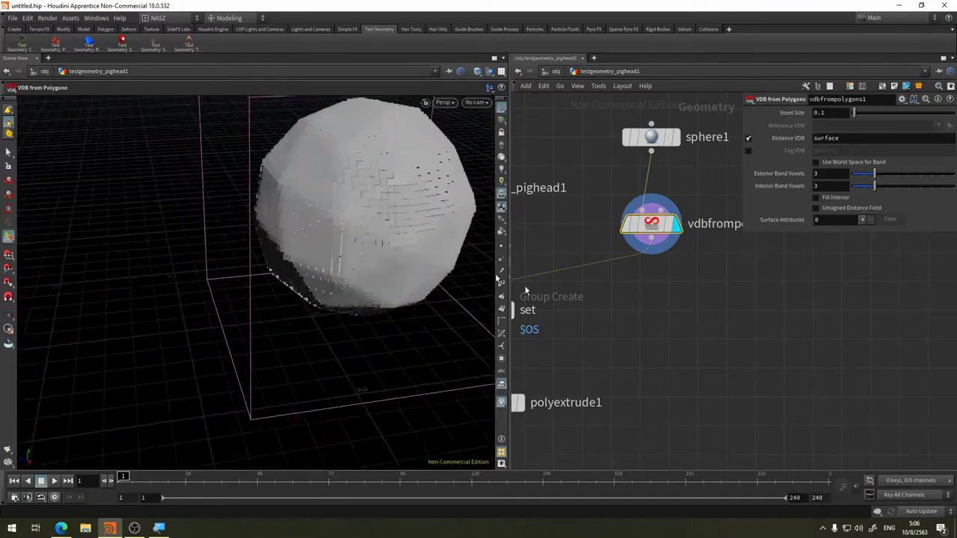
middle_drag(672, 349, 766, 341)
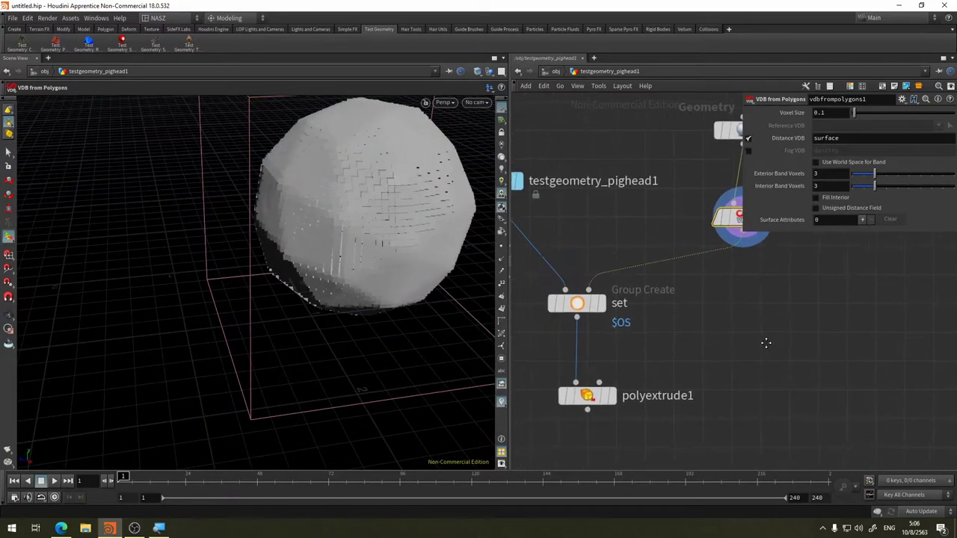
click(748, 140)
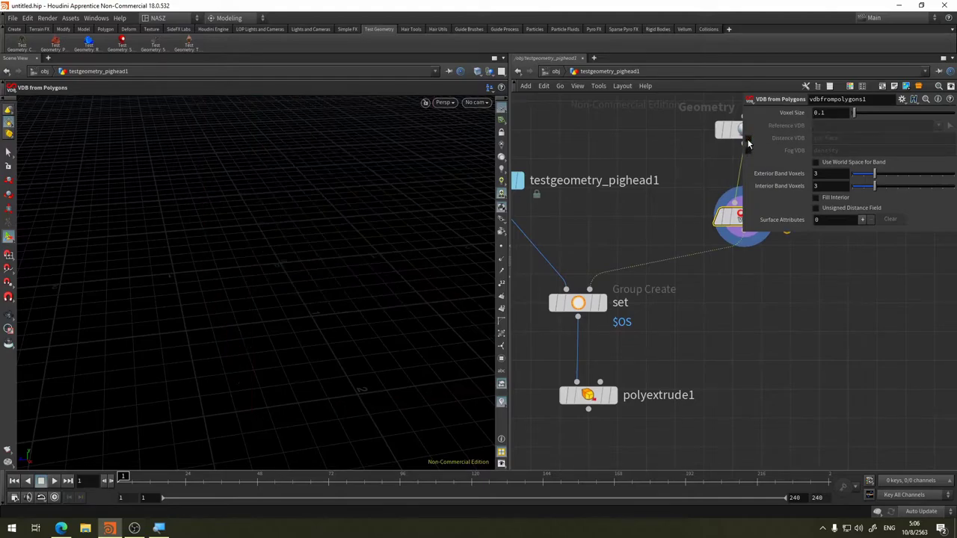
click(748, 140)
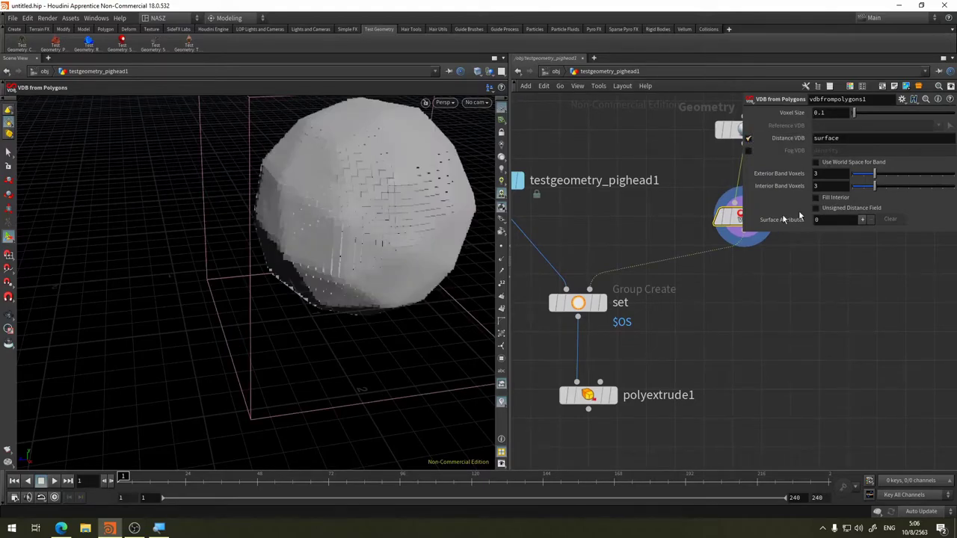
click(749, 152)
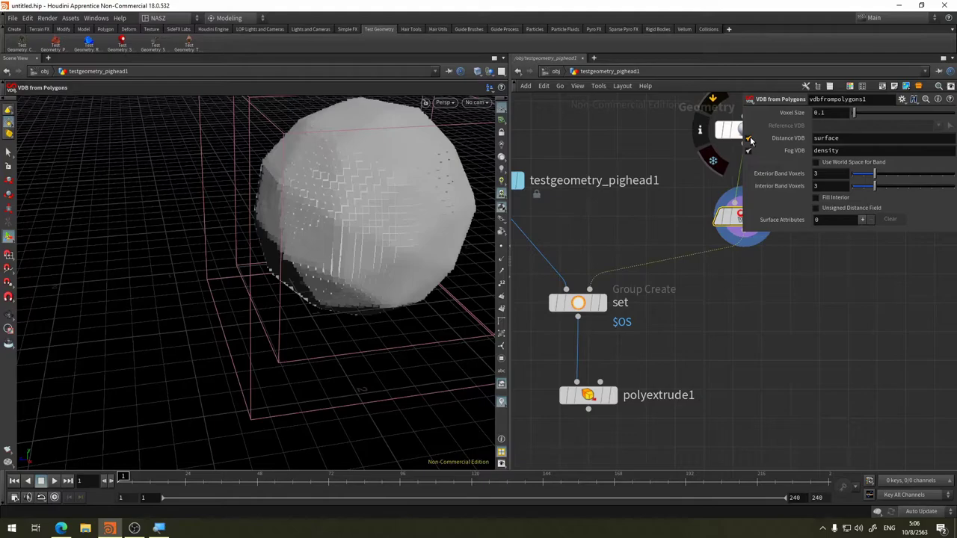
click(749, 139)
click(749, 139)
click(749, 152)
middle_drag(673, 336, 582, 374)
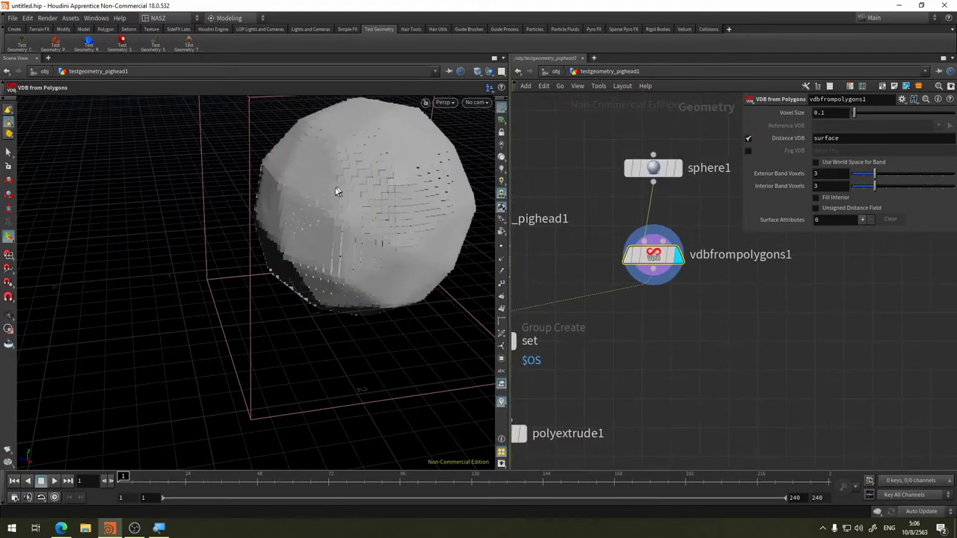
mouse_move(335, 192)
mouse_down()
mouse_move(417, 230)
mouse_move(343, 191)
mouse_up()
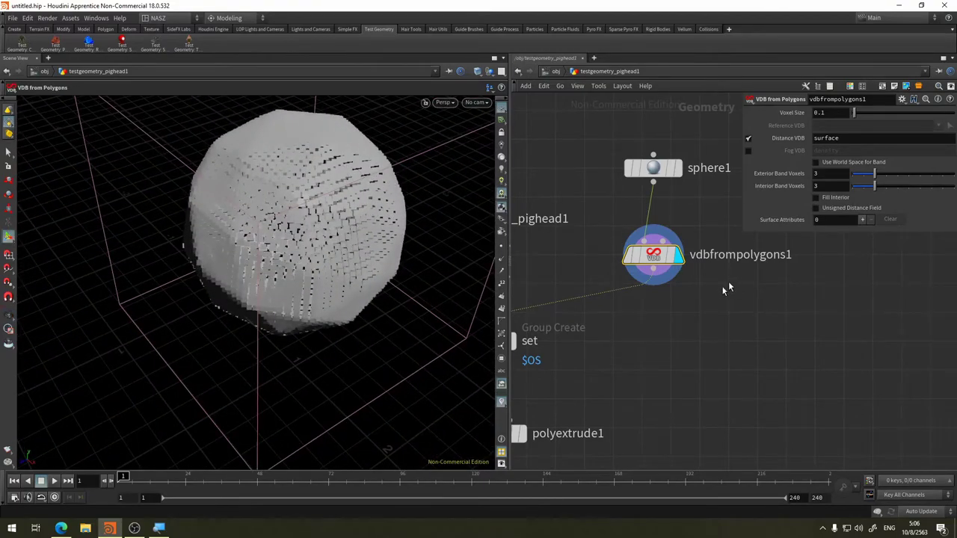
click(748, 139)
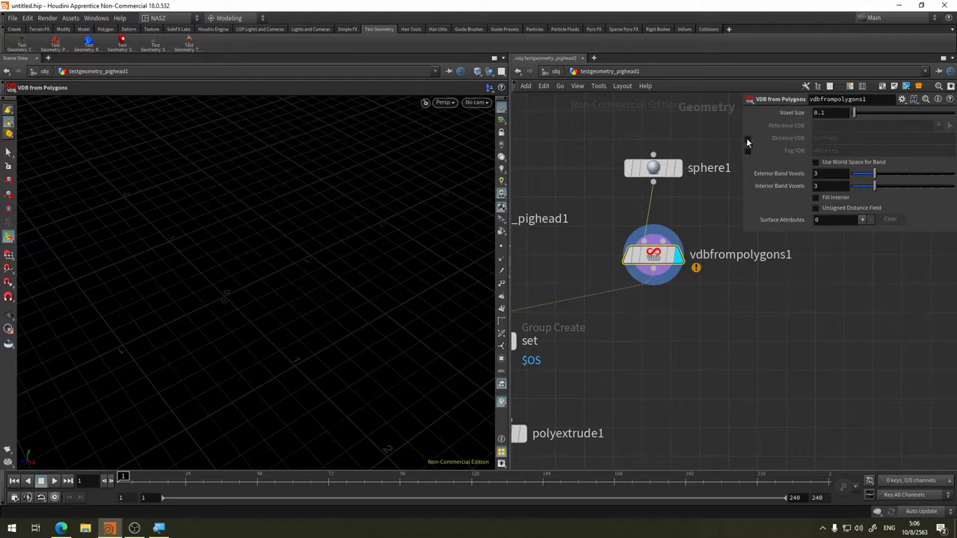
click(749, 151)
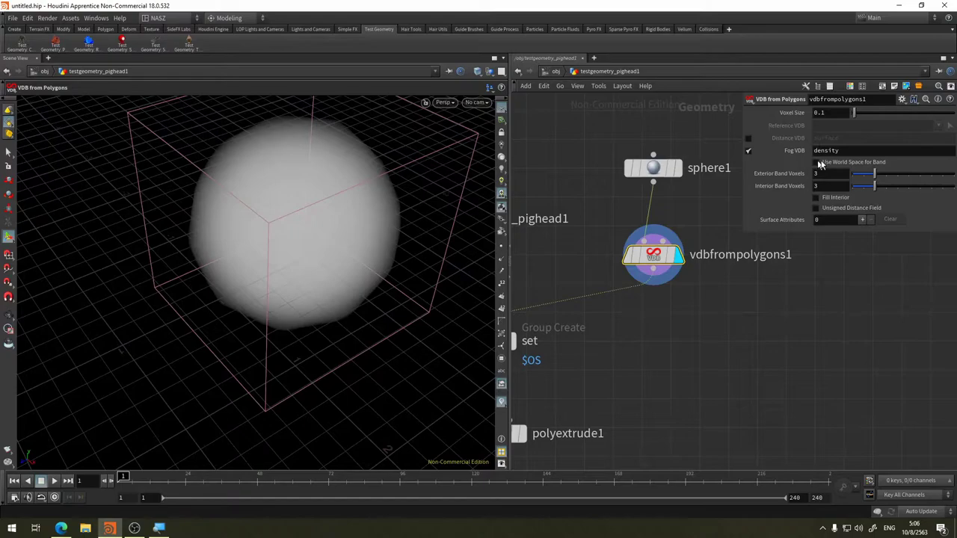
- Put the display flag on the set Group Create node to view the pig head
middle_drag(645, 370, 784, 347)
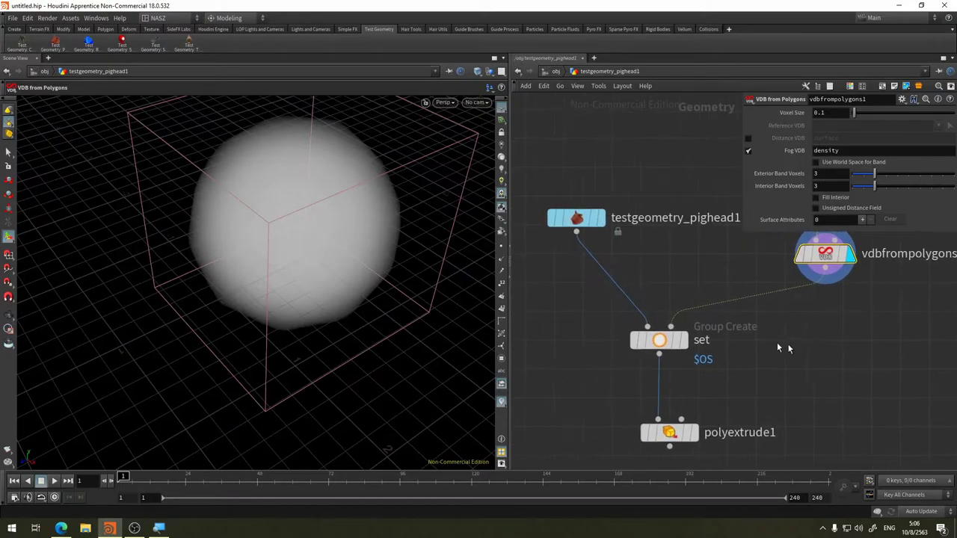
click(687, 346)
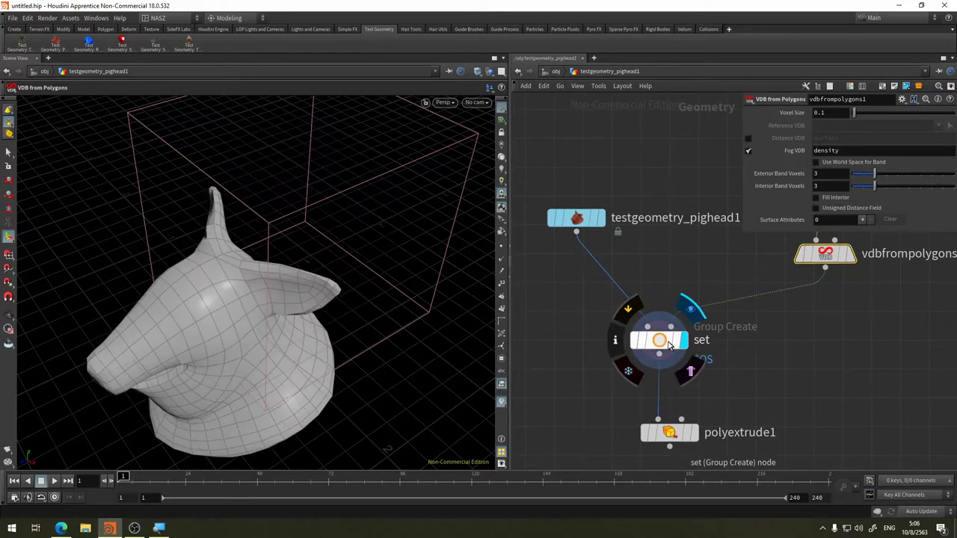
click(659, 343)
mouse_move(406, 320)
alt+mouse_down()
mouse_move(378, 280)
mouse_move(459, 267)
mouse_move(406, 289)
alt+mouse_up()
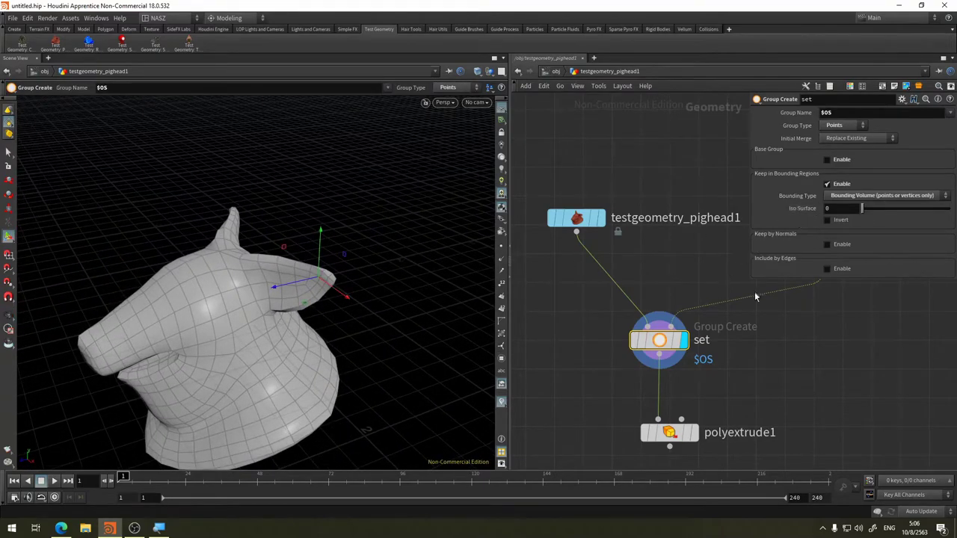
middle_drag(700, 286, 573, 251)
drag(284, 307, 322, 306)
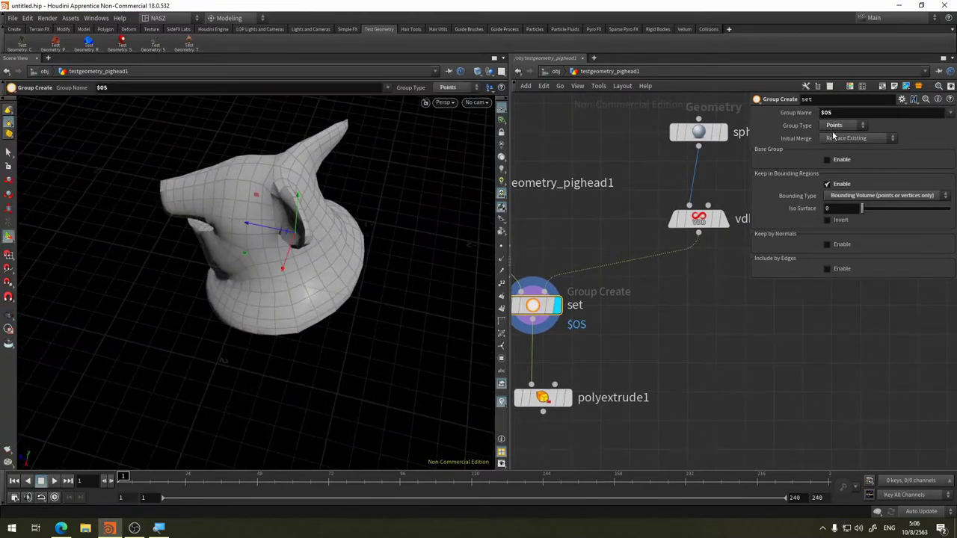
- Try the Group Type options and leave the set group on Points
click(844, 125)
click(841, 142)
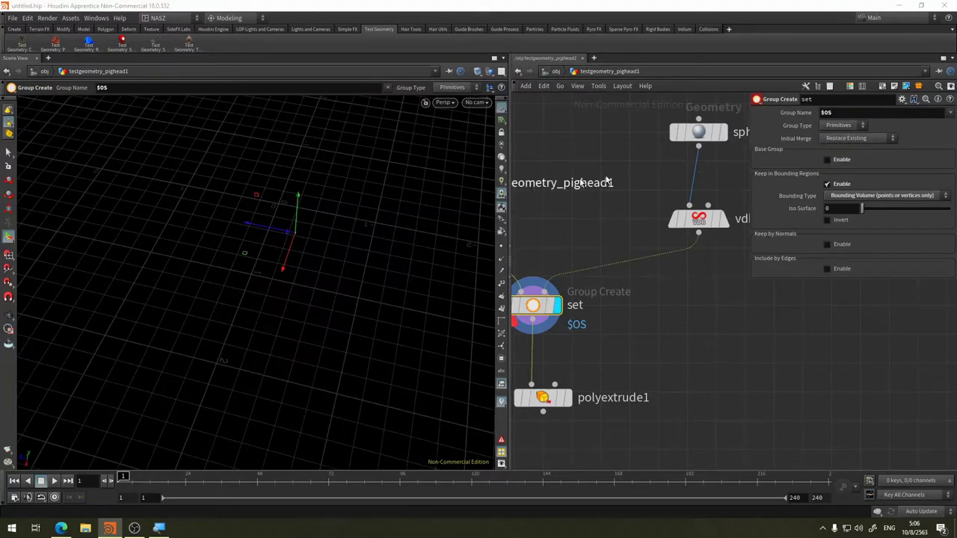
click(844, 126)
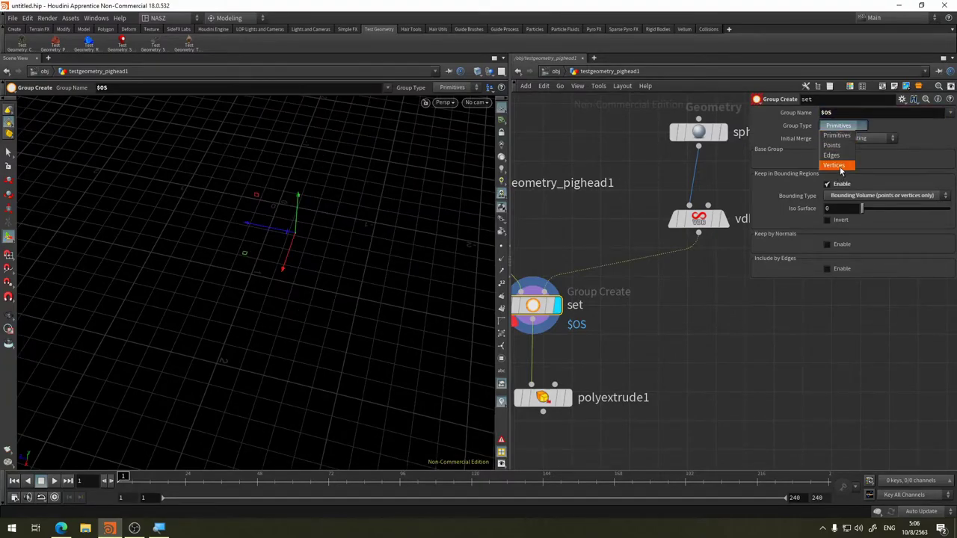
click(836, 165)
click(845, 127)
click(839, 146)
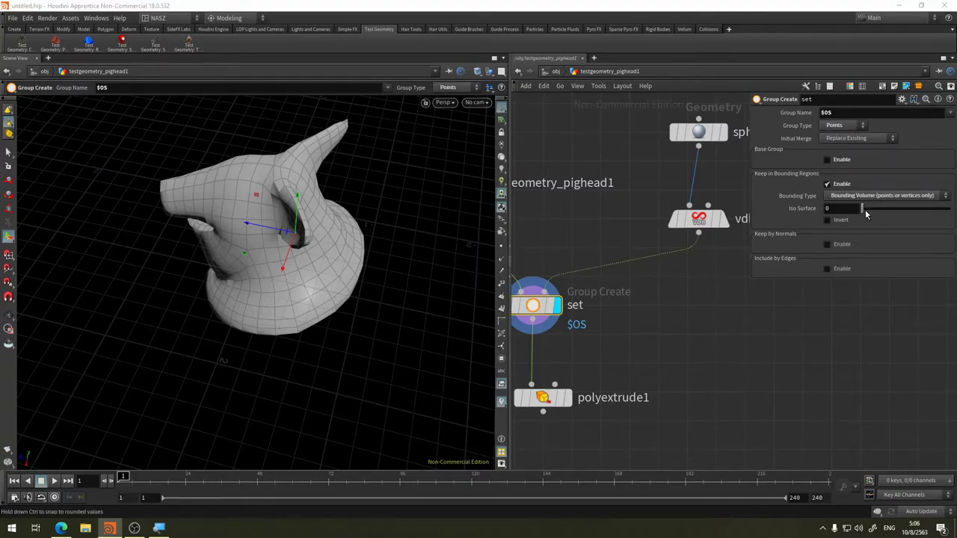
- Raise the bounding volume Iso Surface threshold to 0.06
middle_drag(694, 305, 753, 308)
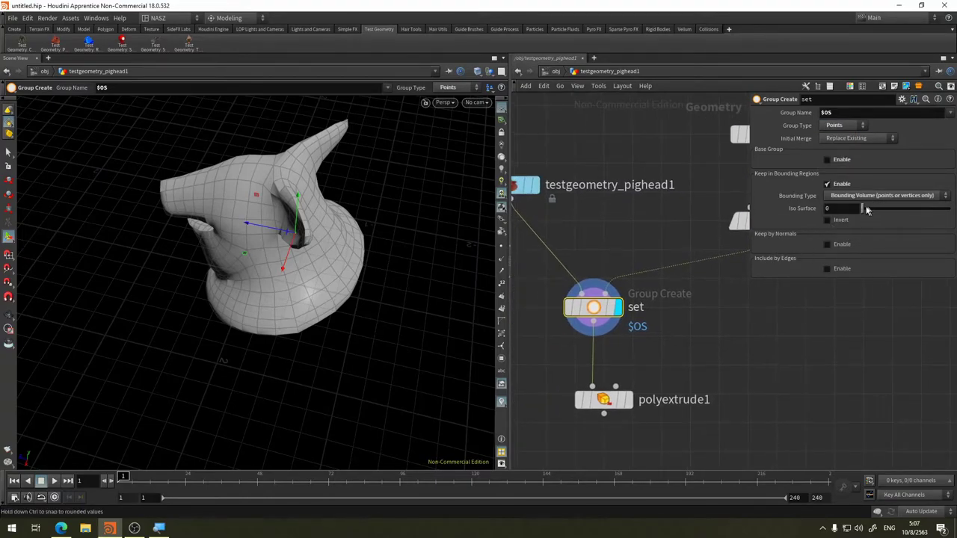
drag(863, 209, 863, 213)
key(Escape)
drag(322, 224, 427, 193)
key(Return)
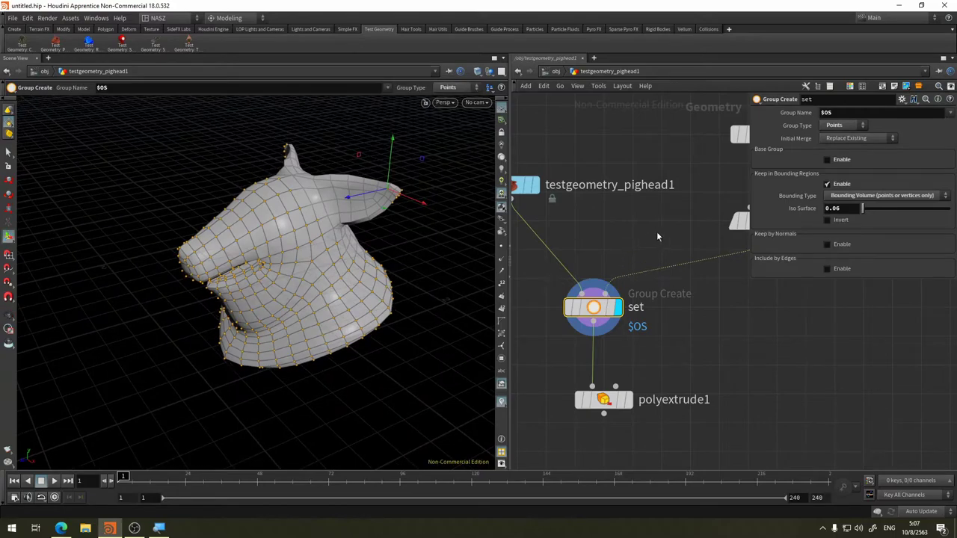
middle_drag(658, 237, 577, 262)
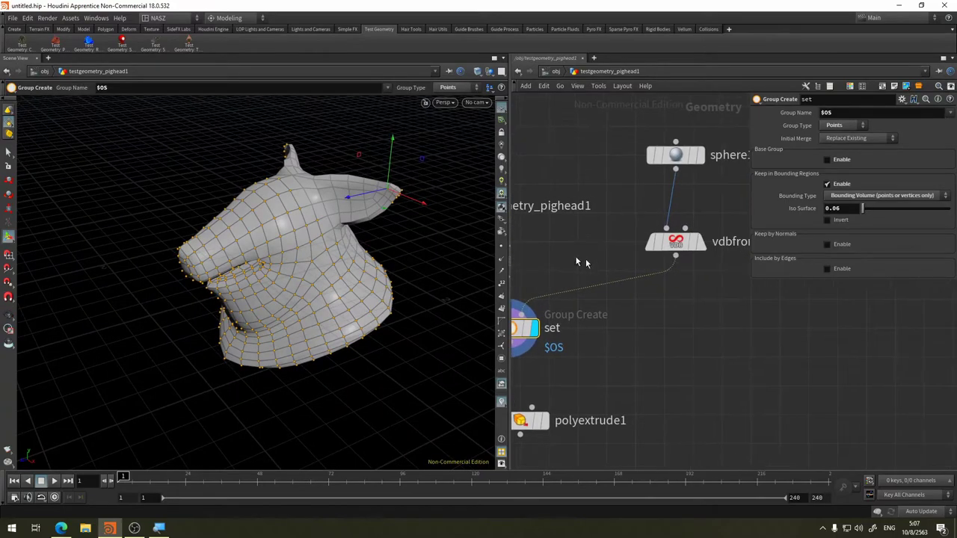
- Enable Invert on the set node and fine-tune its Iso Surface threshold
click(662, 155)
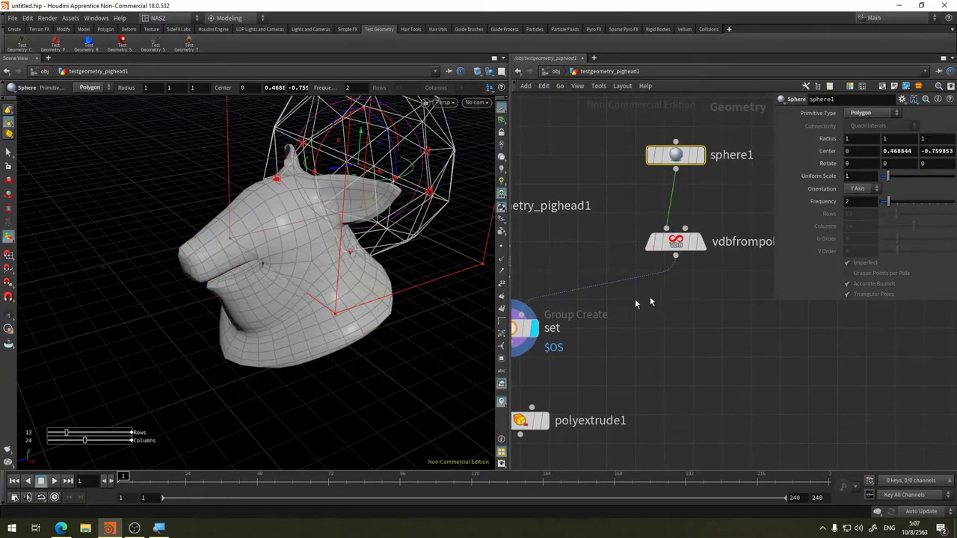
click(515, 334)
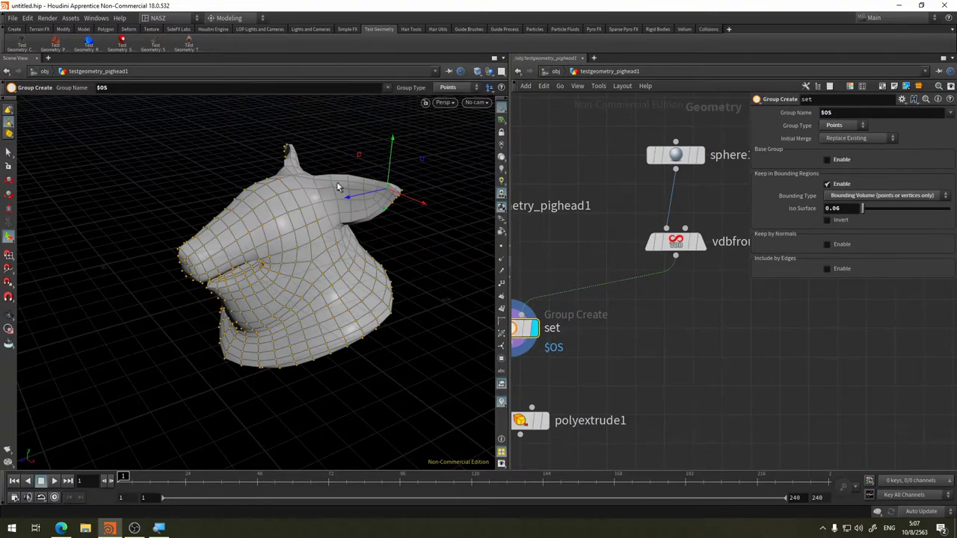
drag(338, 187, 358, 248)
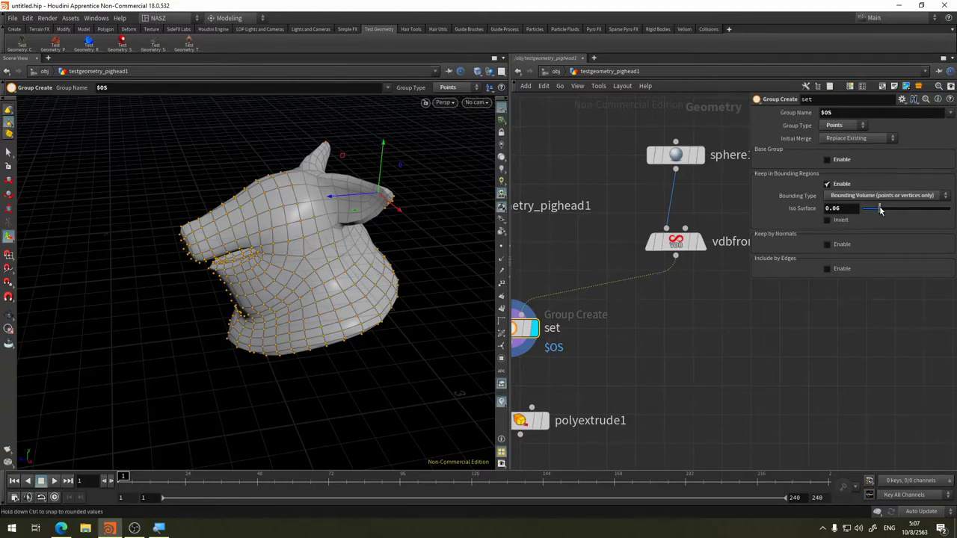
drag(881, 210, 865, 216)
click(827, 220)
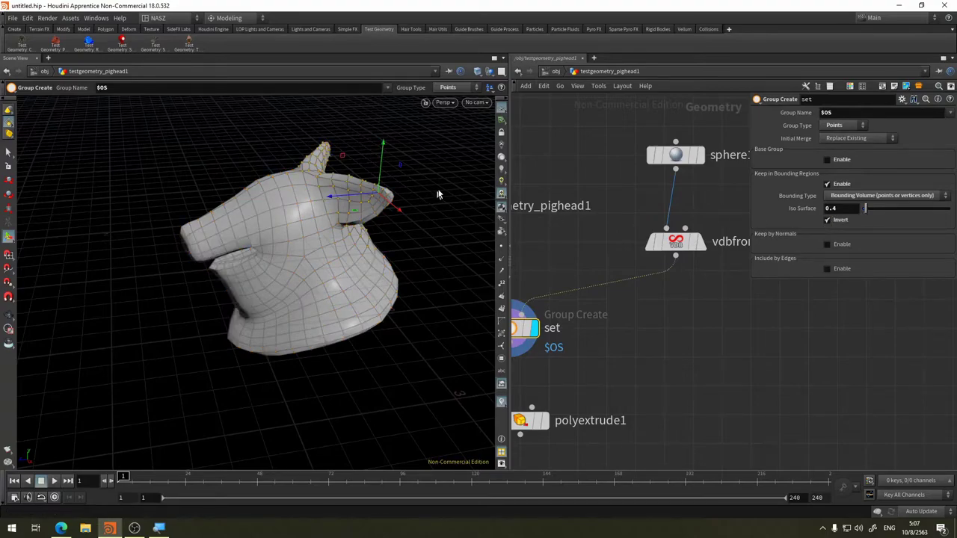
drag(421, 199, 387, 209)
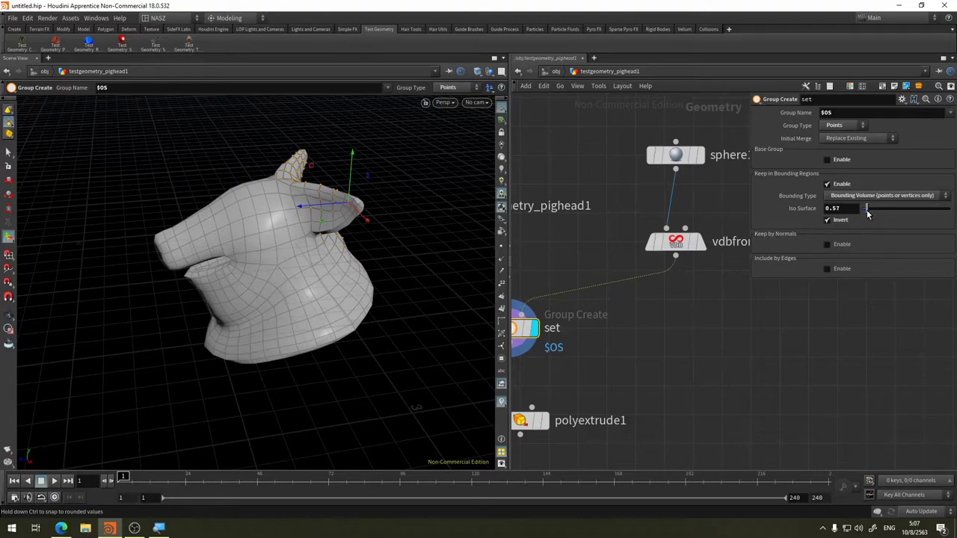
drag(864, 215, 864, 216)
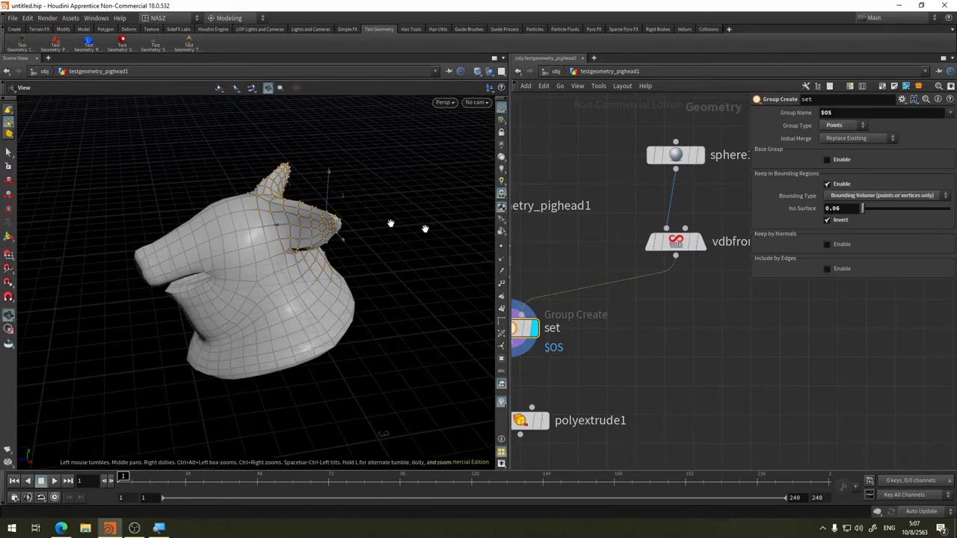
- Move sphere1's centre up to 0, 0.468844, -0.419915, then compare Invert off and on
click(671, 158)
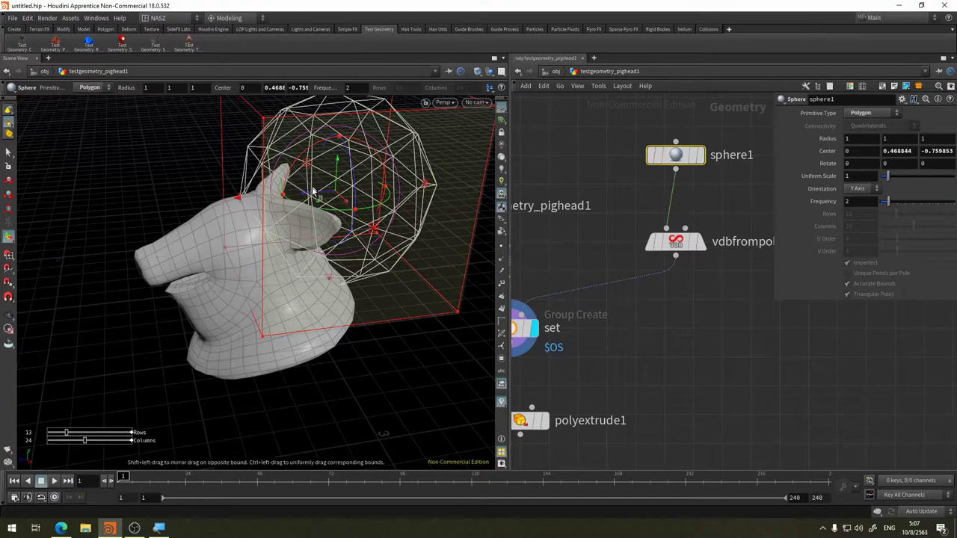
mouse_move(429, 284)
alt+mouse_down()
mouse_move(351, 196)
mouse_move(344, 202)
alt+mouse_up()
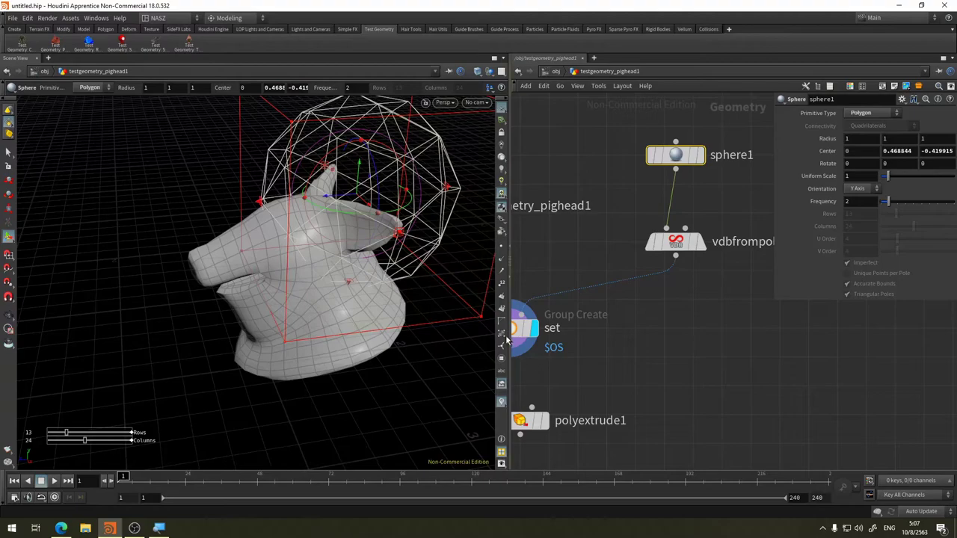
click(524, 329)
key(Escape)
mouse_move(342, 207)
mouse_down()
mouse_move(353, 173)
mouse_move(377, 284)
mouse_up()
key(Return)
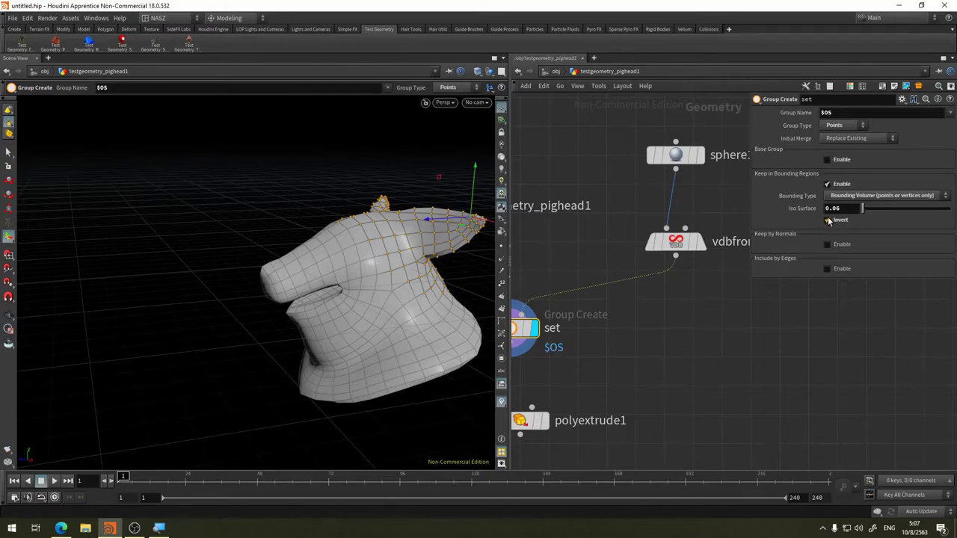
click(828, 219)
click(827, 220)
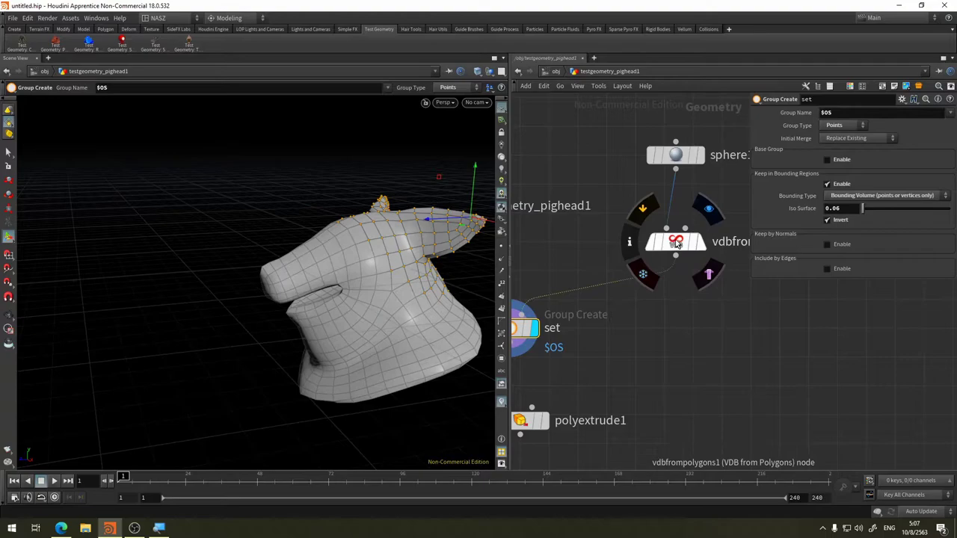
- Add an IsoOffset node fed by sphere1 beside vdbfrompolygons1
mouse_move(673, 243)
mouse_down()
mouse_move(604, 259)
mouse_move(605, 243)
mouse_up()
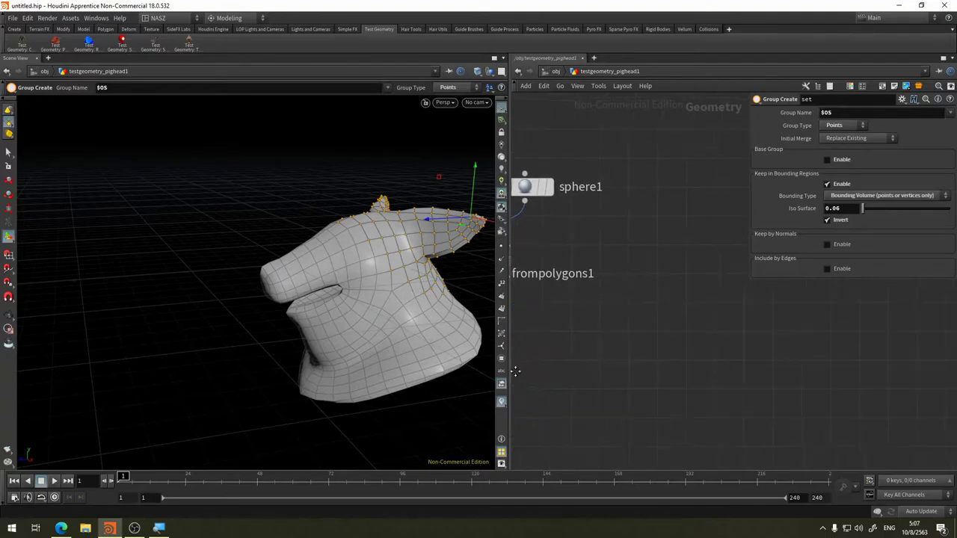
middle_drag(671, 344, 661, 316)
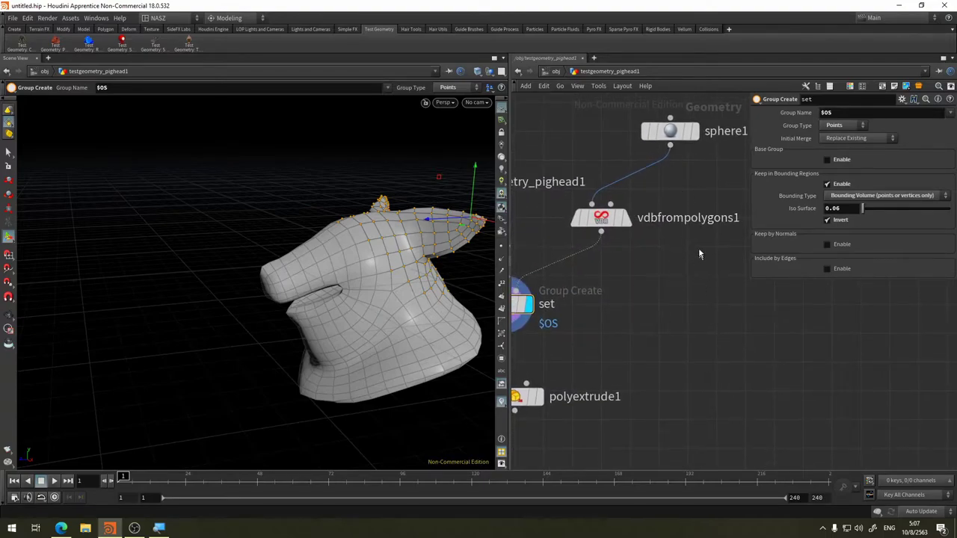
key(Tab)
text(iso)
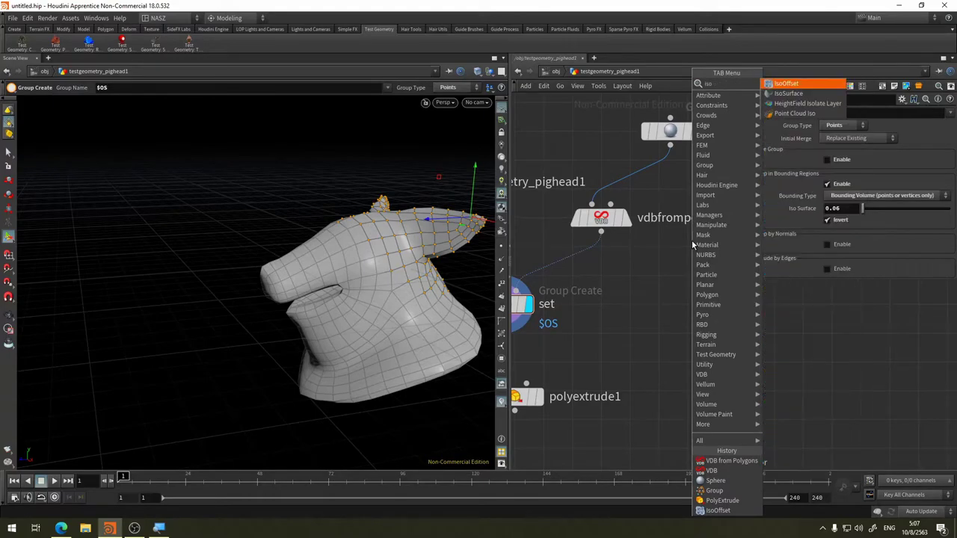
click(790, 85)
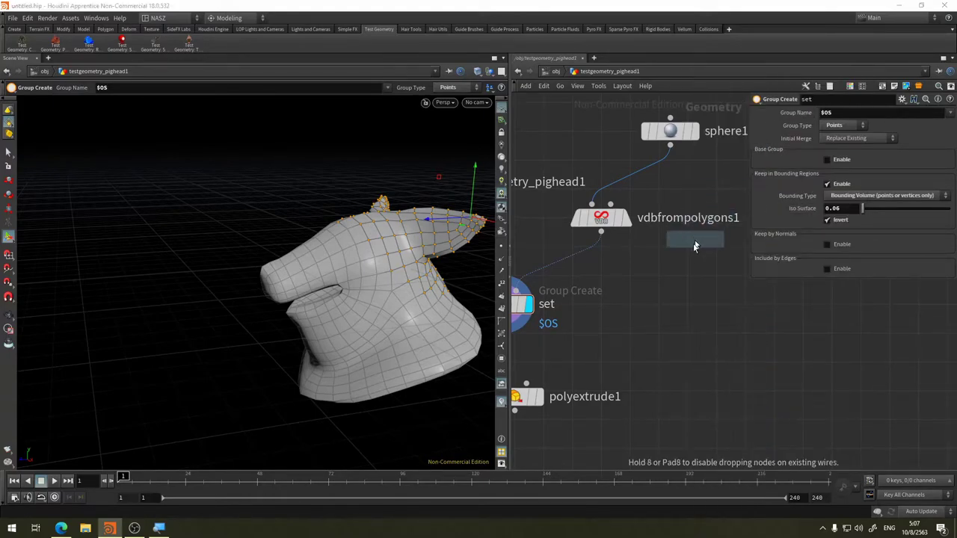
click(700, 256)
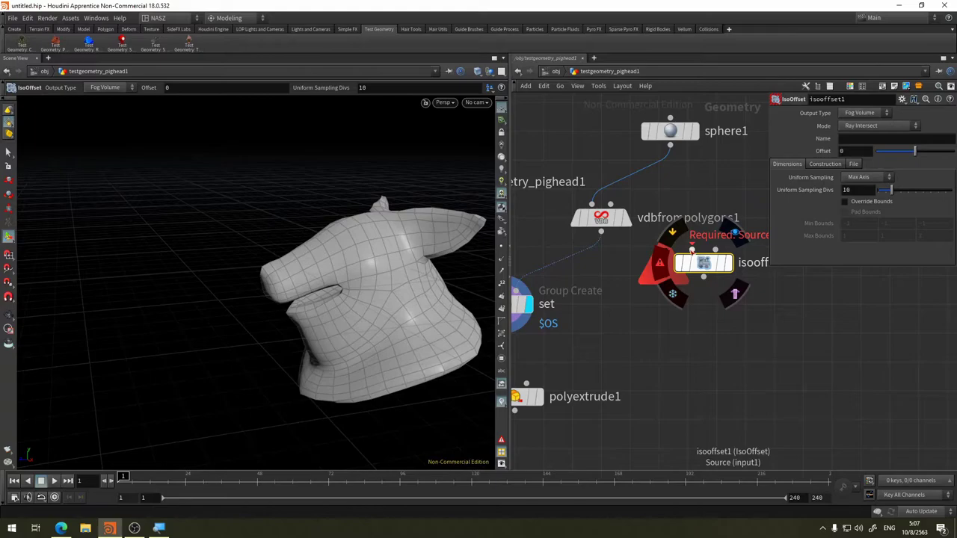
click(695, 251)
click(670, 146)
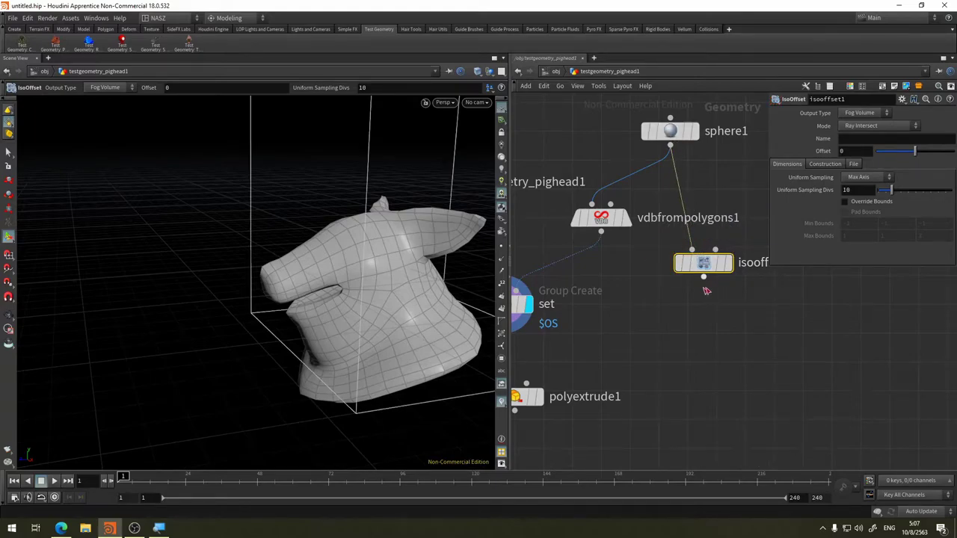
key(Escape)
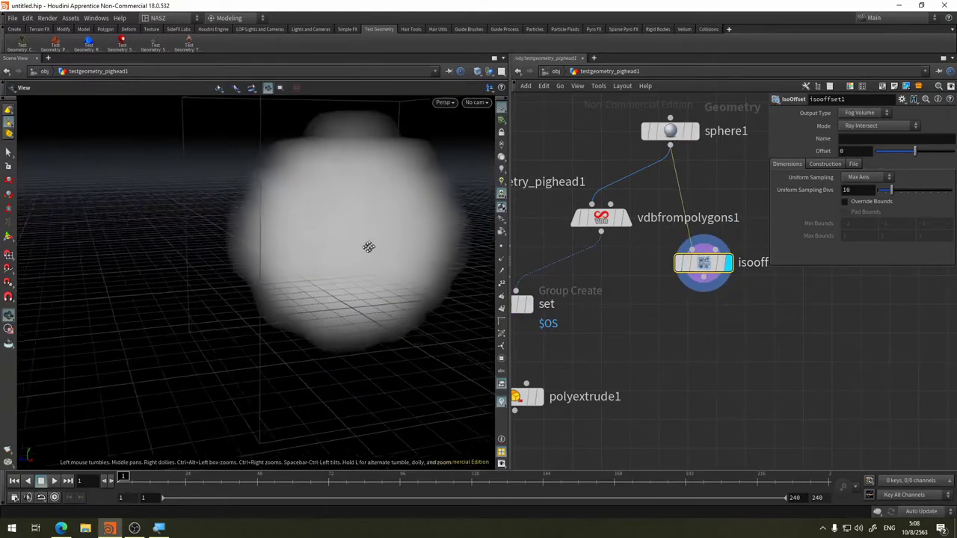
mouse_move(369, 188)
mouse_down()
mouse_move(353, 231)
mouse_move(347, 223)
mouse_up()
key(Return)
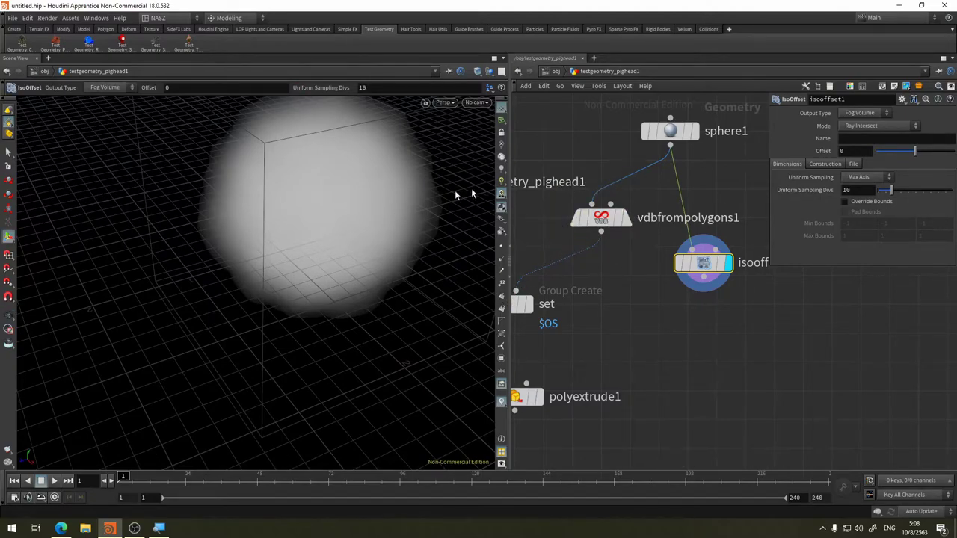
drag(454, 192, 434, 235)
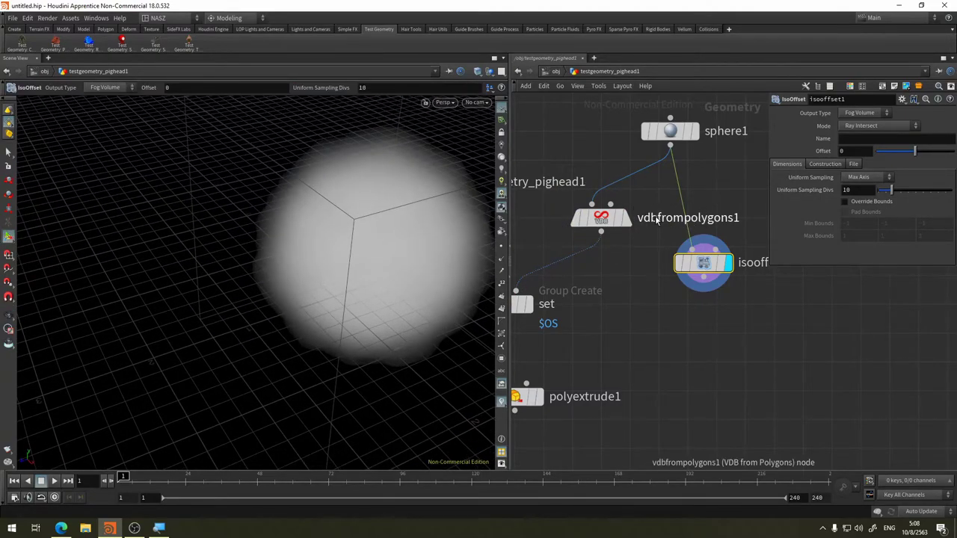
- Raise isooffset1's Uniform Sampling Divs to 38, wire it into set, and display set
drag(705, 265, 716, 233)
drag(892, 191, 933, 190)
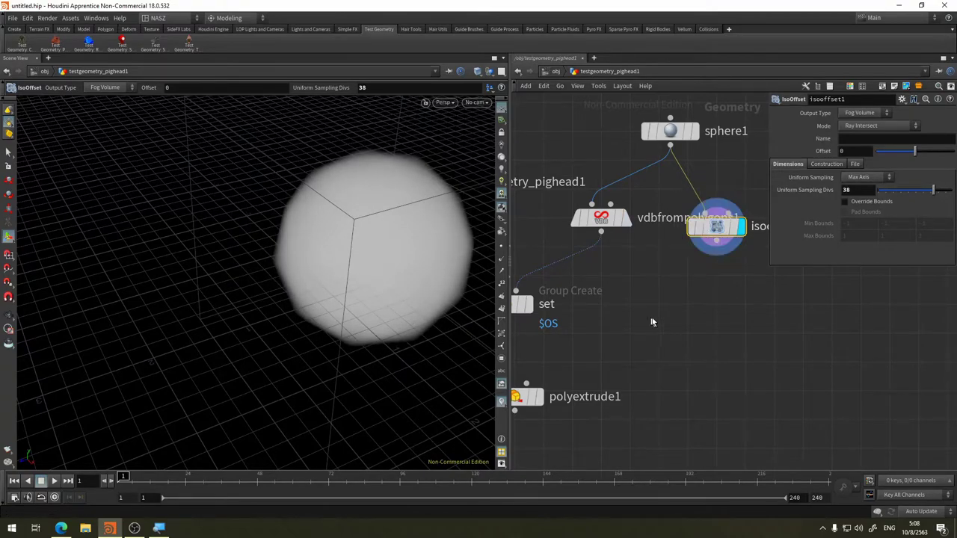
mouse_move(651, 320)
middle_down()
mouse_move(698, 314)
mouse_move(686, 329)
middle_up()
click(746, 260)
mouse_move(535, 315)
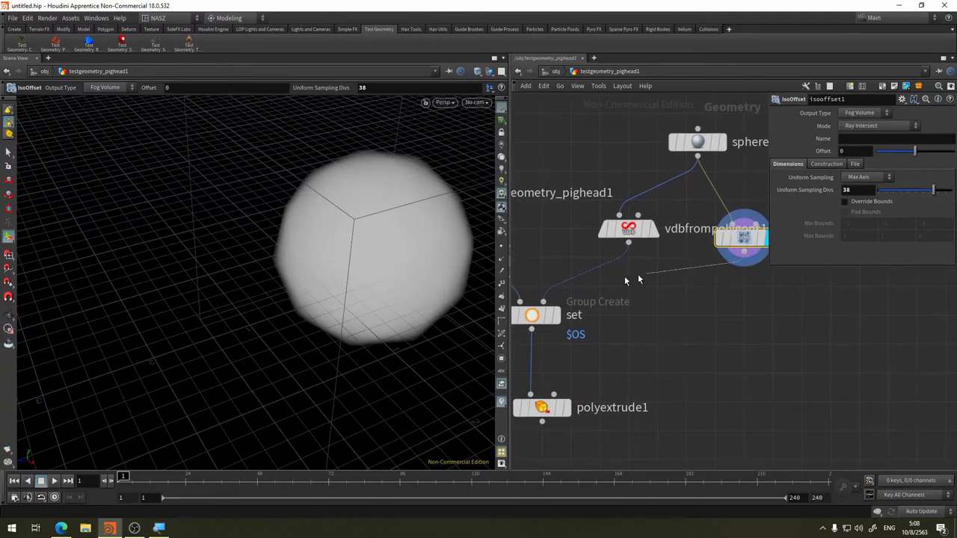
click(556, 326)
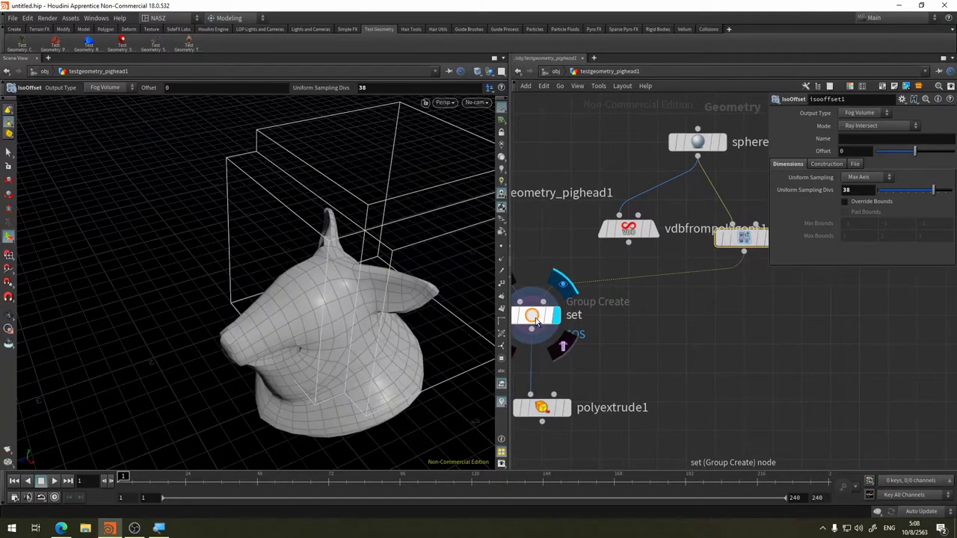
click(538, 317)
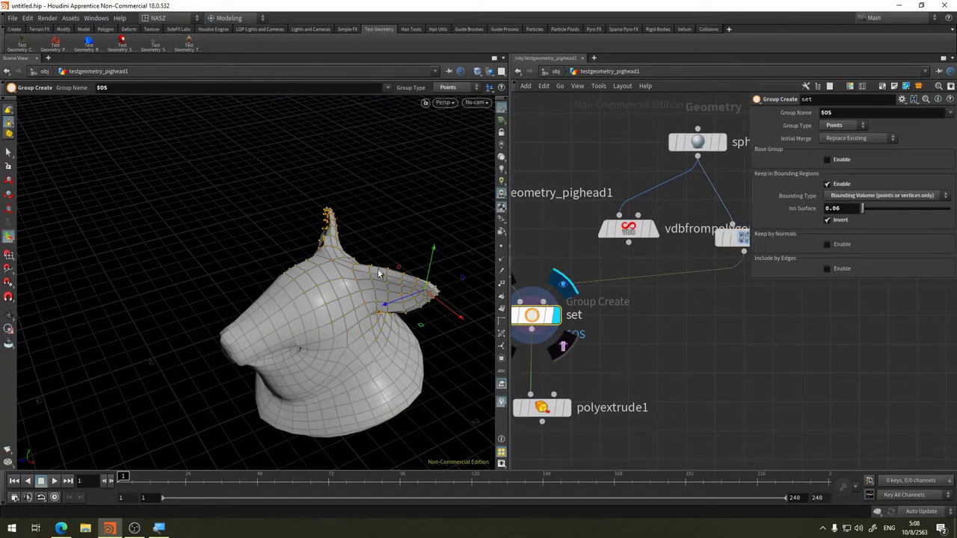
- Move sphere1 higher over the pig head and bring the pighead source node into view
click(741, 238)
click(689, 145)
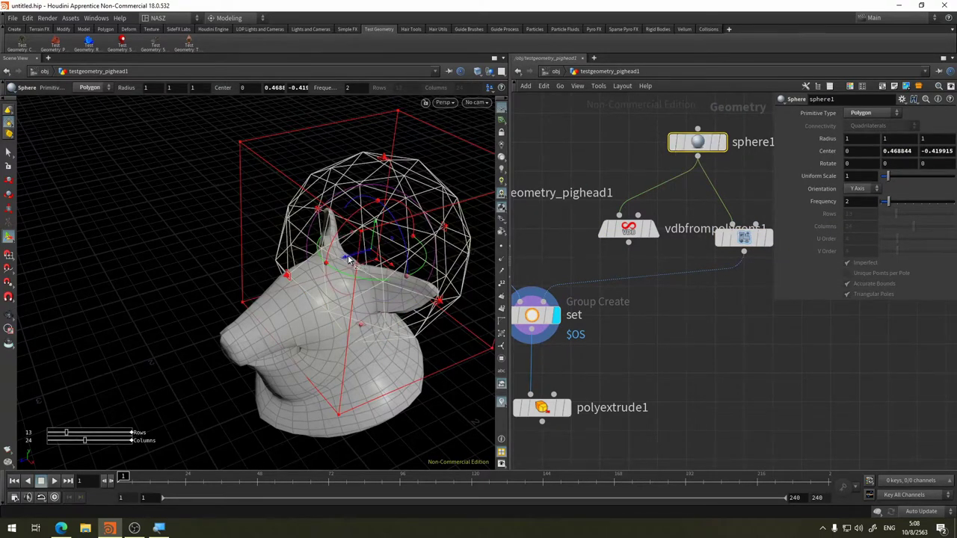
drag(348, 260, 344, 176)
click(531, 318)
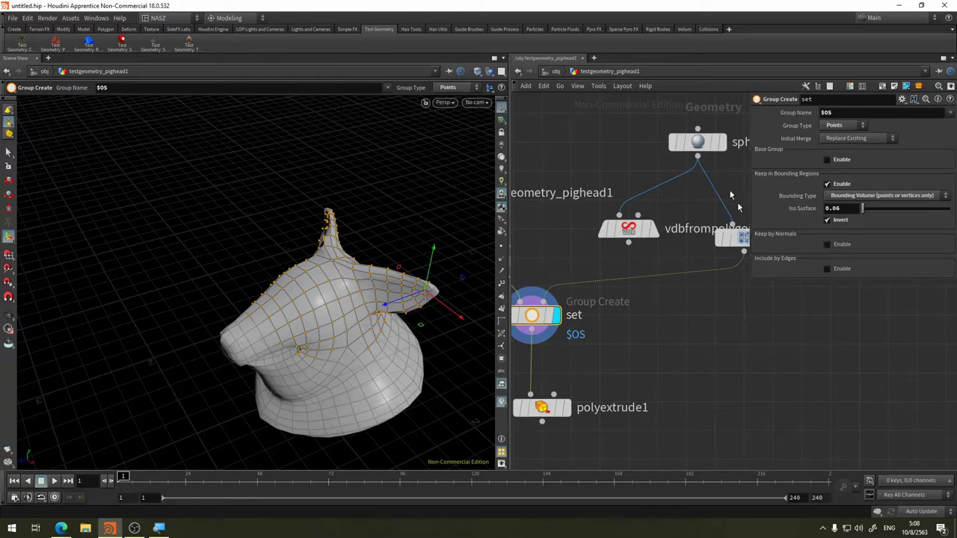
middle_drag(646, 293, 744, 274)
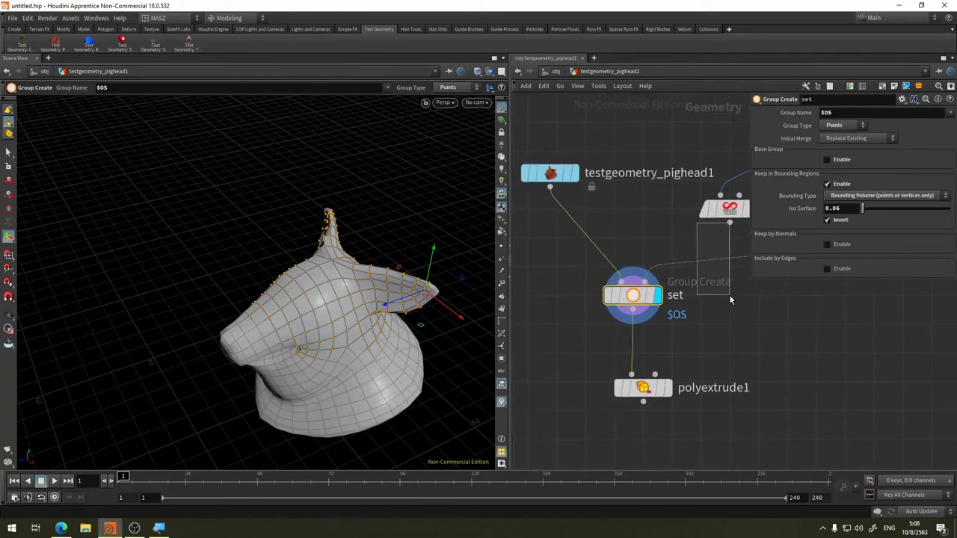
- Delete the bounding input wire into set and disable Keep in Bounding Regions
click(711, 262)
key(Delete)
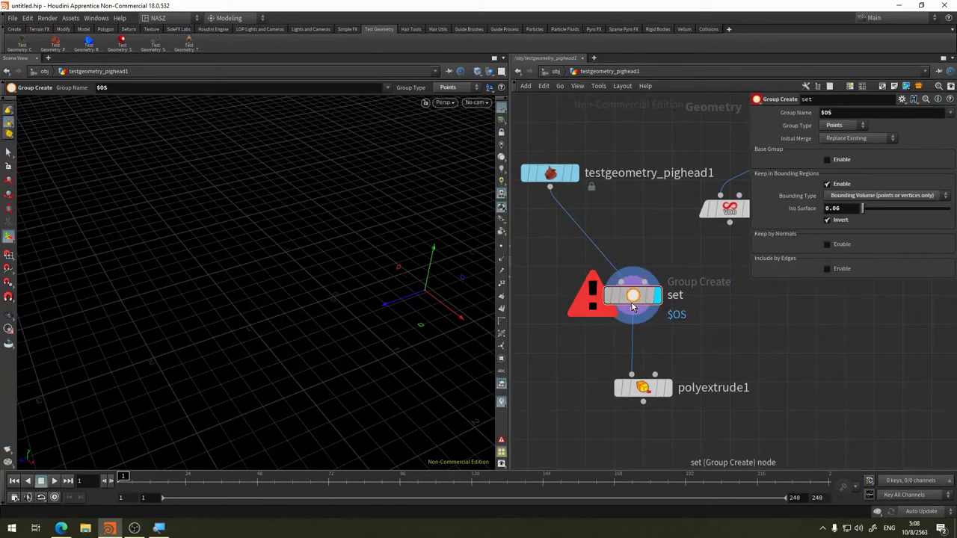
drag(633, 311, 573, 312)
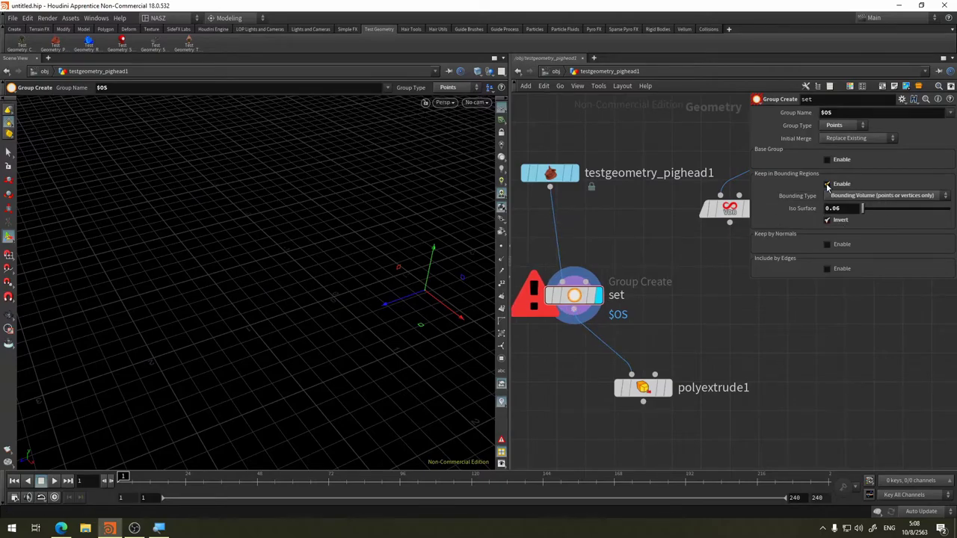
click(875, 196)
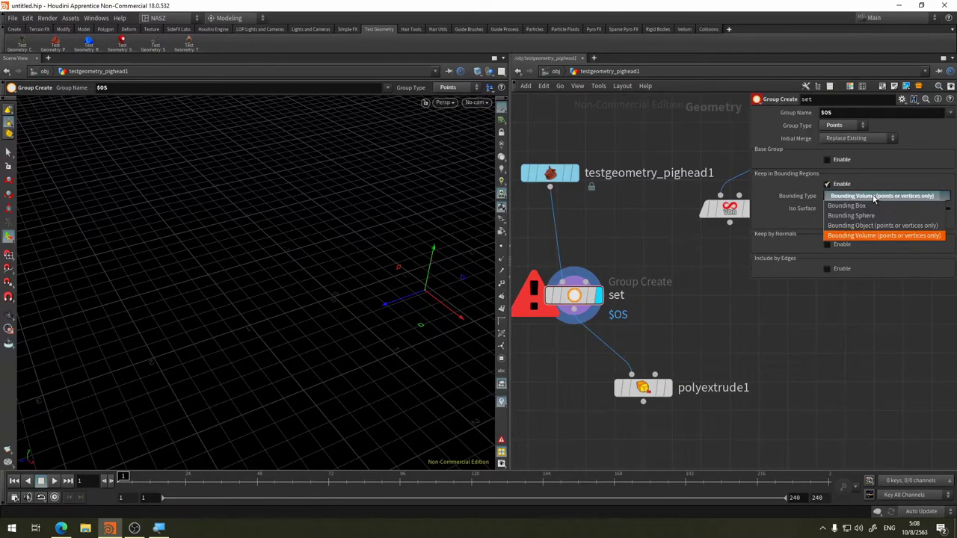
click(827, 186)
click(827, 184)
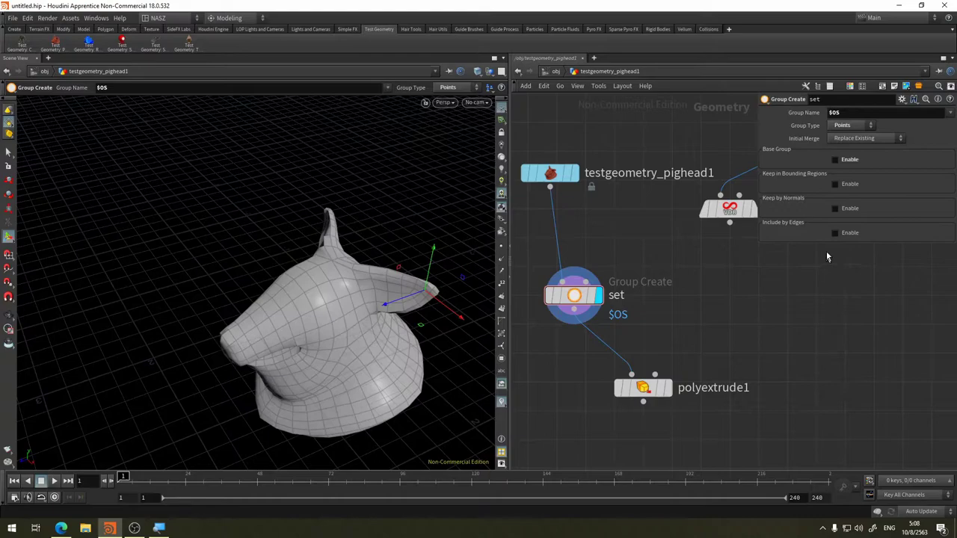
- Enable Keep by Normals on set and narrow the Spread Angle to about 41
key(h)
click(836, 208)
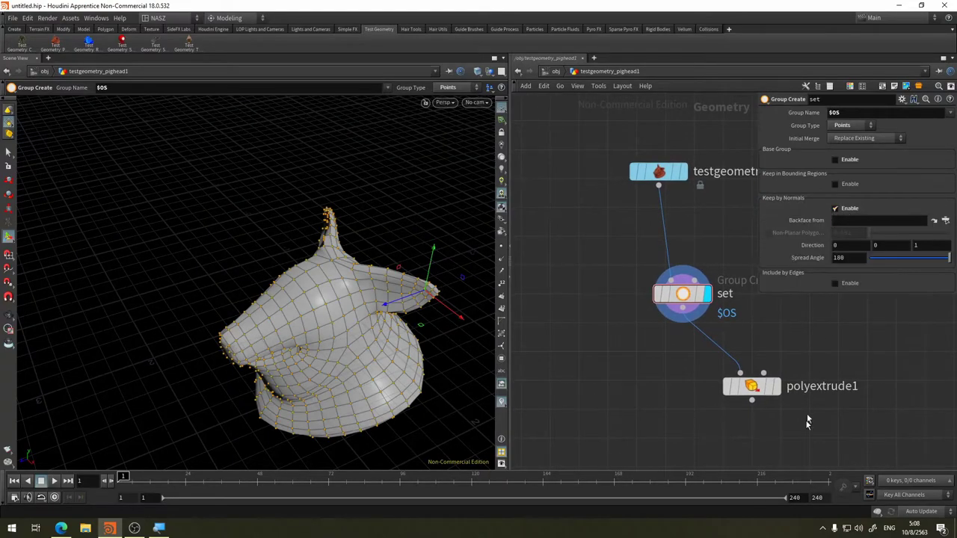
drag(751, 388, 675, 428)
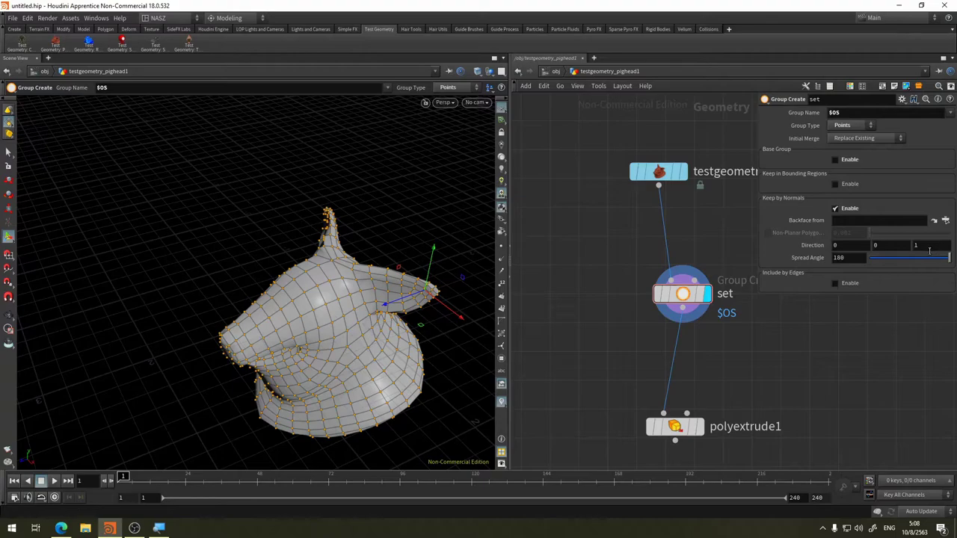
drag(949, 257, 955, 255)
drag(948, 257, 887, 271)
key(Escape)
mouse_move(274, 346)
mouse_down()
mouse_move(359, 317)
mouse_move(320, 293)
mouse_move(352, 284)
mouse_up()
key(Return)
- Switch the set group's Group Type to Primitives
click(851, 125)
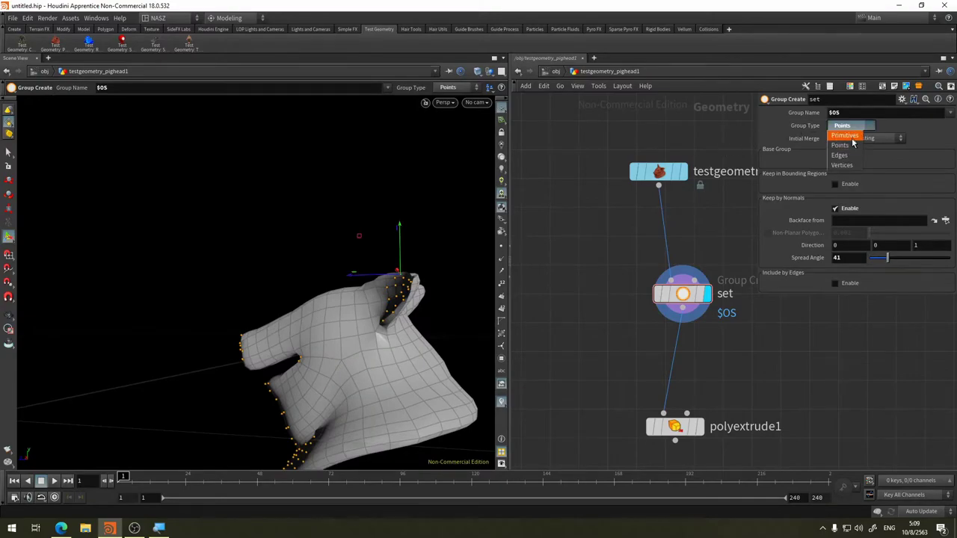
click(851, 138)
key(Escape)
mouse_move(353, 239)
mouse_down()
mouse_move(325, 274)
mouse_move(446, 288)
mouse_up()
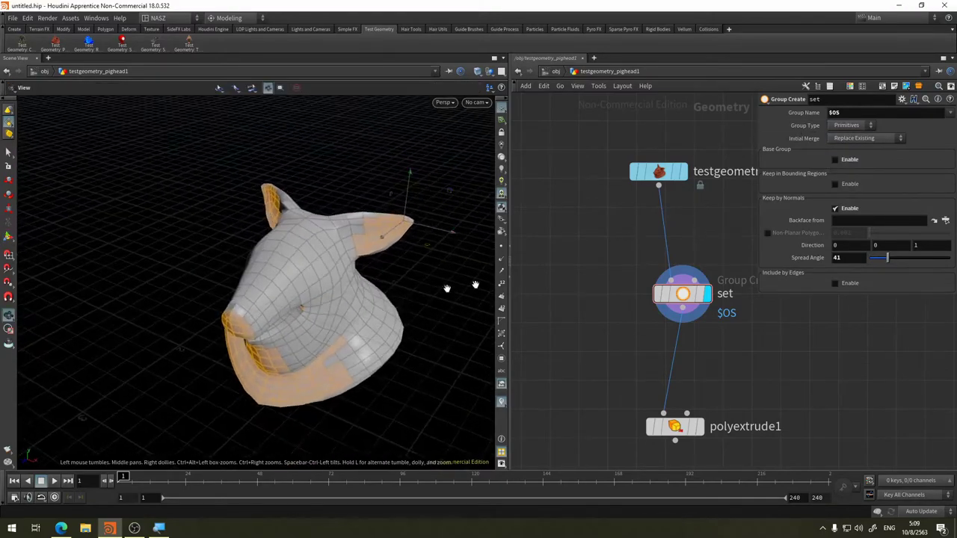
key(Return)
- Set the Keep by Normals direction to 1, 0, 0
drag(887, 271, 897, 261)
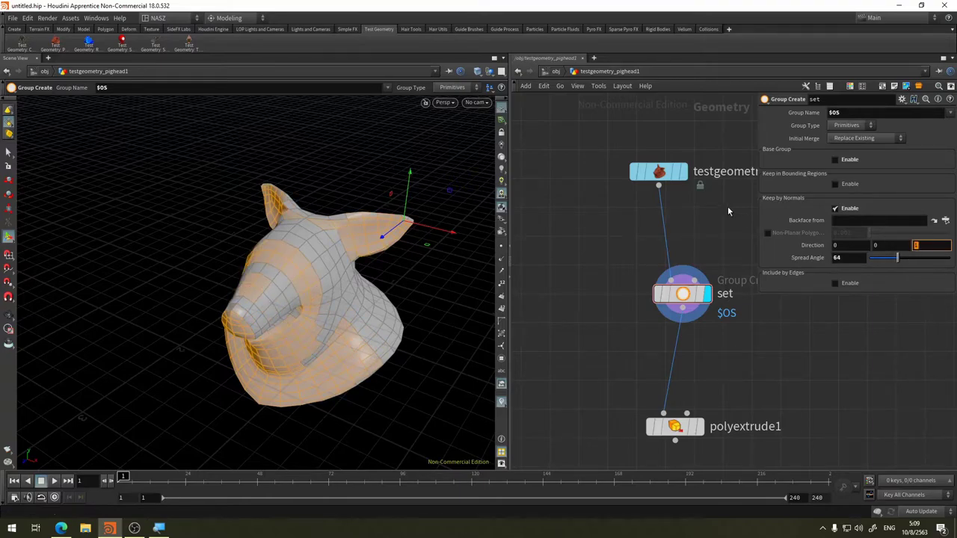
text(0)
key(shift+Tab)
key(shift+Tab)
text(1)
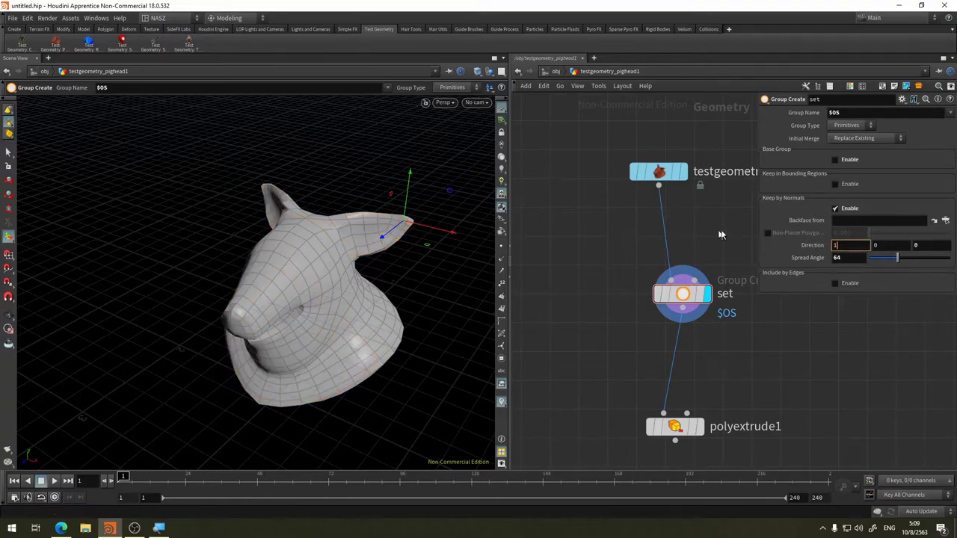
key(Return)
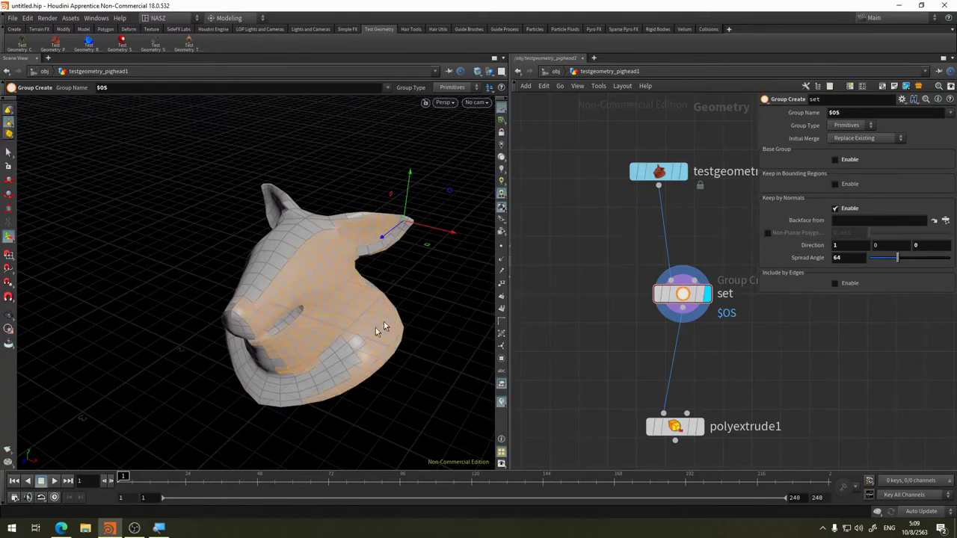
- Widen the Spread Angle to 180 and exit the group tool
alt+drag(381, 328, 426, 329)
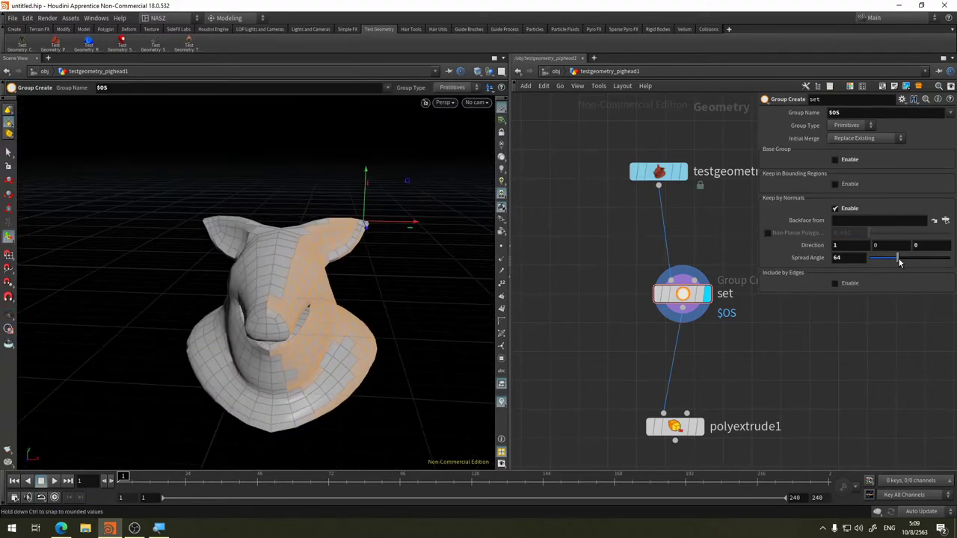
mouse_move(900, 262)
mouse_down()
mouse_move(917, 256)
mouse_move(886, 260)
mouse_move(935, 256)
mouse_move(931, 245)
mouse_up()
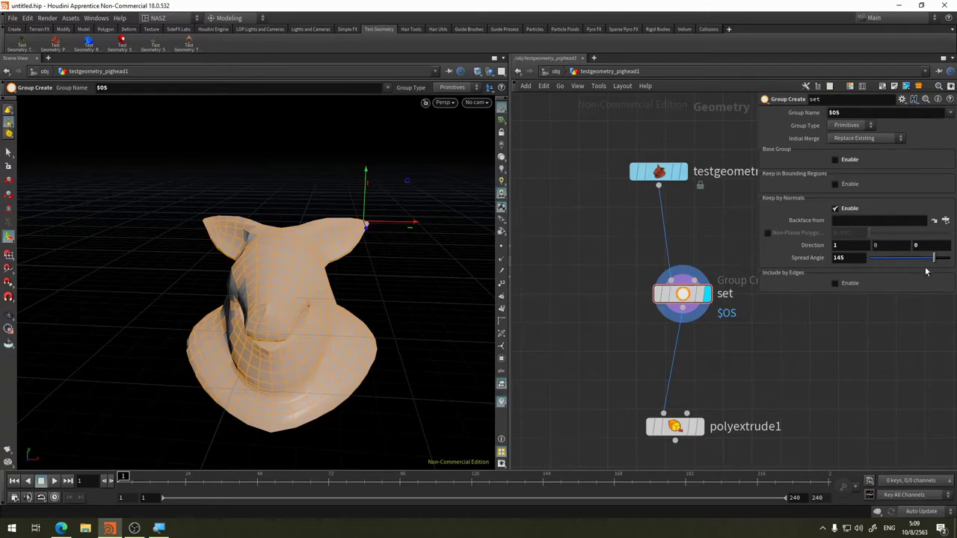
drag(934, 257, 950, 257)
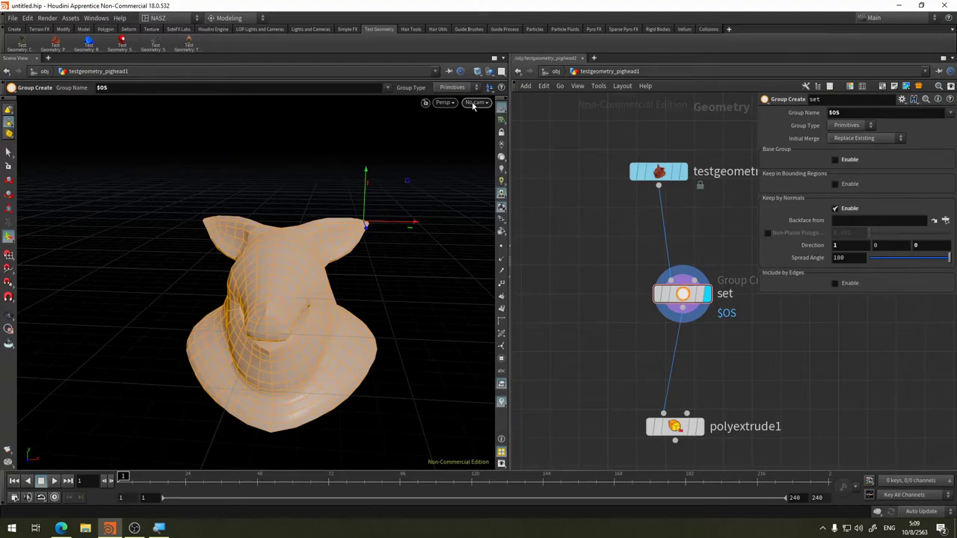
key(Escape)
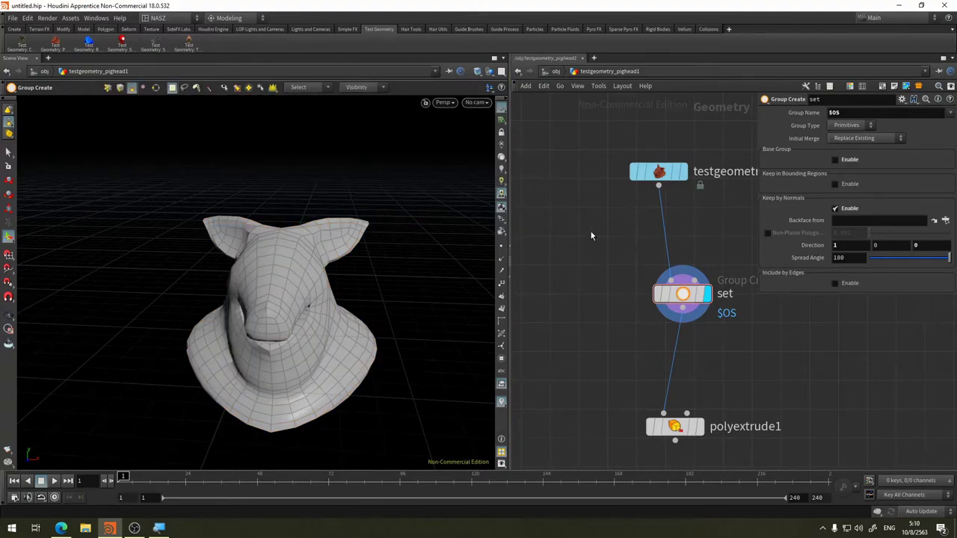
- At /obj, add a Camera node cam1 and set the viewport to look through cam1
key(Tab)
text(ca)
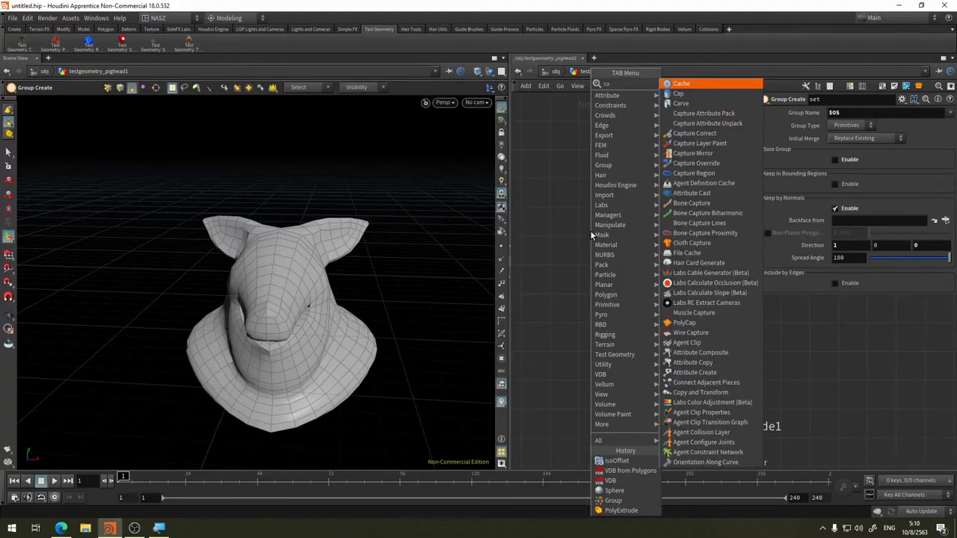
key(Escape)
key(u)
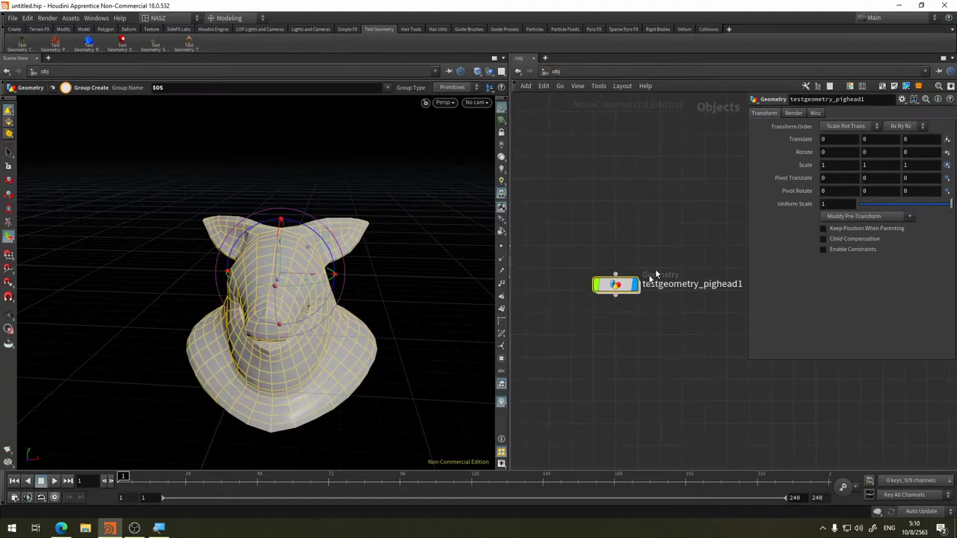
key(Tab)
text(cam)
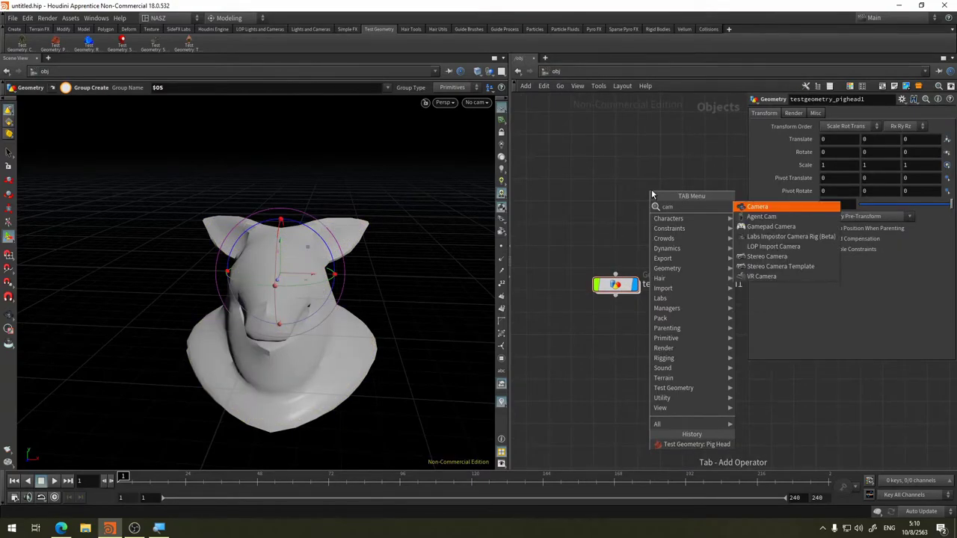
text(era)
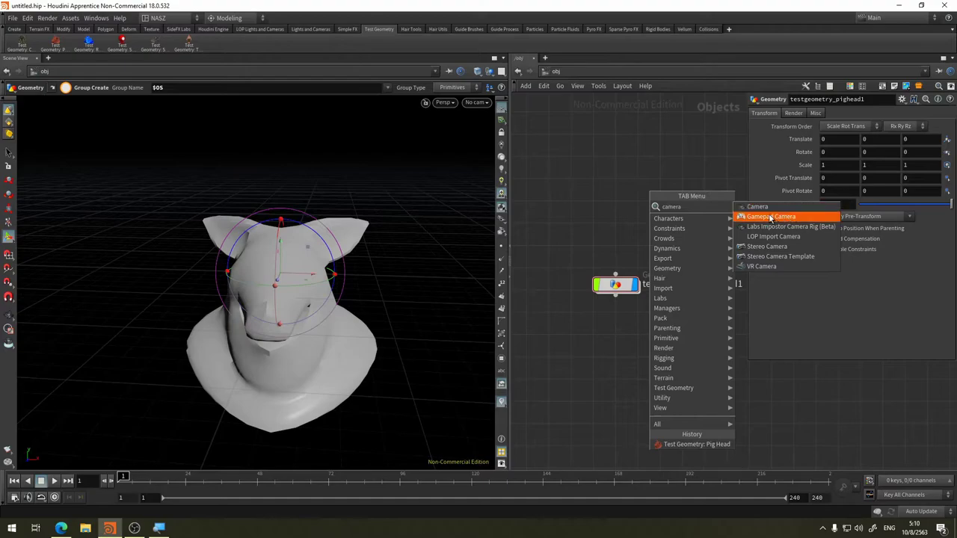
key(Return)
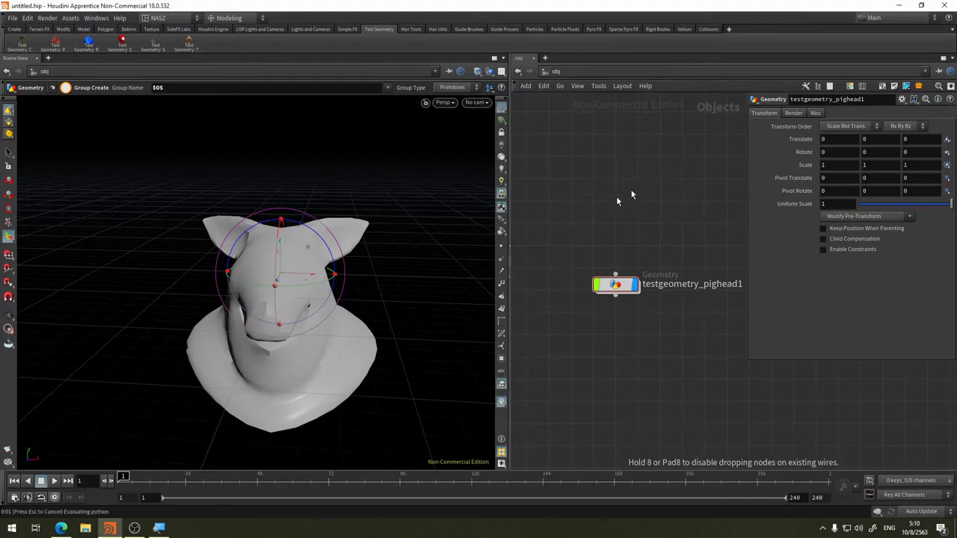
click(571, 189)
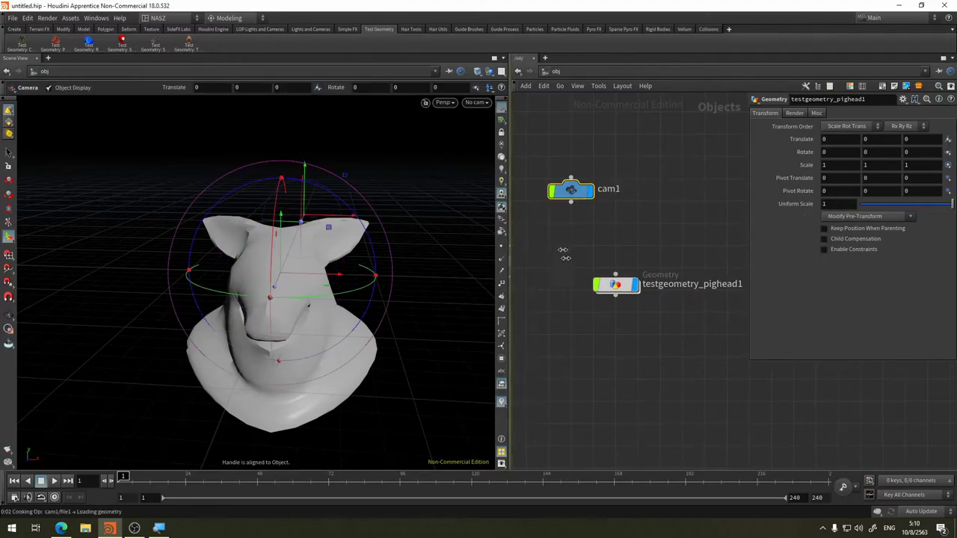
click(478, 102)
click(494, 152)
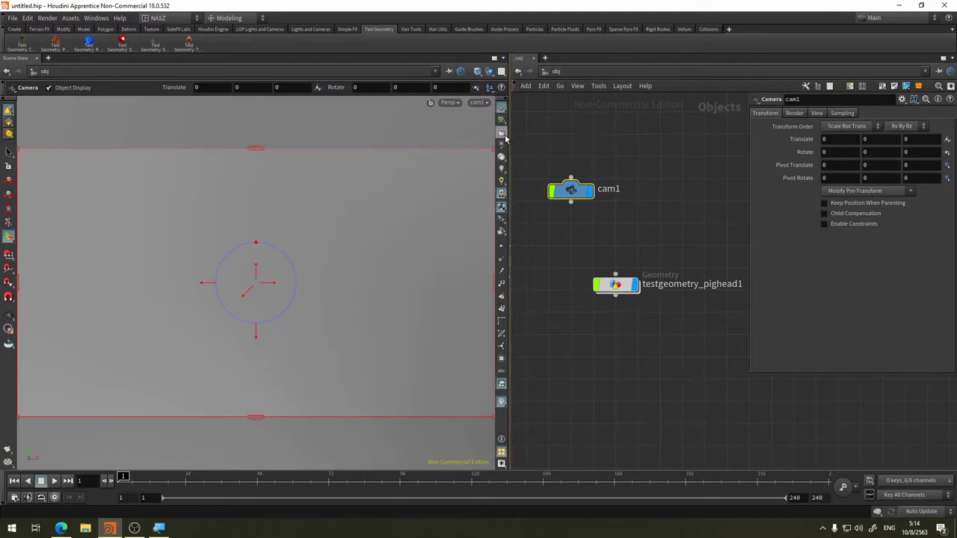
- Tumble, zoom and pan the cam1 view around the pig head
click(501, 132)
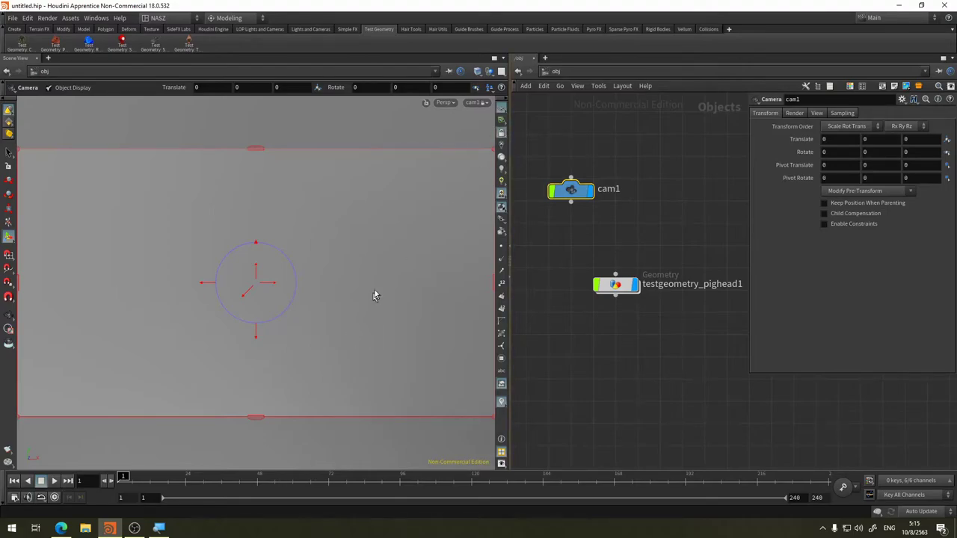
key(Escape)
drag(410, 229, 389, 241)
scroll(385, 250, down, 1)
scroll(384, 250, down, 1)
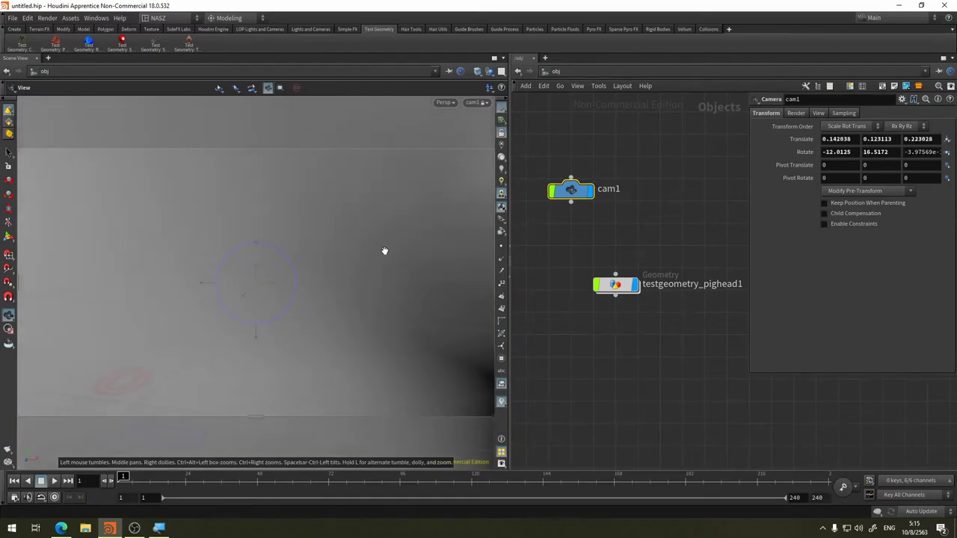
scroll(384, 251, down, 1)
scroll(384, 251, down, 2)
scroll(385, 250, down, 2)
scroll(385, 250, down, 1)
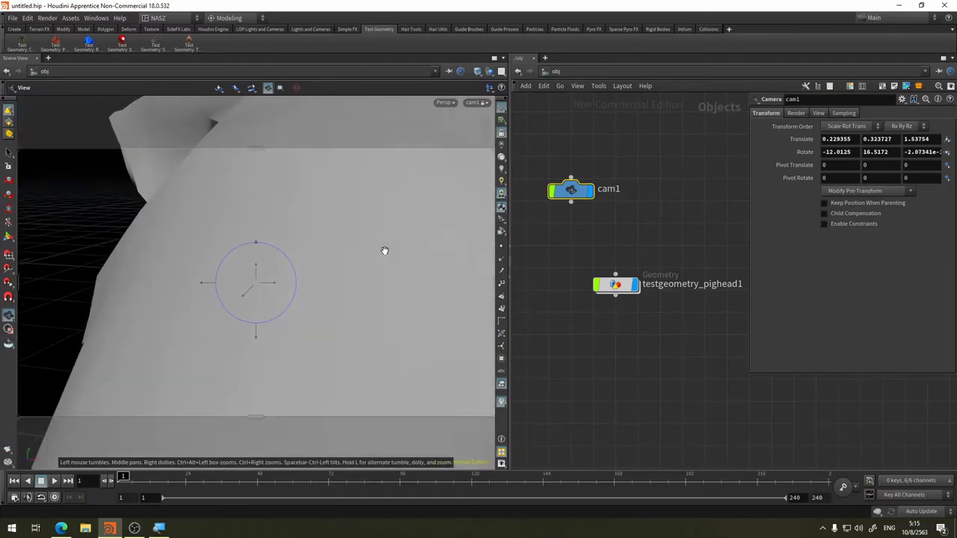
scroll(384, 251, down, 2)
scroll(384, 250, down, 2)
drag(376, 317, 318, 265)
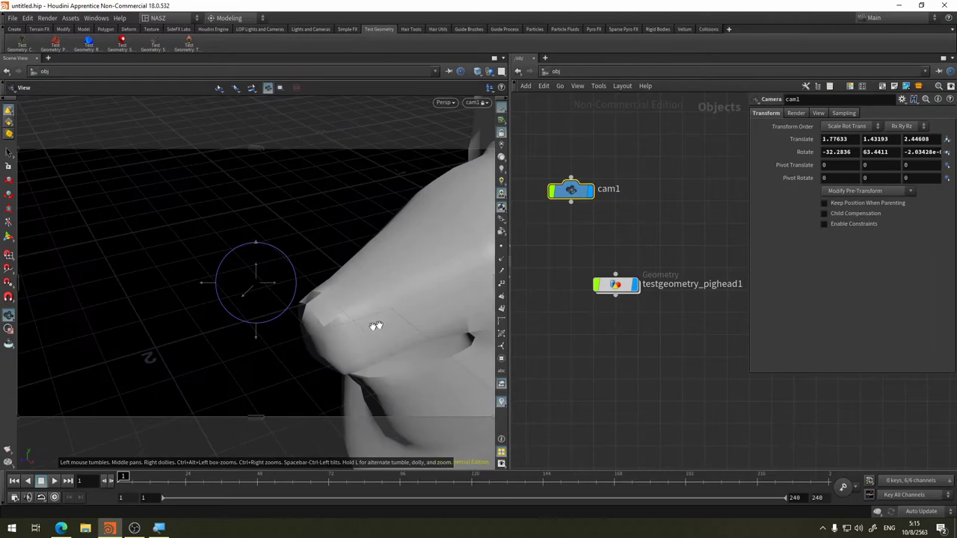
middle_drag(318, 266, 332, 284)
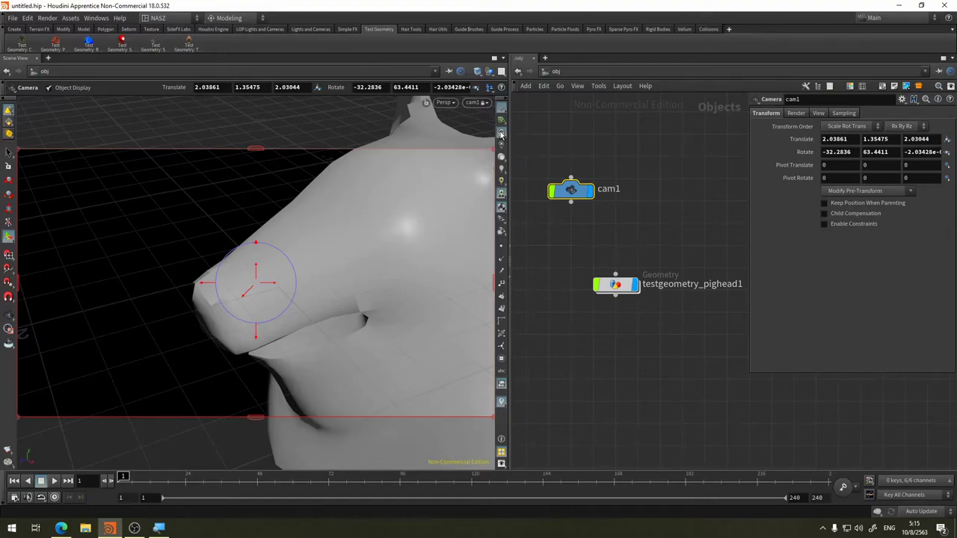
- Leave the cam1 view and dive into testgeometry_pighead1 to show set's parameters
click(479, 102)
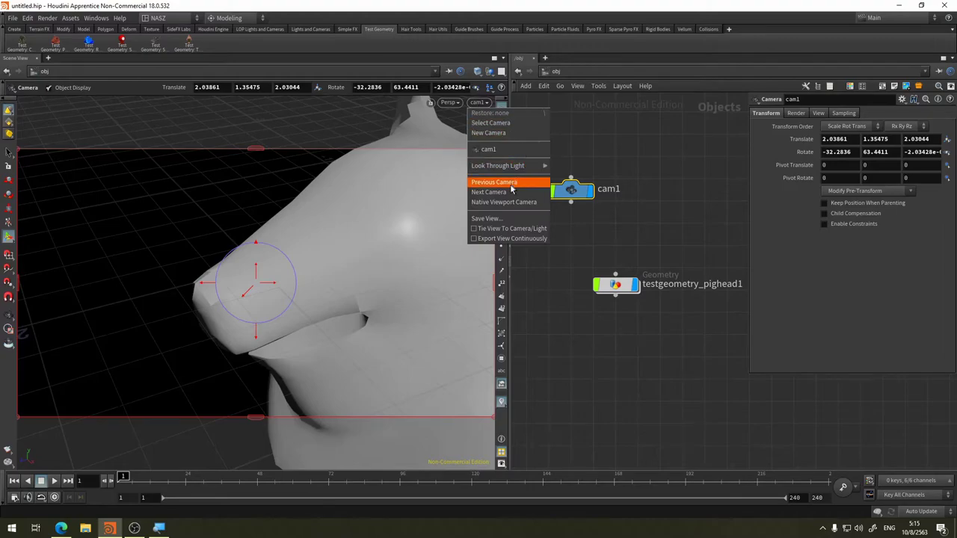
key(Escape)
mouse_move(424, 122)
mouse_down()
mouse_move(361, 176)
mouse_move(547, 193)
mouse_move(621, 291)
mouse_up()
double_click(622, 288)
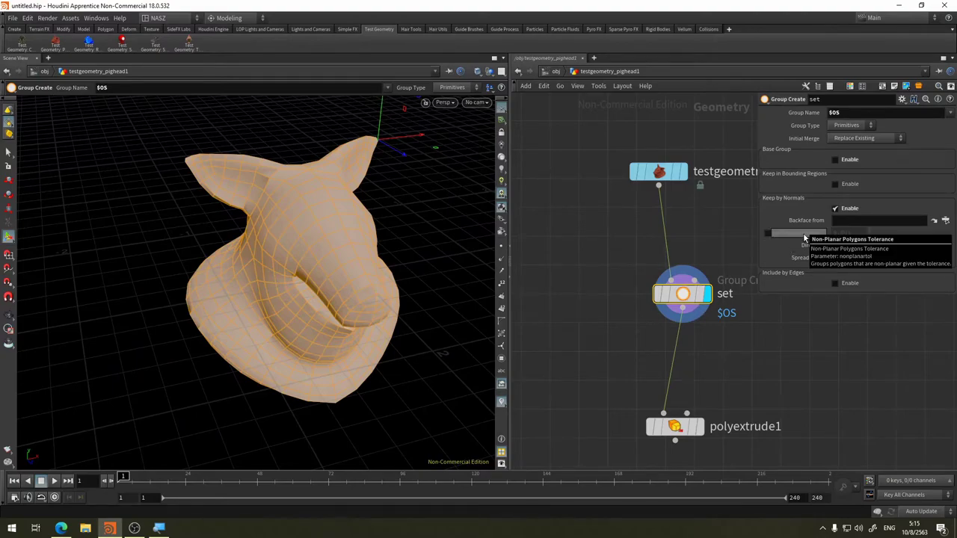
- Set Backface from to /obj/cam1 so only faces pointing toward the camera are grouped
click(947, 221)
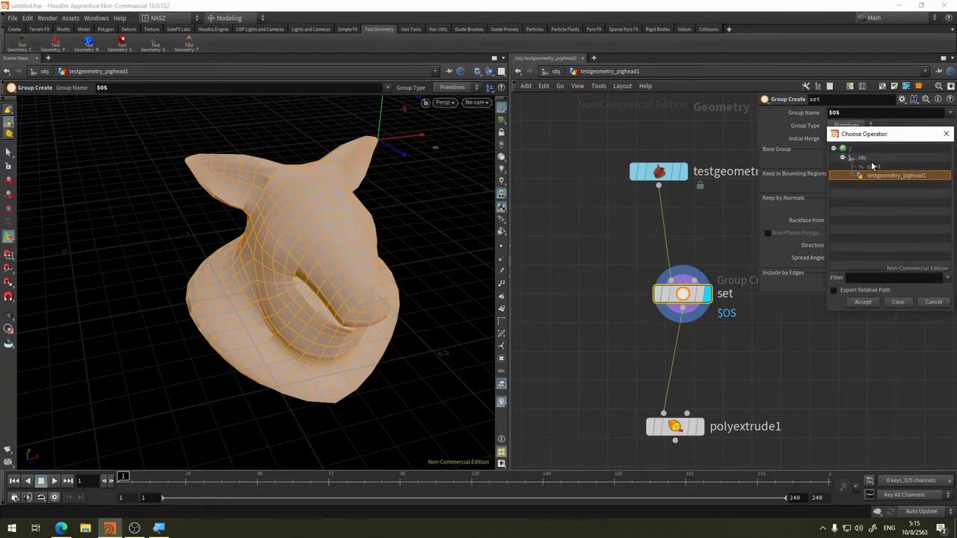
click(872, 168)
click(863, 302)
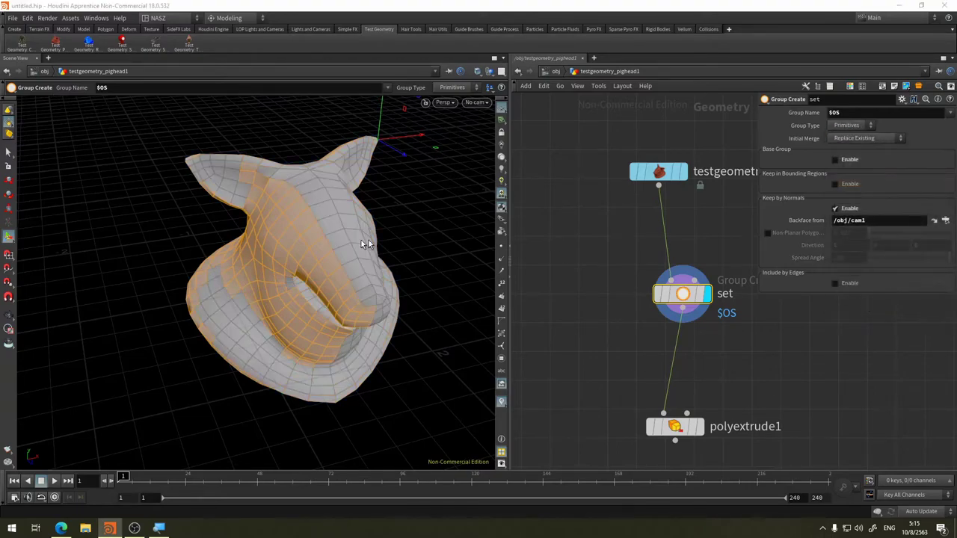
key(Escape)
mouse_move(325, 216)
mouse_down()
mouse_move(349, 244)
mouse_move(306, 211)
mouse_move(331, 199)
mouse_move(321, 217)
mouse_move(333, 213)
mouse_up()
key(Return)
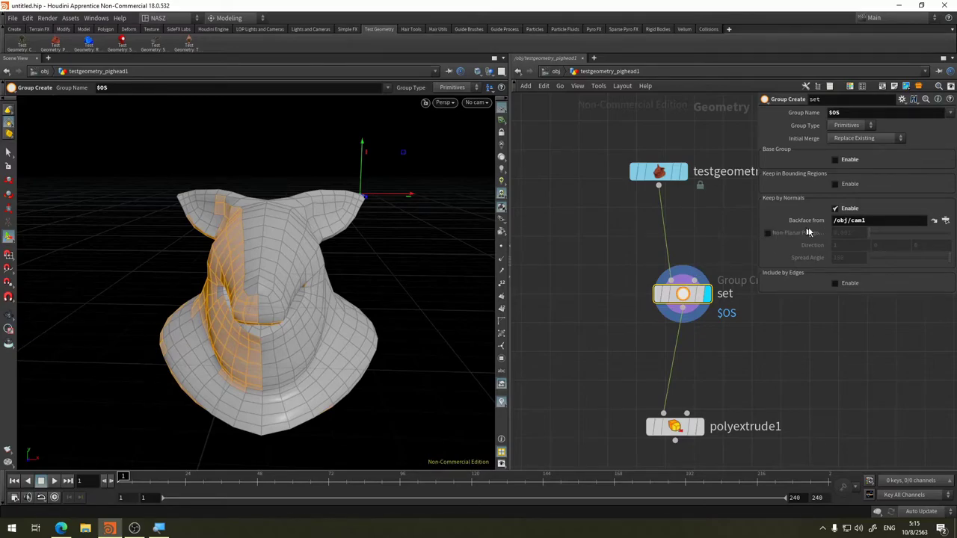
- Orbit and zoom around the pig head to inspect the camera-facing group
key(Escape)
mouse_move(407, 246)
mouse_down()
mouse_move(406, 218)
mouse_move(288, 238)
mouse_move(409, 210)
mouse_up()
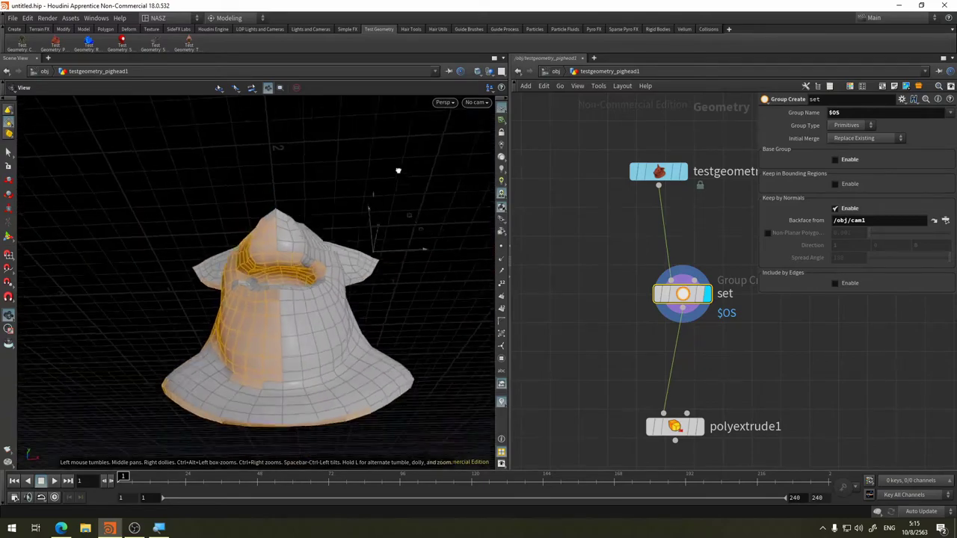
scroll(376, 255, down, 5)
scroll(375, 256, down, 4)
scroll(375, 255, down, 2)
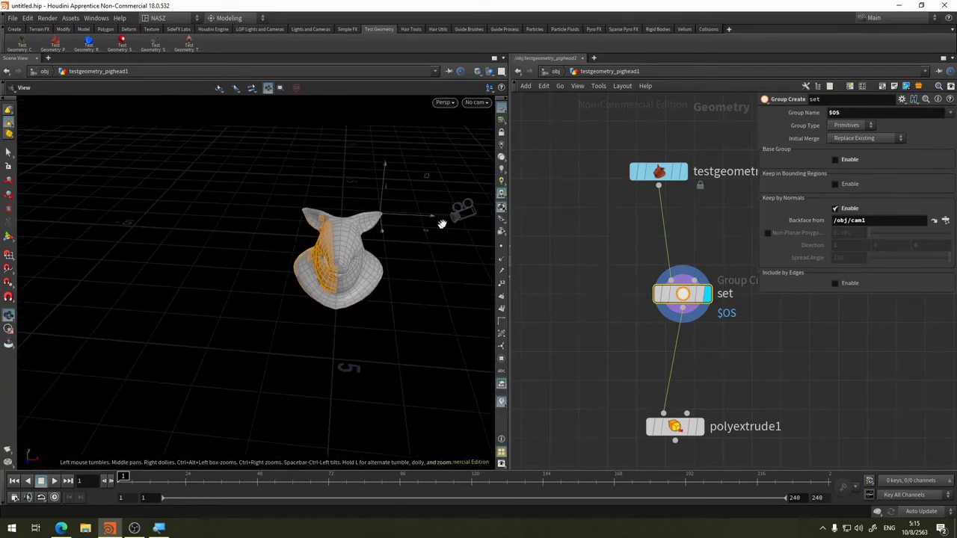
key(Return)
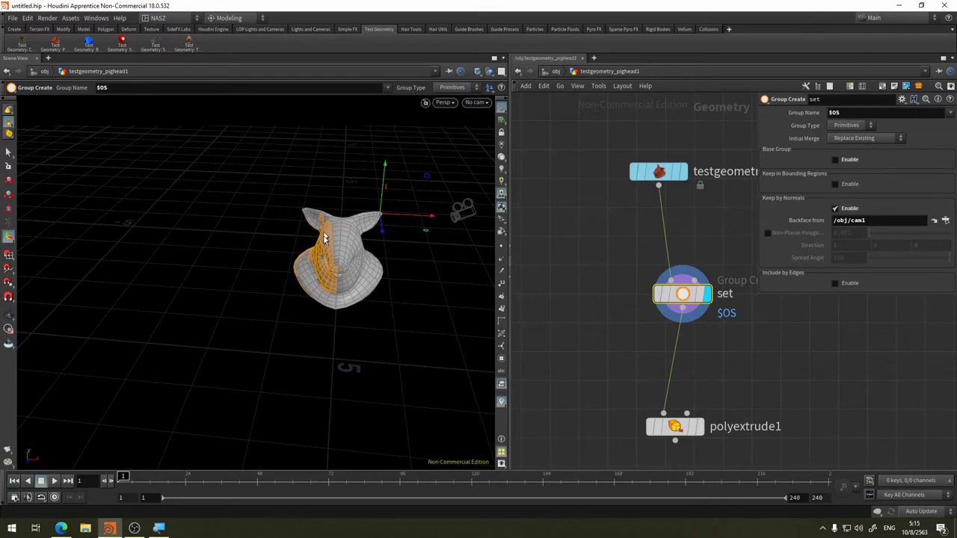
scroll(349, 254, up, 5)
scroll(349, 255, up, 5)
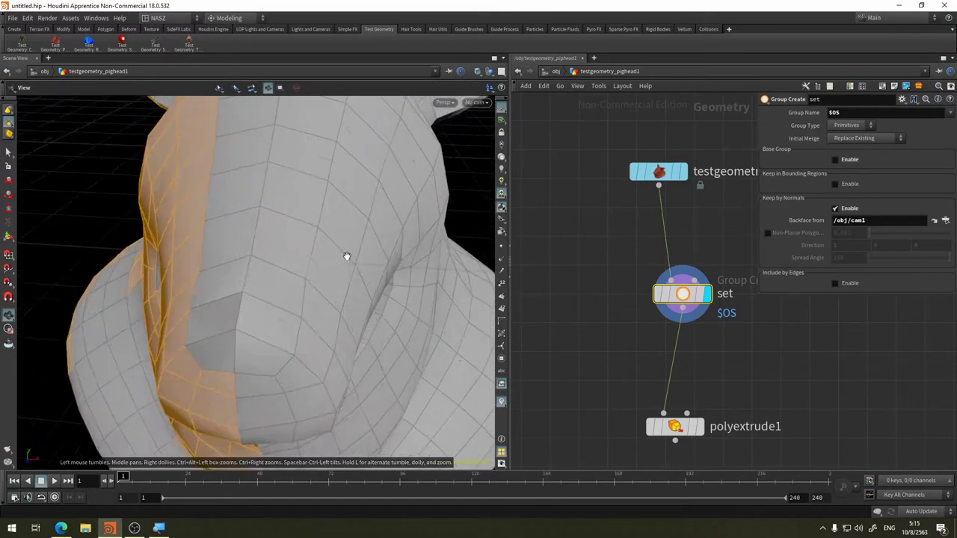
scroll(348, 256, up, 3)
key(Escape)
scroll(322, 304, down, 3)
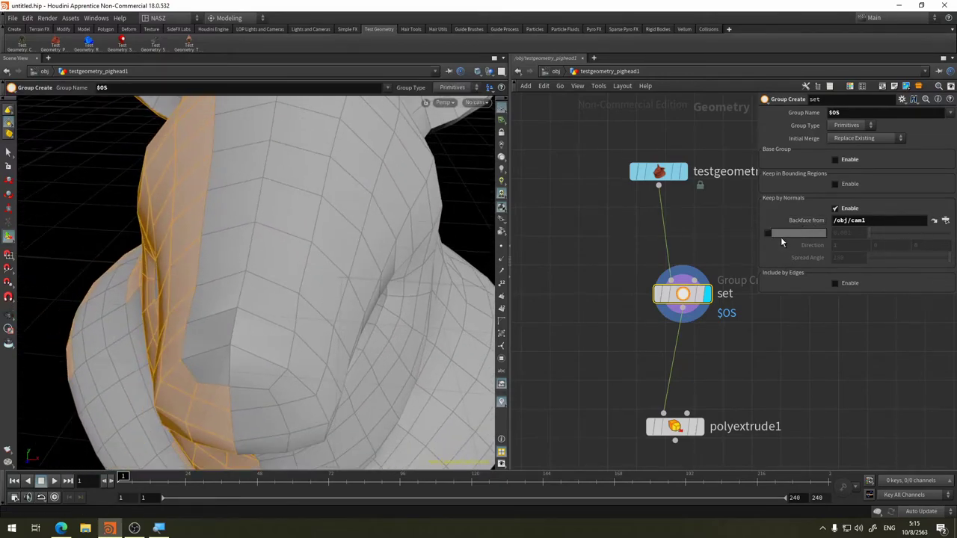
- Turn Non-Planar Polygons on with a tolerance of 0, then switch it back off
click(768, 233)
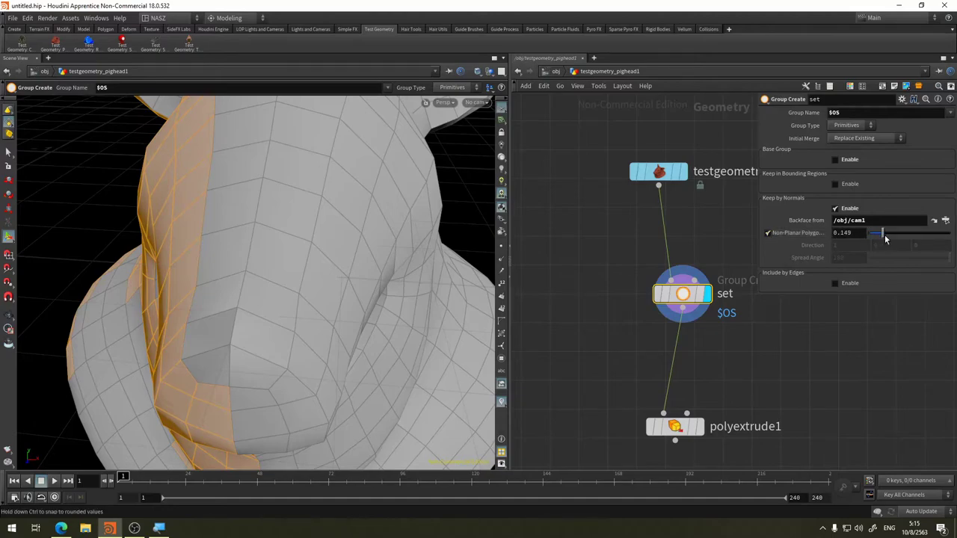
click(850, 233)
text(0)
click(767, 233)
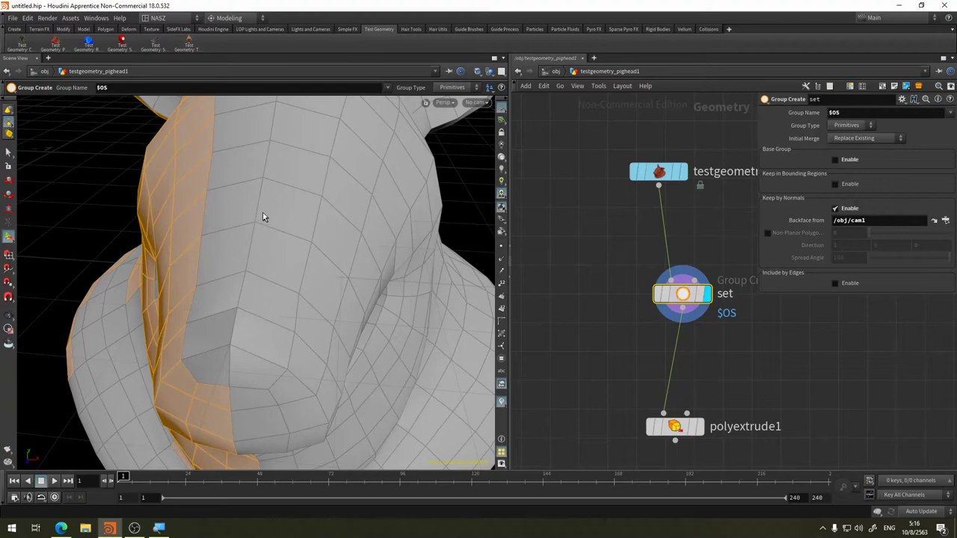
- Disable Keep by Normals so the set node has no group filters enabled
alt+drag(293, 210, 301, 197)
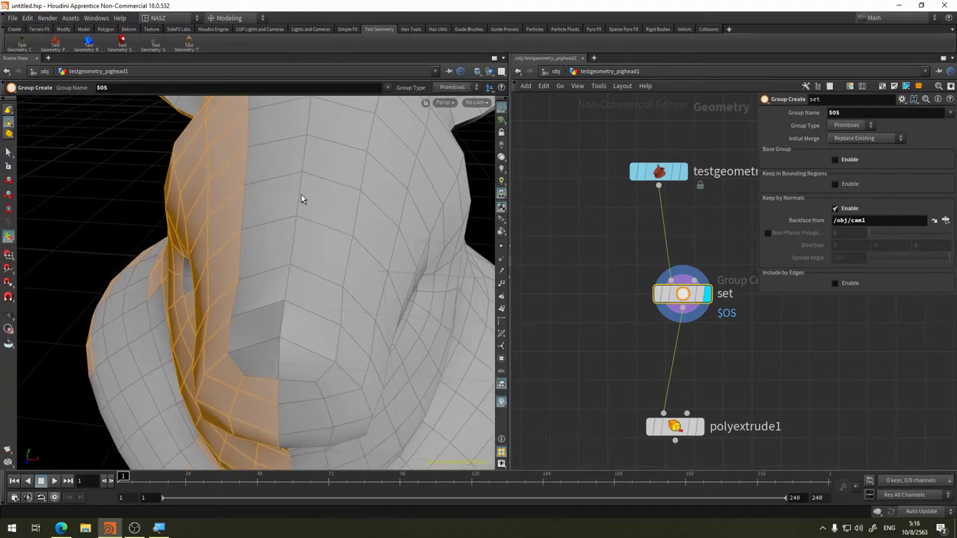
scroll(327, 209, down, 5)
scroll(327, 209, down, 5)
scroll(327, 209, down, 2)
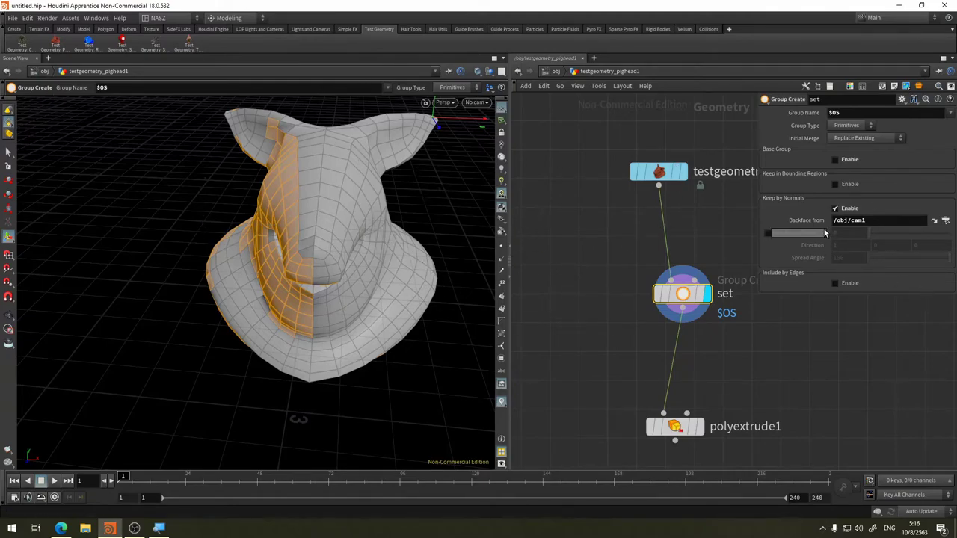
click(837, 209)
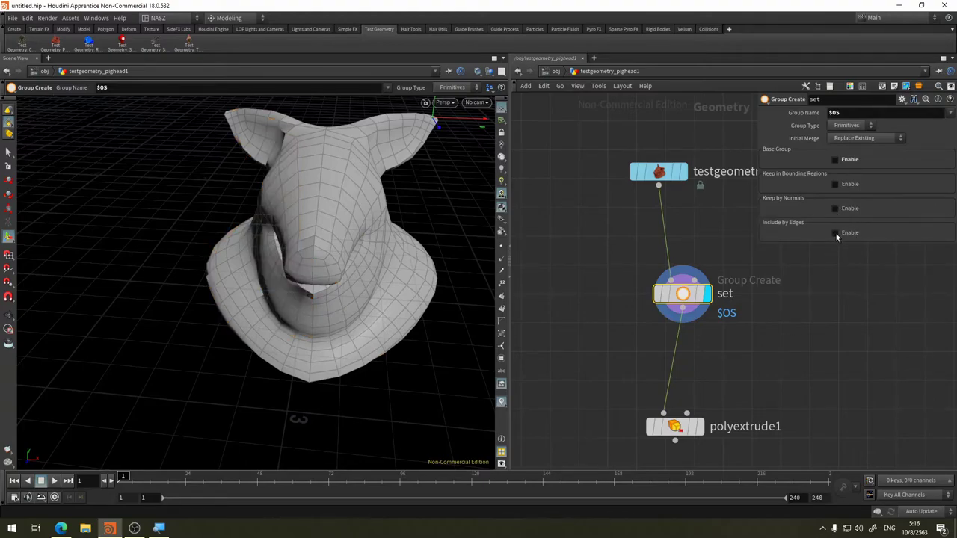
- Enable Include by Edges, set Group Type to Edges, and turn on Min and Max Edge Angle
click(836, 233)
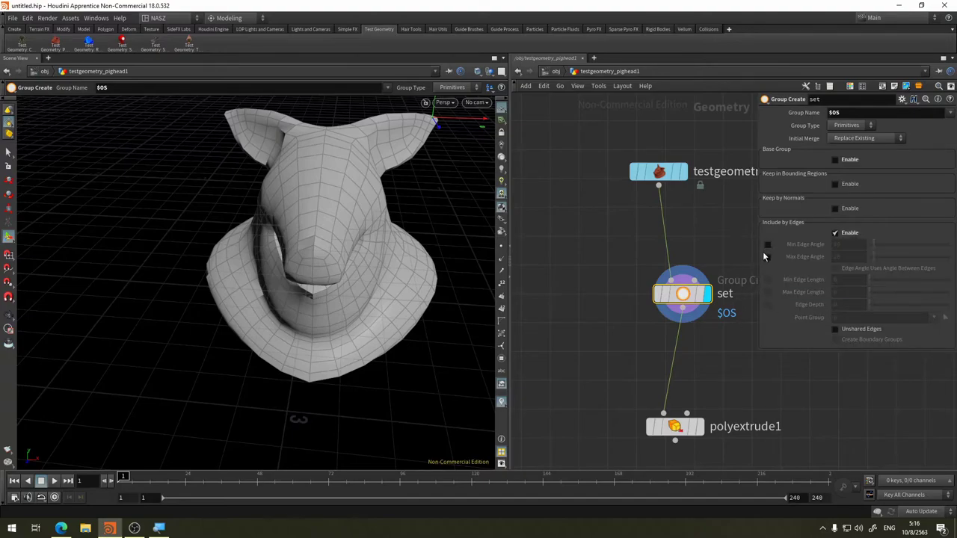
click(849, 127)
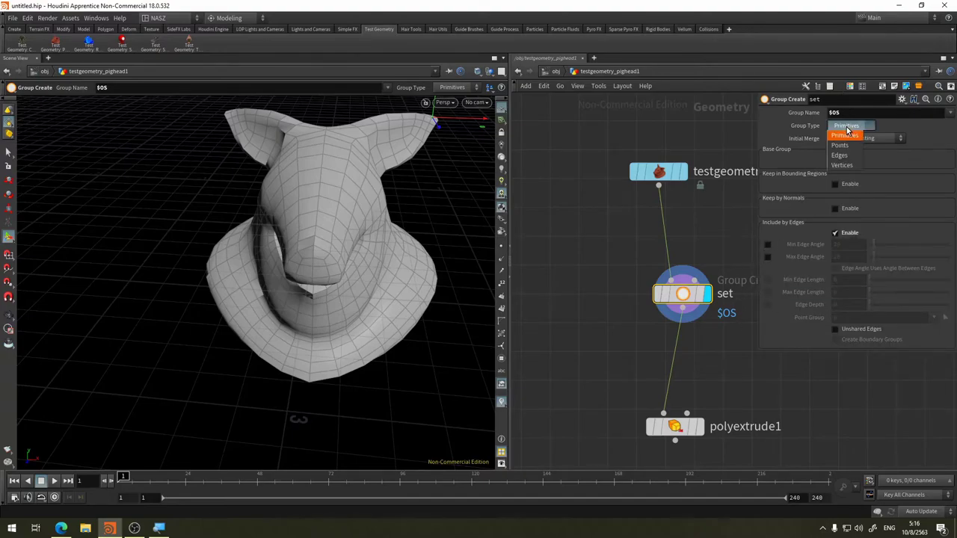
click(851, 160)
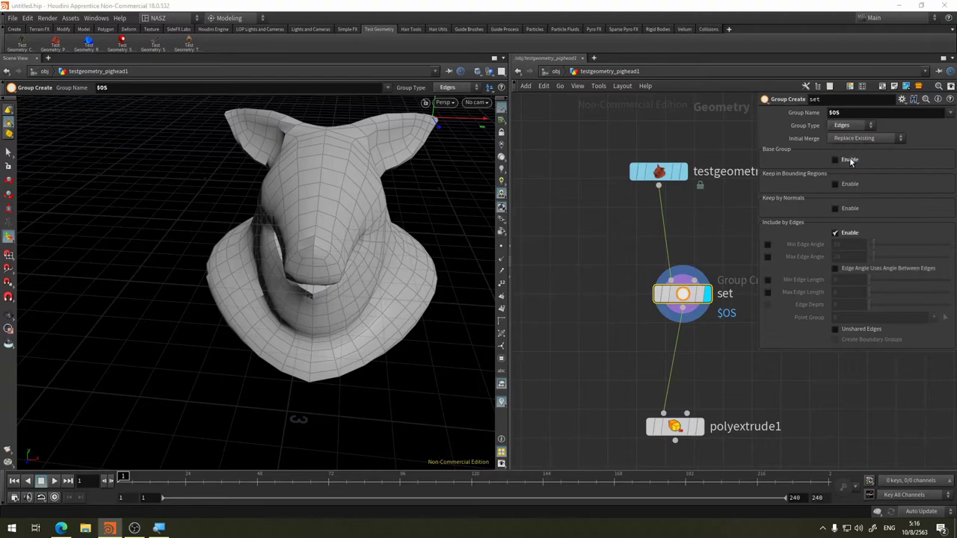
click(768, 246)
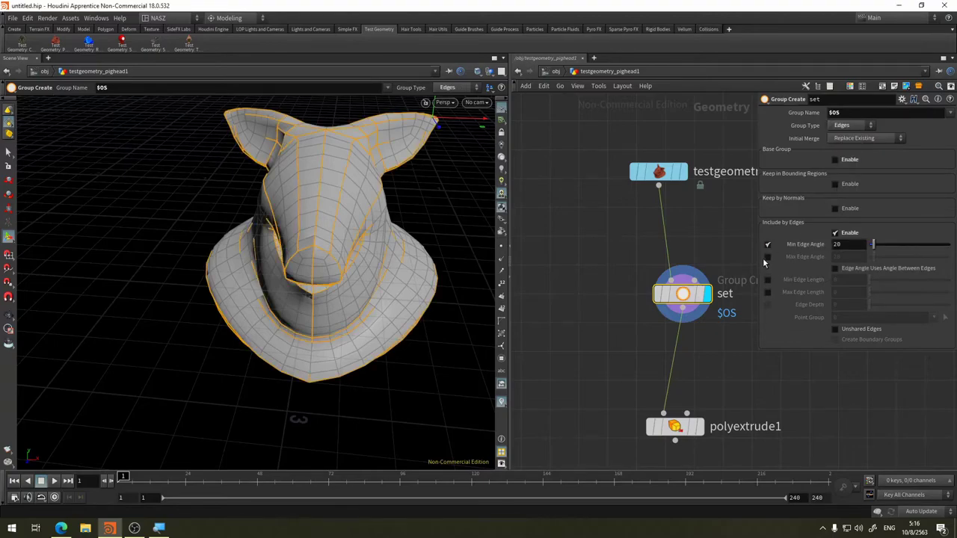
click(768, 257)
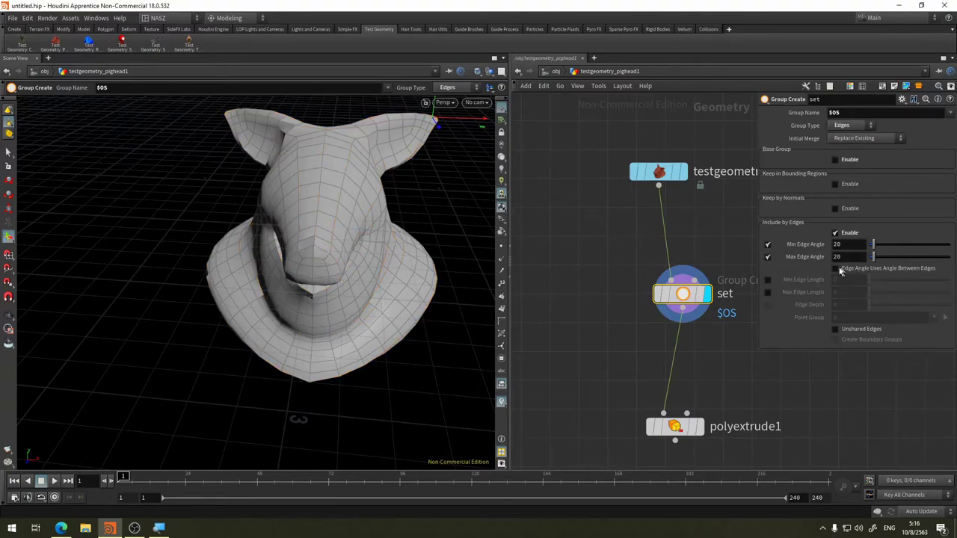
drag(873, 257, 907, 258)
- Tune the edge-angle range to 13–152 degrees while orbiting to check the grouped edges
key(Escape)
mouse_move(447, 199)
mouse_down()
mouse_move(346, 240)
mouse_move(269, 225)
mouse_move(382, 247)
mouse_up()
key(Return)
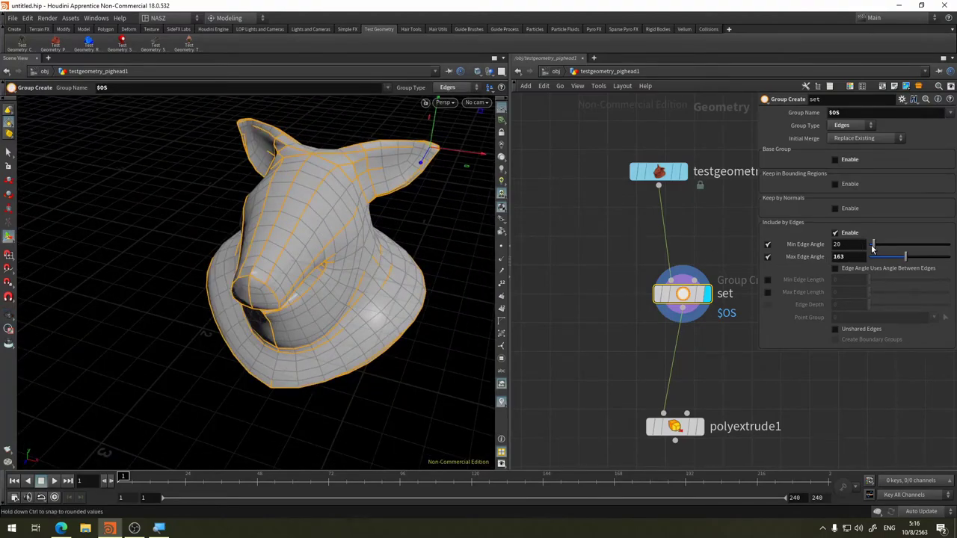
drag(873, 249, 878, 250)
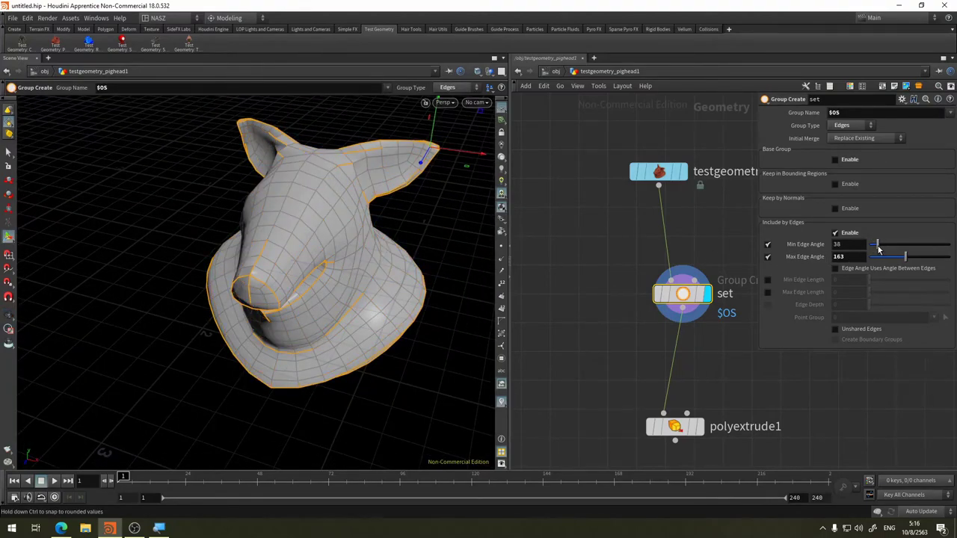
drag(419, 262, 314, 254)
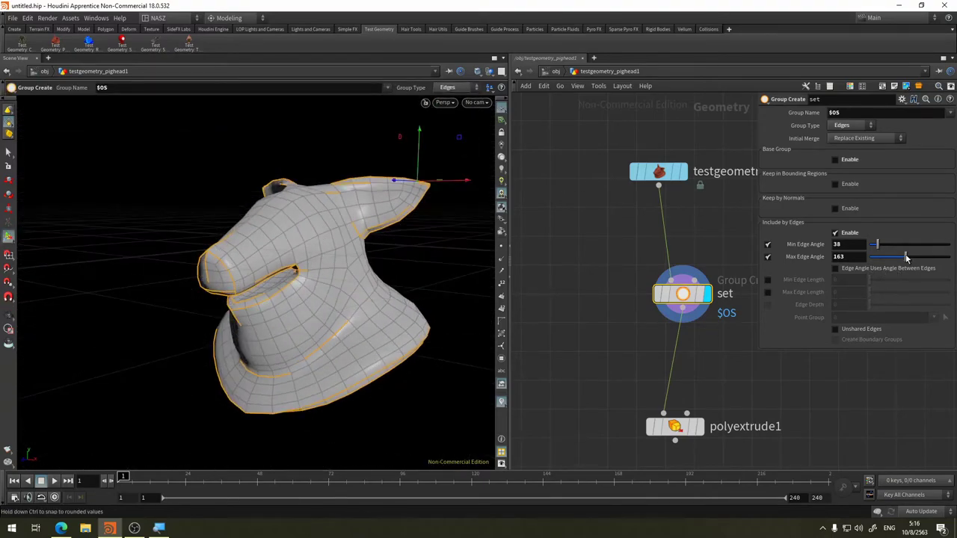
drag(397, 227, 334, 178)
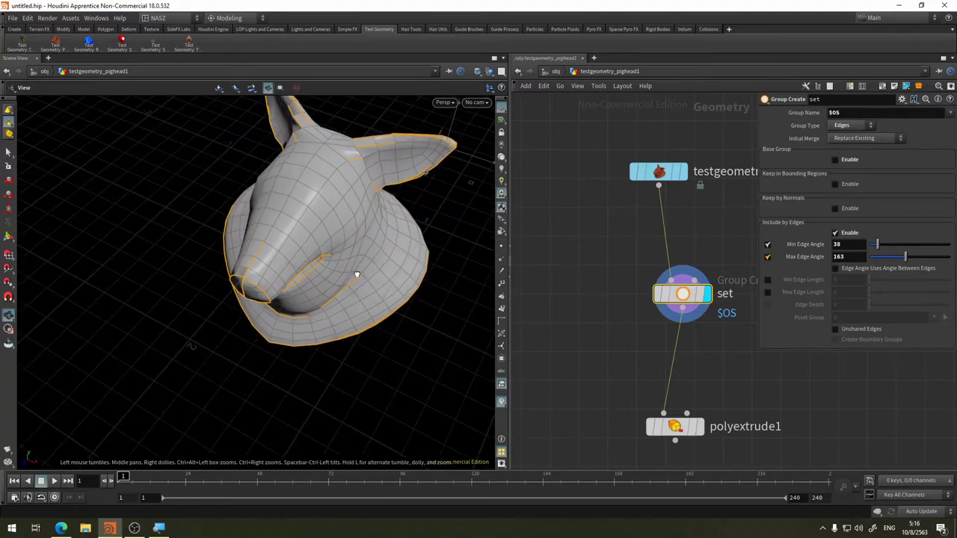
drag(901, 258, 879, 248)
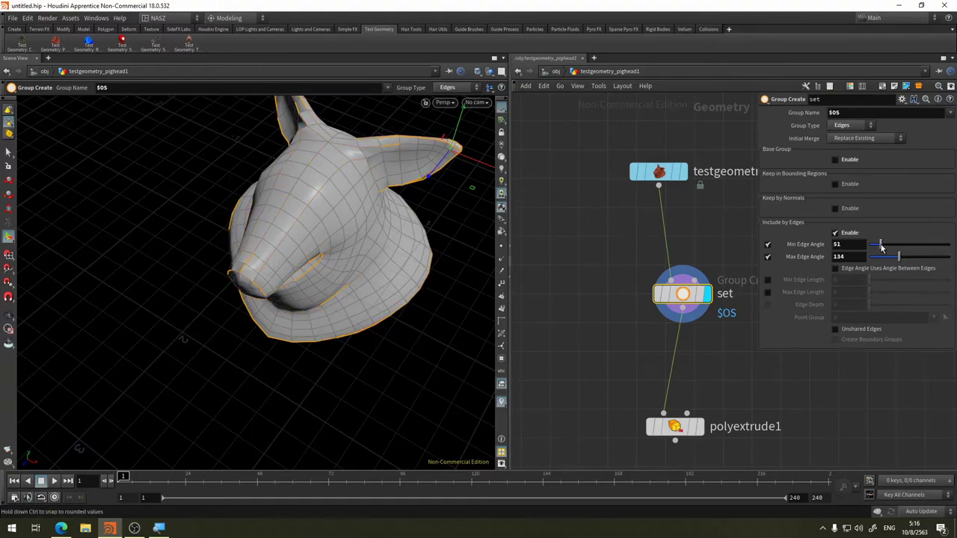
drag(879, 247, 873, 247)
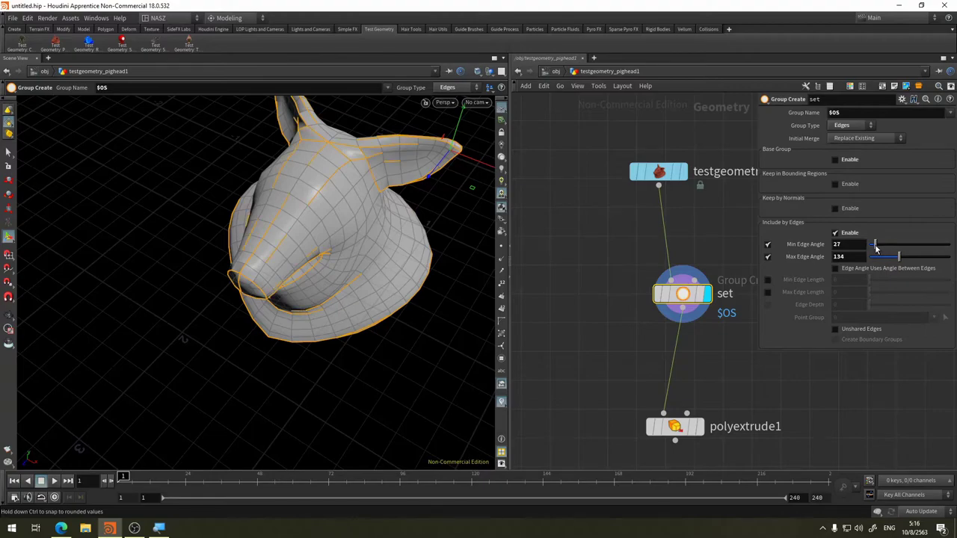
key(Escape)
drag(356, 222, 324, 254)
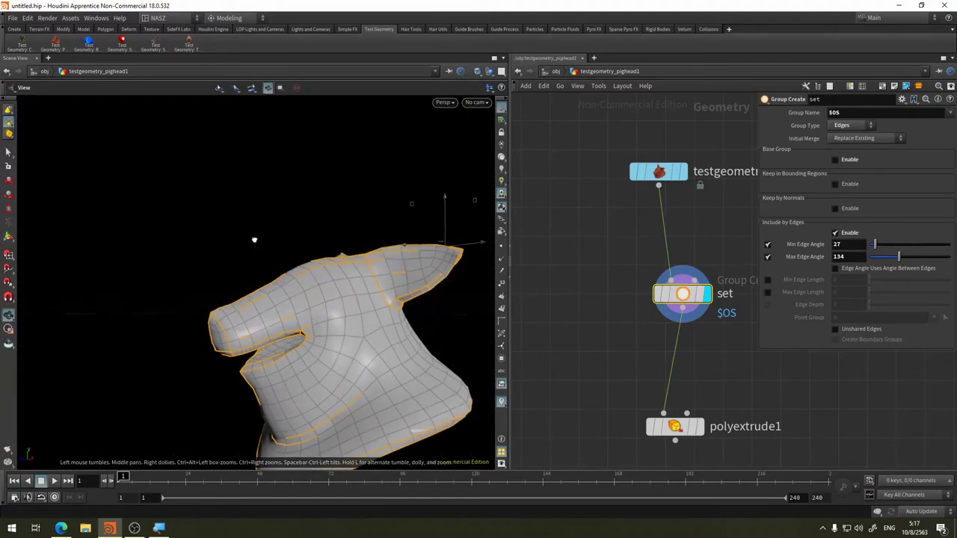
key(Return)
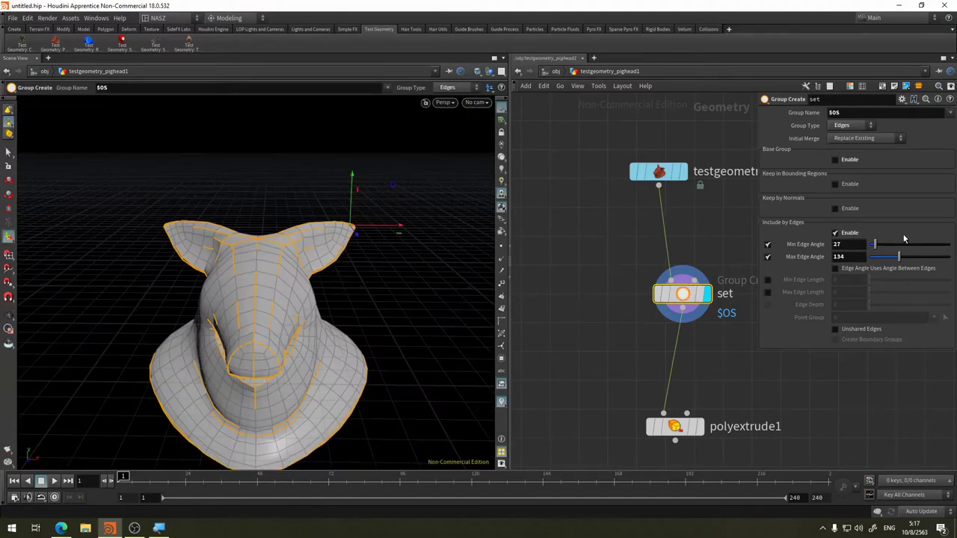
drag(899, 256, 881, 247)
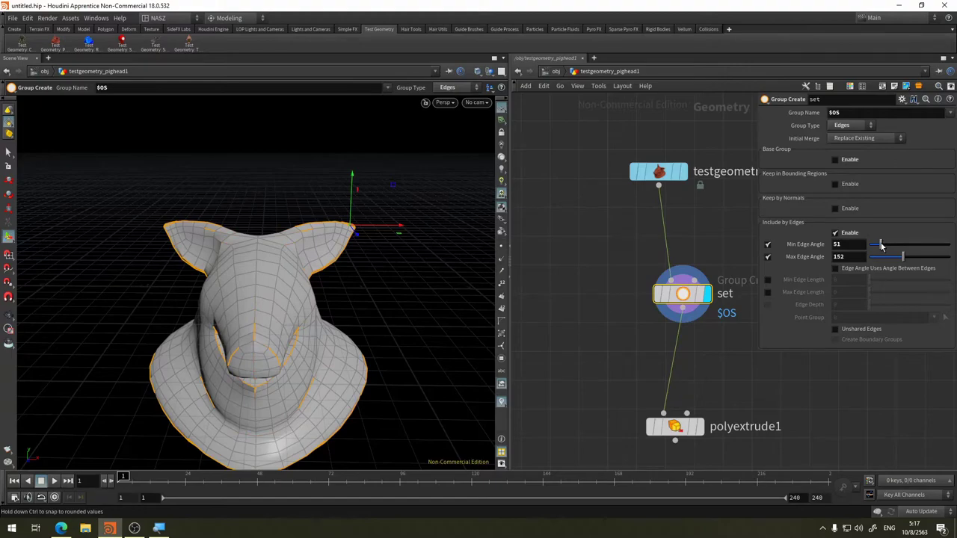
alt+drag(387, 284, 209, 333)
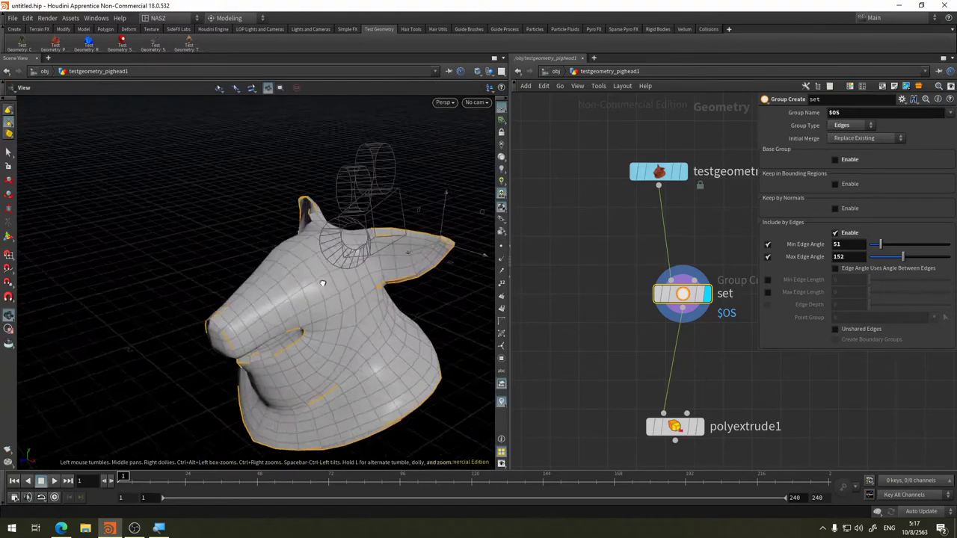
drag(890, 246, 872, 247)
- Switch the set node's Group Type back to Primitives
click(848, 127)
click(852, 136)
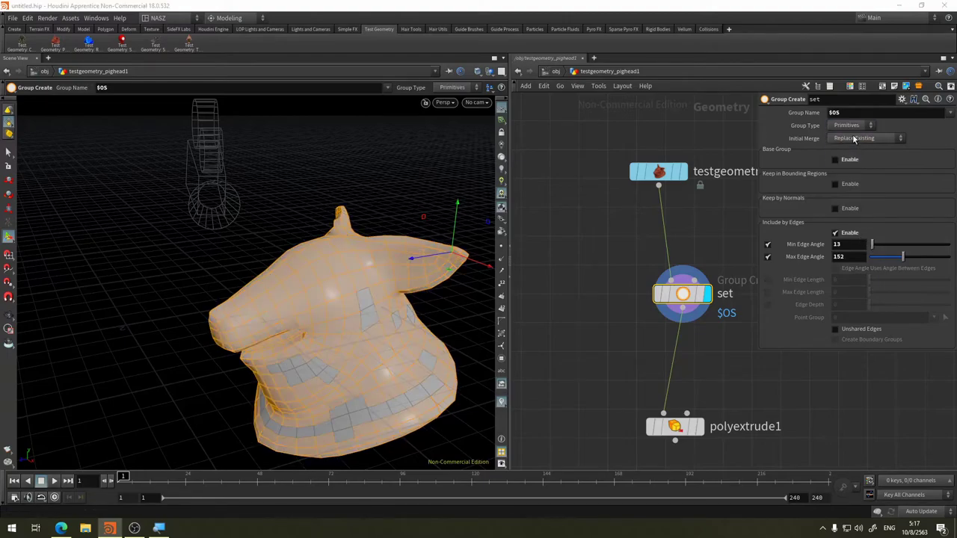
drag(415, 239, 353, 252)
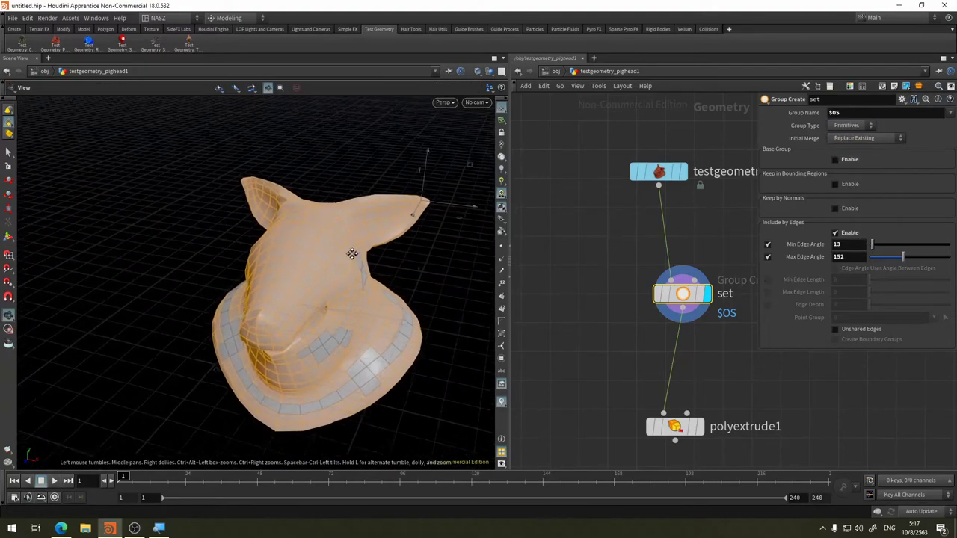
- Try several edge-angle ranges, ending at 154–177, then disable Include by Edges
drag(879, 247, 892, 245)
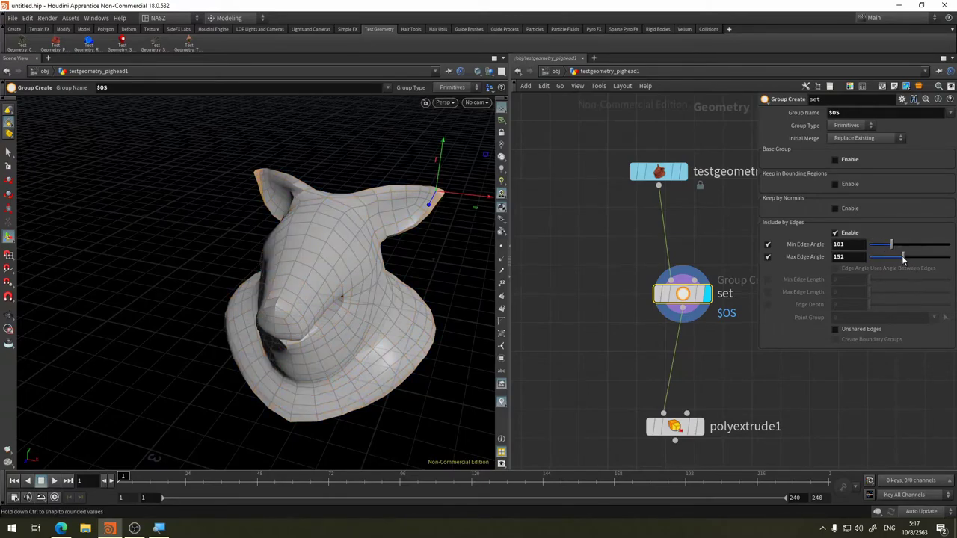
mouse_move(903, 256)
mouse_down()
mouse_move(873, 252)
mouse_move(901, 247)
mouse_up()
mouse_move(898, 249)
mouse_down()
mouse_move(869, 250)
mouse_move(903, 245)
mouse_up()
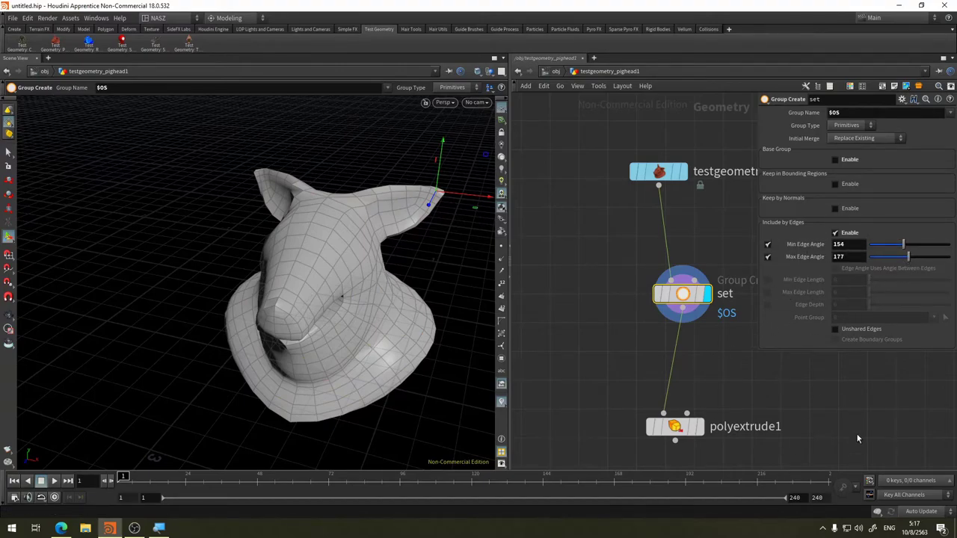
click(836, 233)
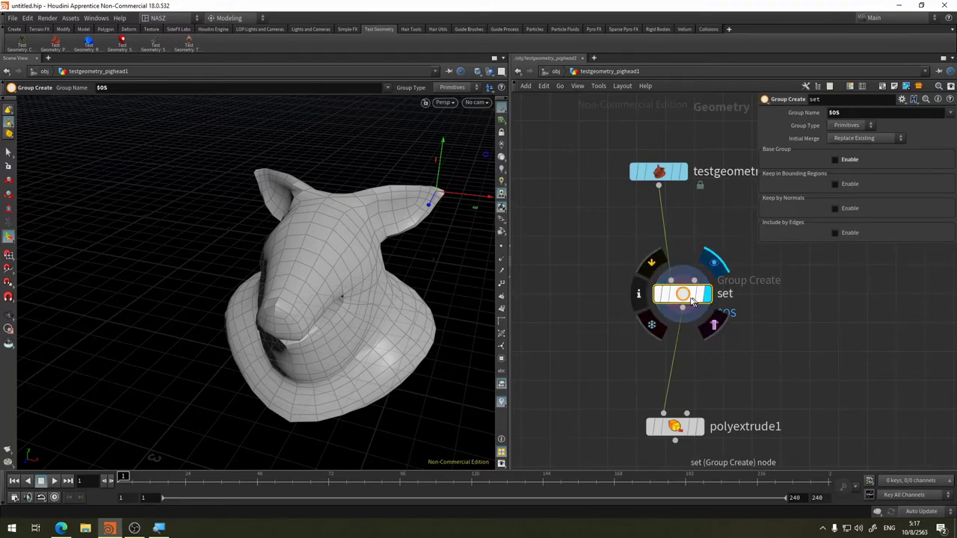
- Pull the set node off the wire and insert a Group by Range node before polyextrude1
drag(688, 297, 555, 267)
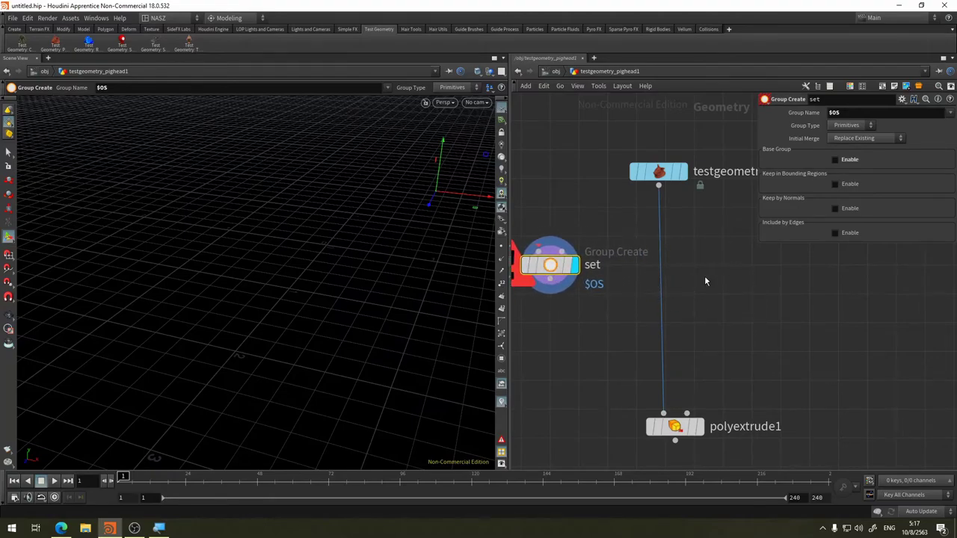
key(Tab)
text(gr)
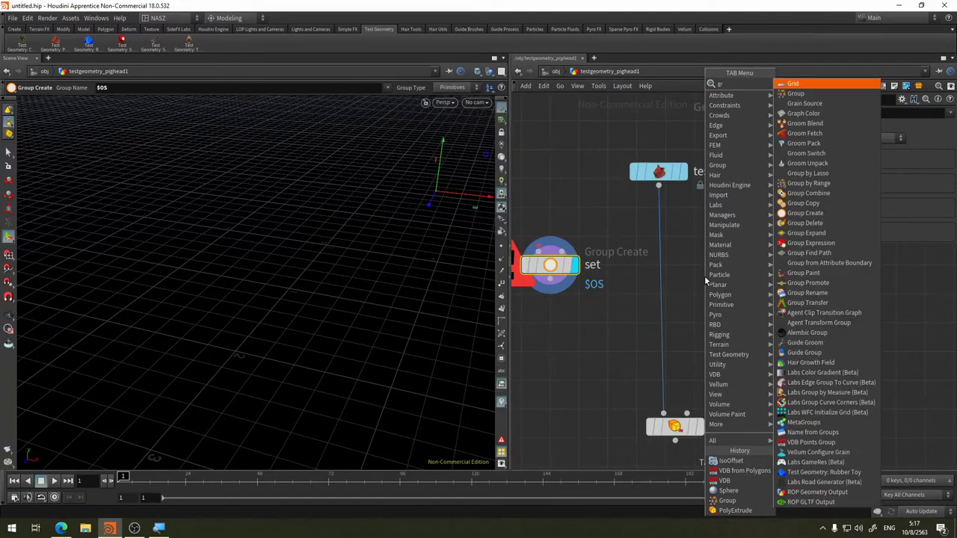
text(oup)
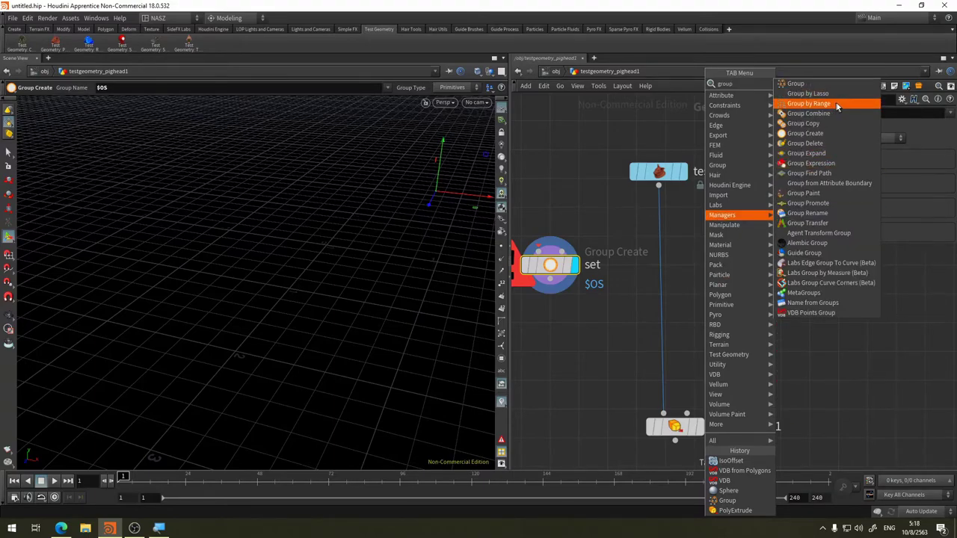
click(831, 110)
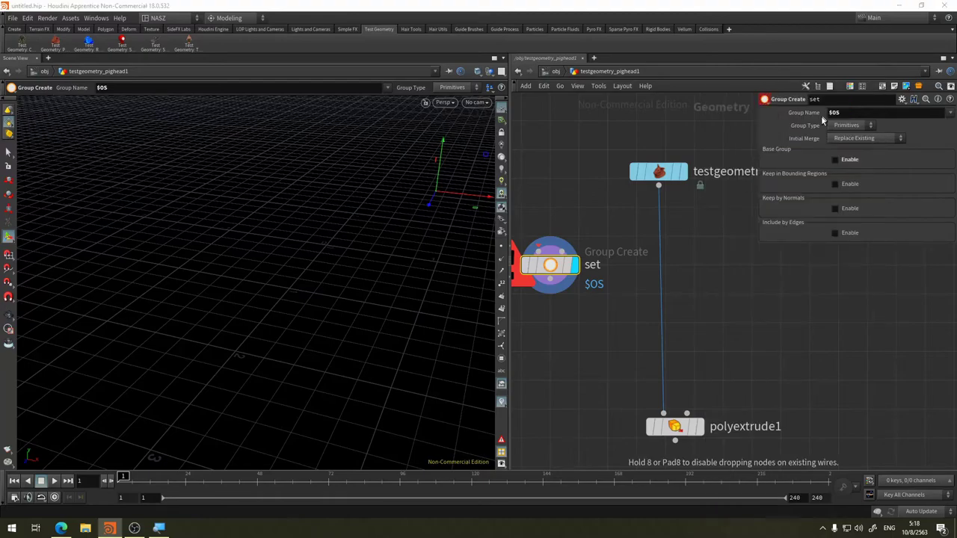
click(658, 294)
drag(670, 297, 670, 298)
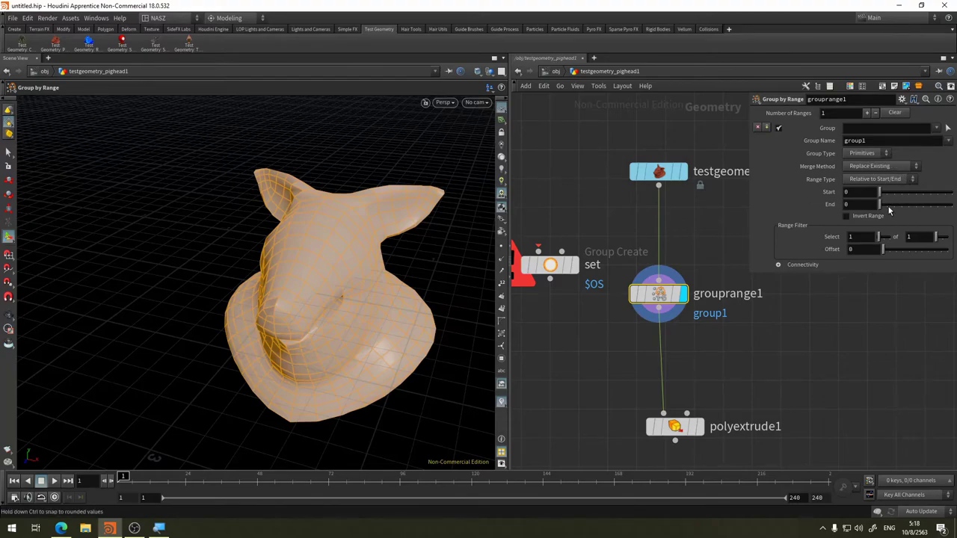
- Set grouprange1's End to 3 and offset to 0, then delete the node
drag(886, 206, 902, 205)
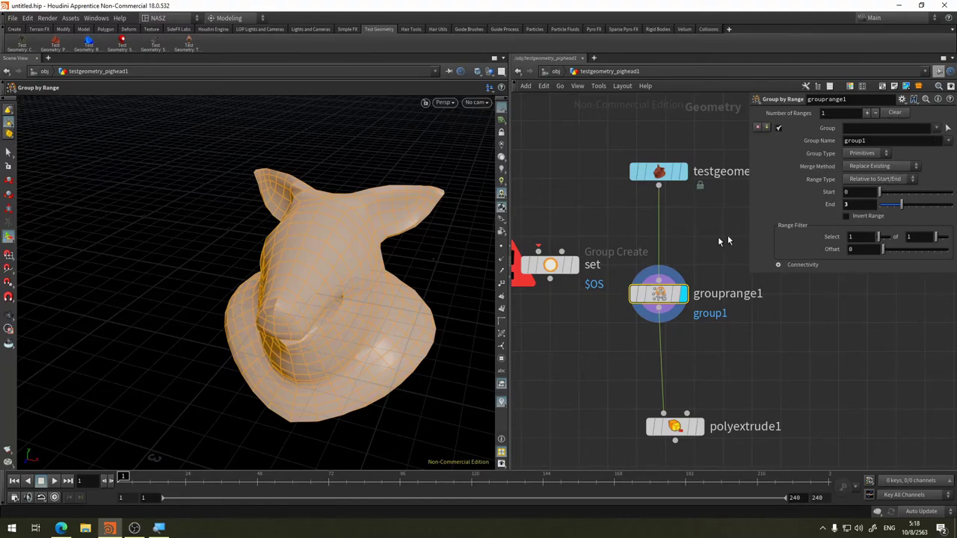
drag(900, 256, 878, 251)
mouse_move(658, 295)
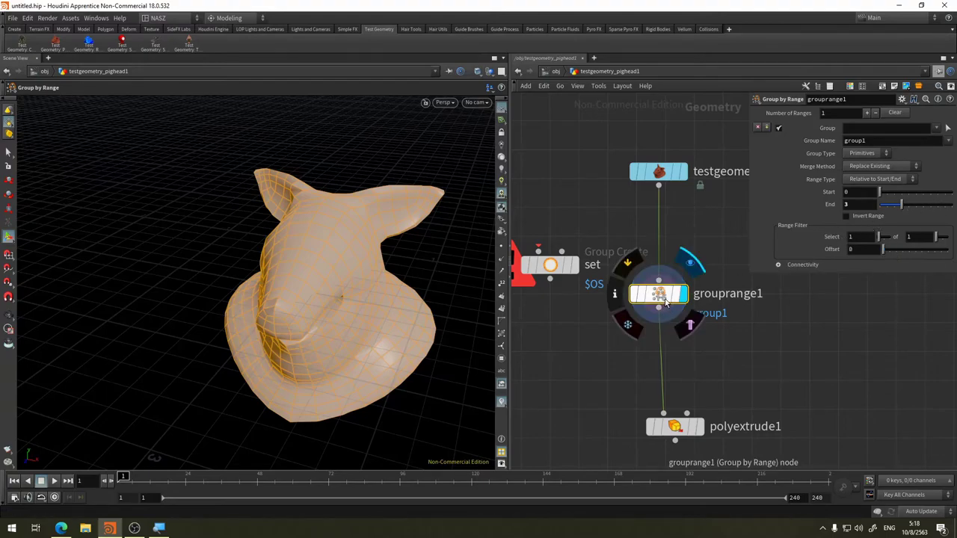
middle_drag(758, 318, 697, 305)
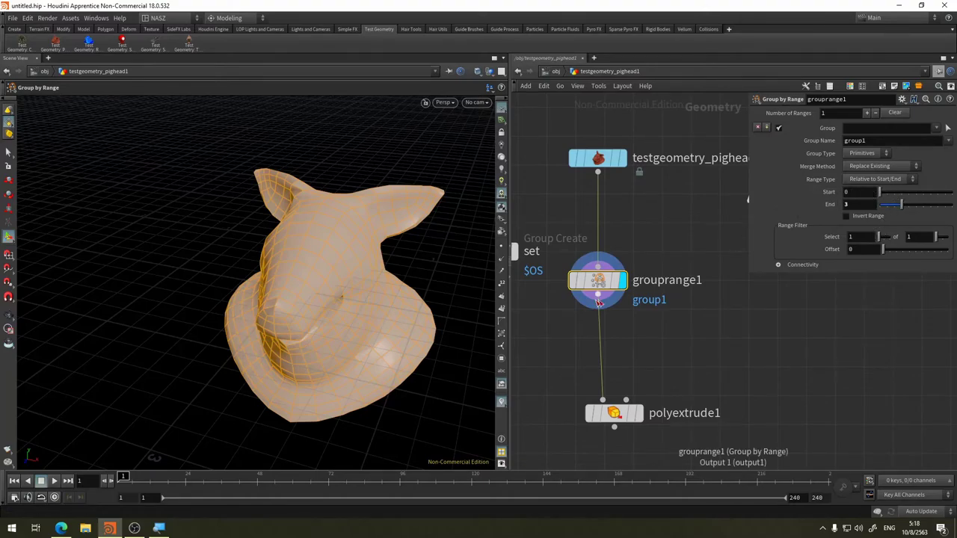
middle_drag(665, 331, 774, 356)
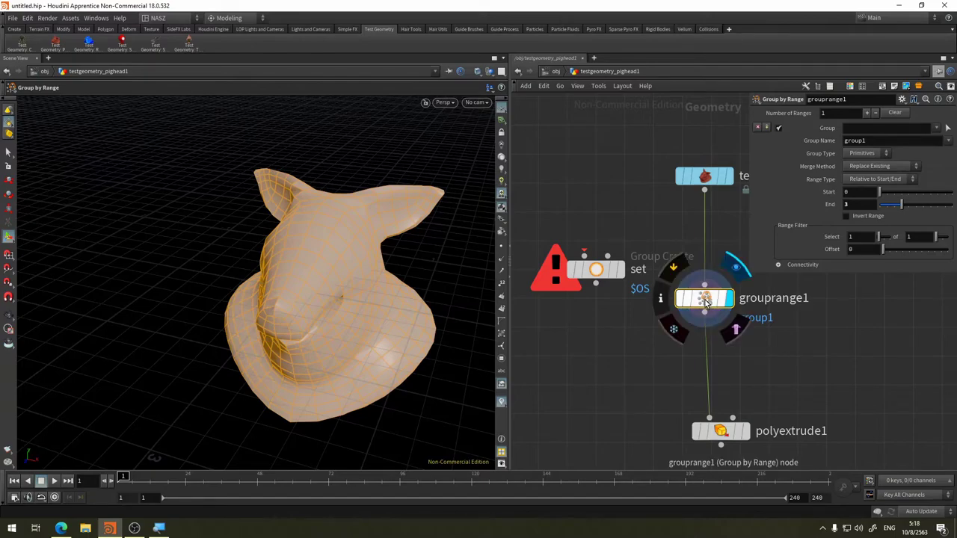
key(Delete)
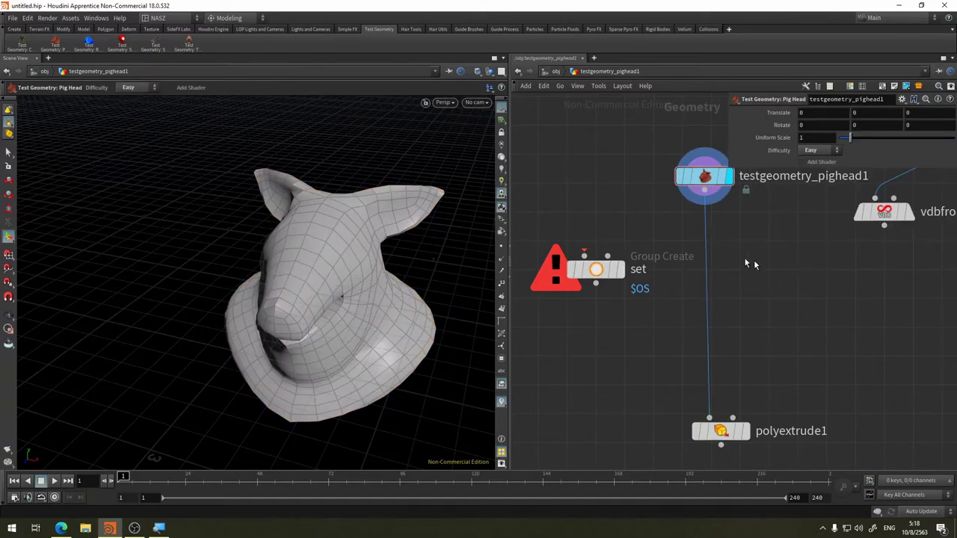
- Insert a Group by Lasso node between the pig head and polyextrude1 and display it
key(Tab)
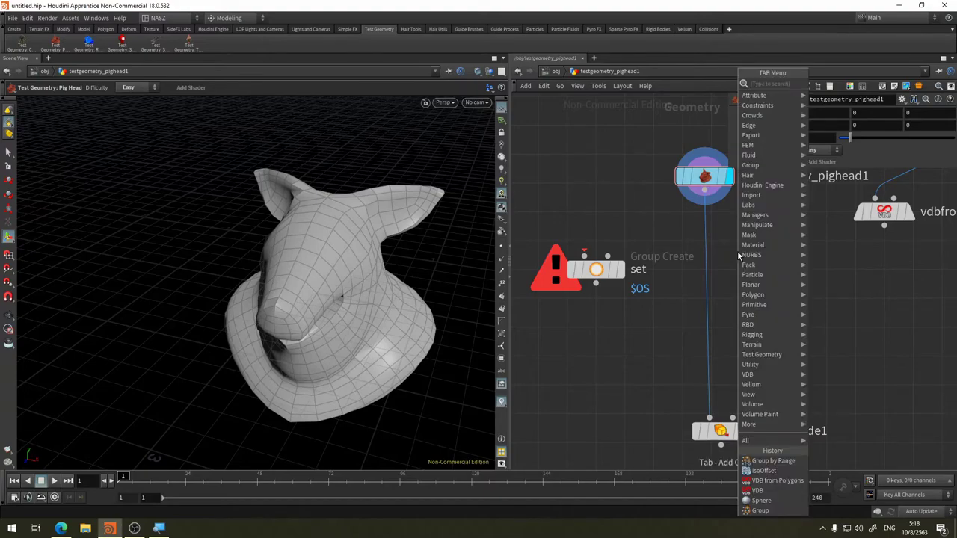
text(group)
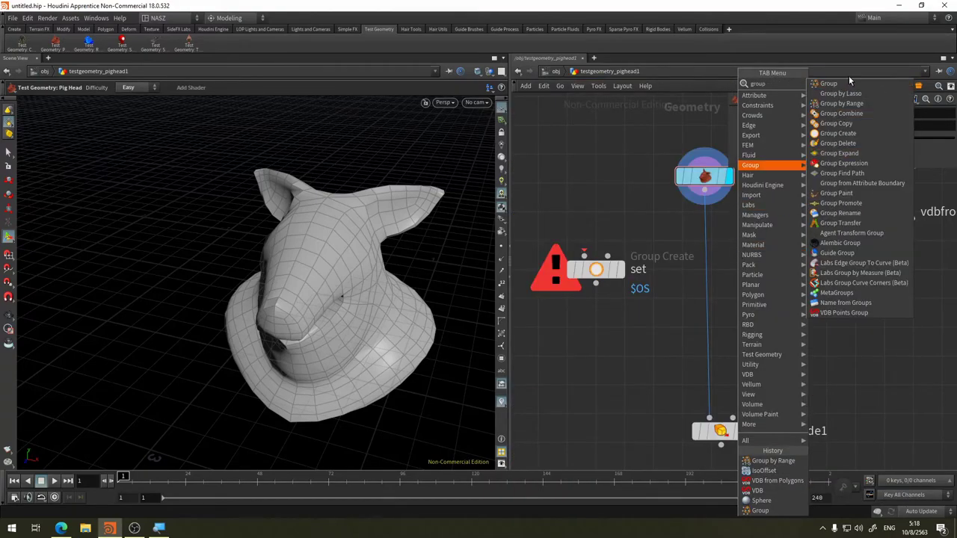
click(863, 94)
click(707, 255)
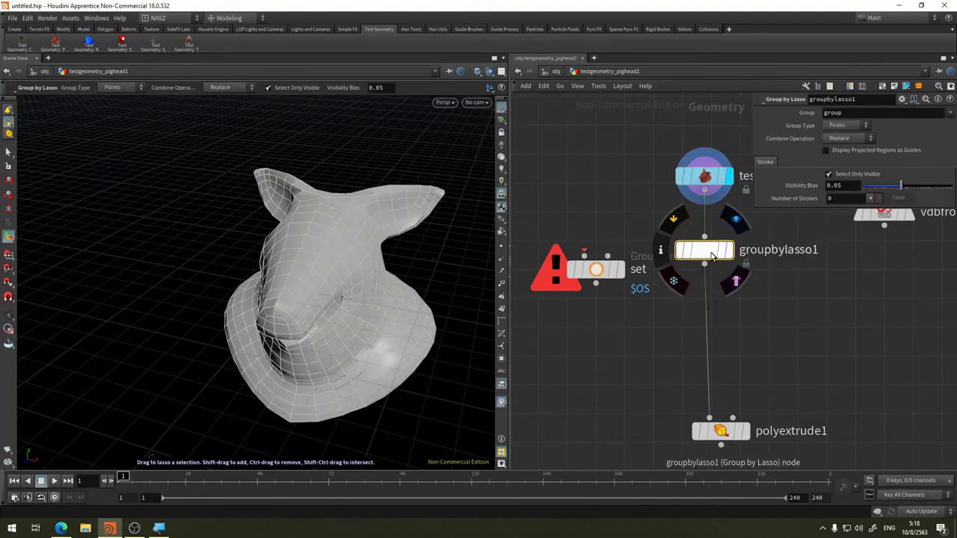
click(729, 251)
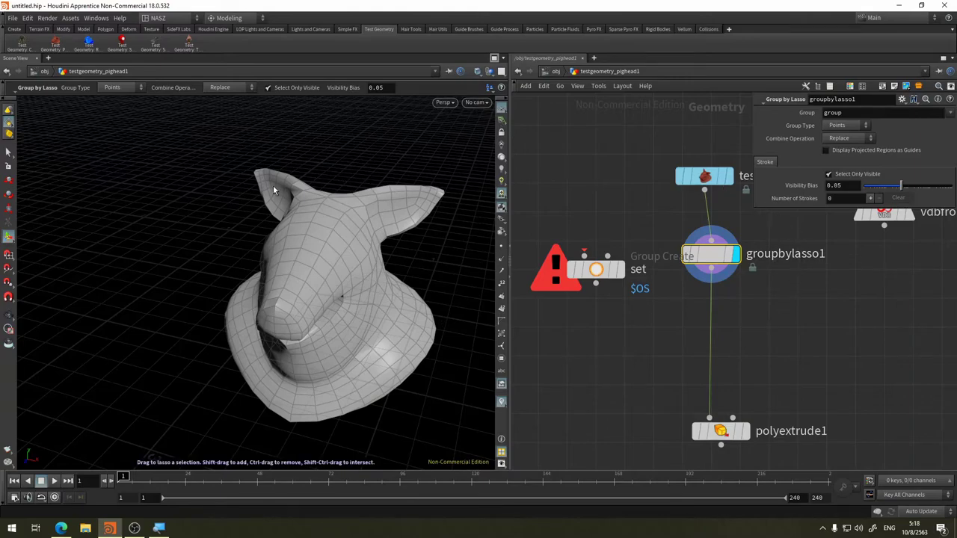
- Lasso the points of both ears, the snout and the lower head
drag(471, 168, 464, 160)
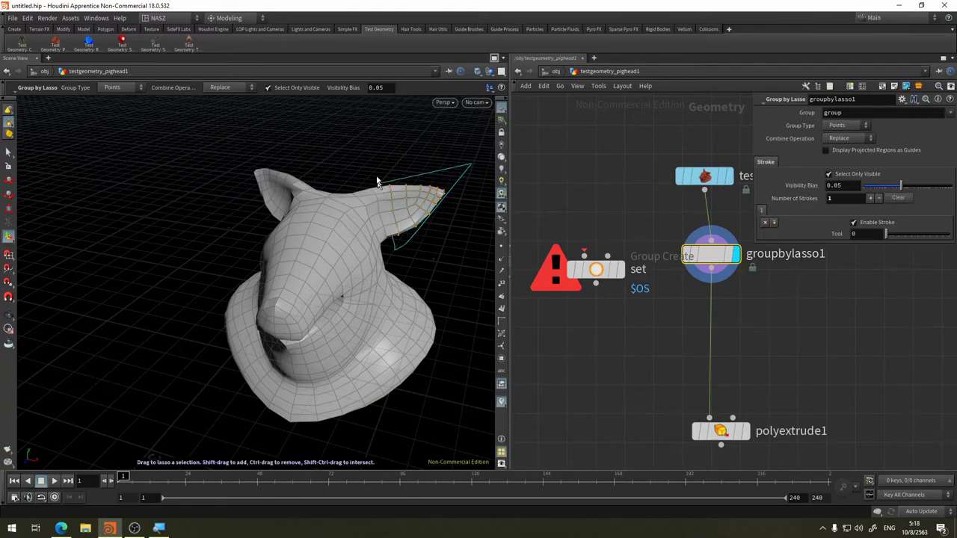
mouse_move(324, 116)
mouse_down()
mouse_move(219, 233)
mouse_move(293, 145)
mouse_up()
mouse_move(366, 275)
alt+mouse_down()
mouse_move(314, 354)
mouse_move(352, 352)
mouse_move(434, 316)
mouse_move(433, 285)
mouse_move(449, 264)
alt+mouse_up()
mouse_move(472, 222)
mouse_down()
mouse_move(442, 369)
mouse_move(237, 387)
mouse_move(274, 431)
mouse_move(297, 433)
mouse_move(207, 399)
mouse_move(376, 348)
mouse_move(437, 441)
mouse_move(439, 417)
mouse_move(277, 348)
mouse_move(342, 299)
mouse_move(476, 368)
mouse_move(365, 406)
mouse_move(384, 284)
mouse_up()
key(Escape)
key(Return)
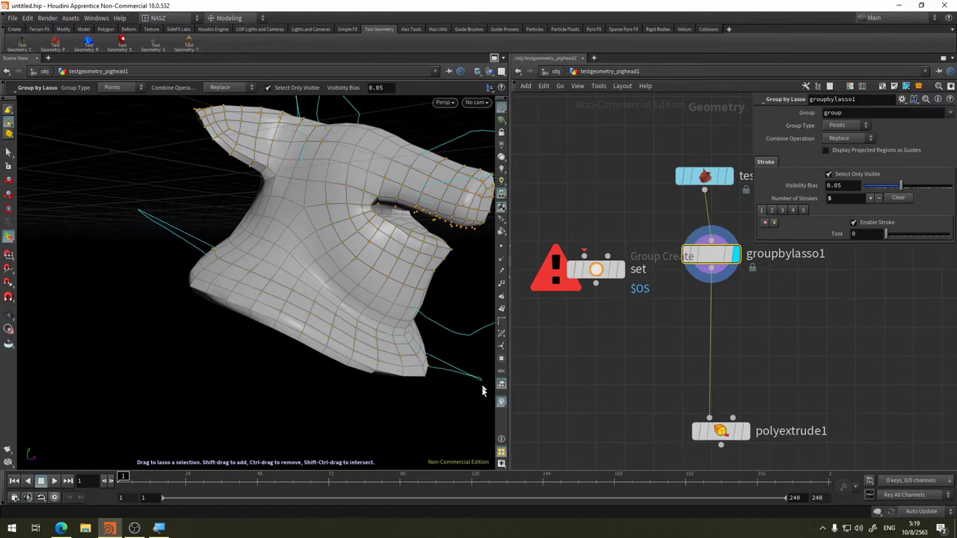
drag(166, 233, 222, 274)
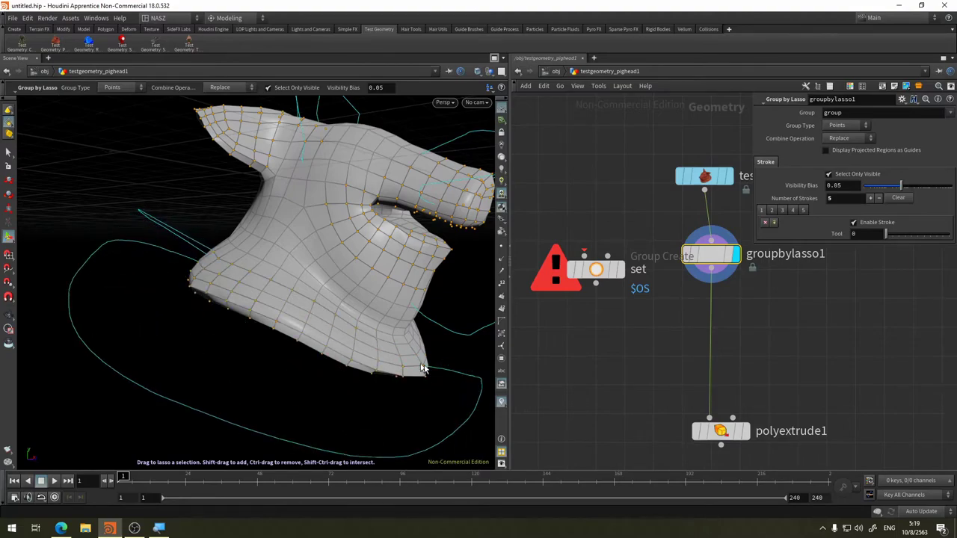
- Tumble the head and lasso more points around the lower head
key(Escape)
drag(377, 392, 315, 423)
key(Return)
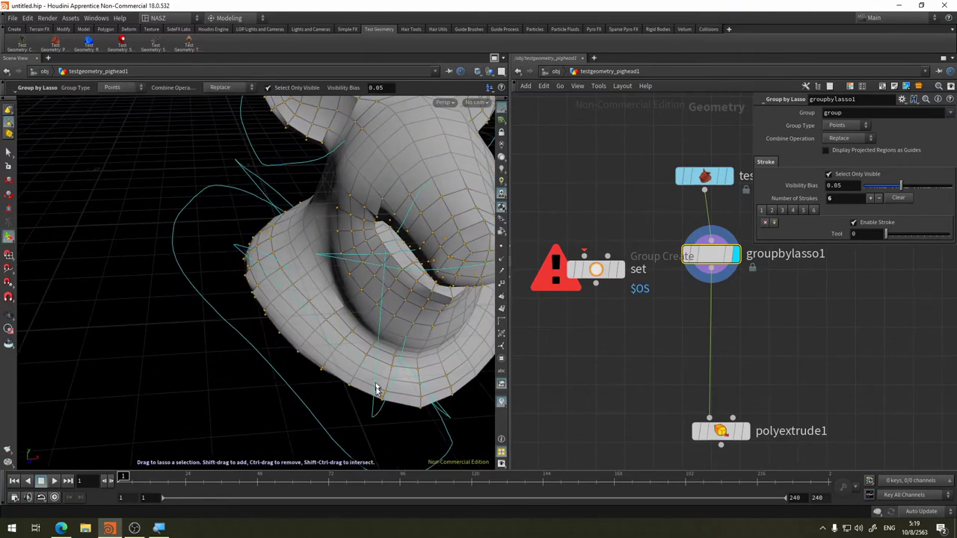
drag(377, 391, 224, 430)
key(Escape)
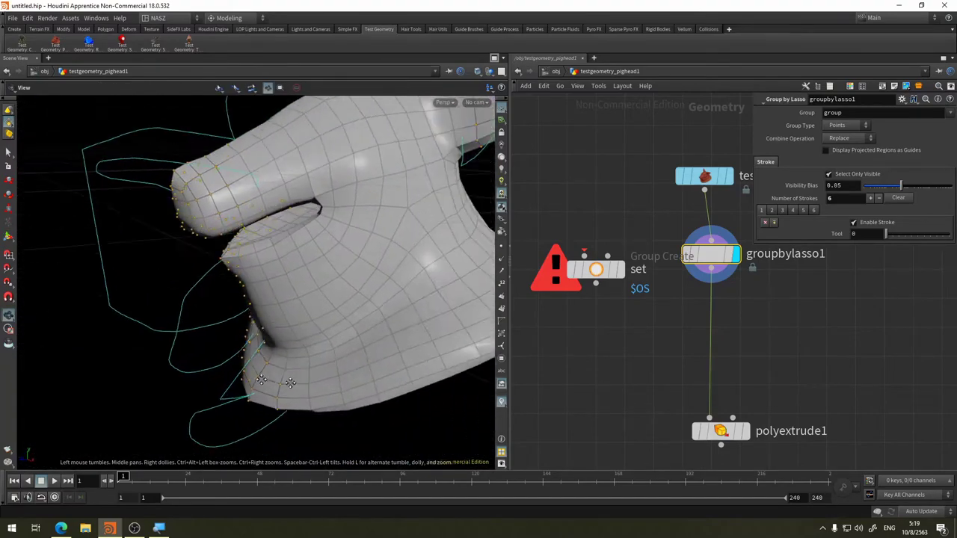
key(Return)
key(Escape)
- Lasso the lower neck points to complete the eight-stroke group
mouse_move(294, 408)
mouse_down()
mouse_move(436, 453)
mouse_move(451, 385)
mouse_up()
key(Return)
key(Escape)
scroll(306, 284, down, 5)
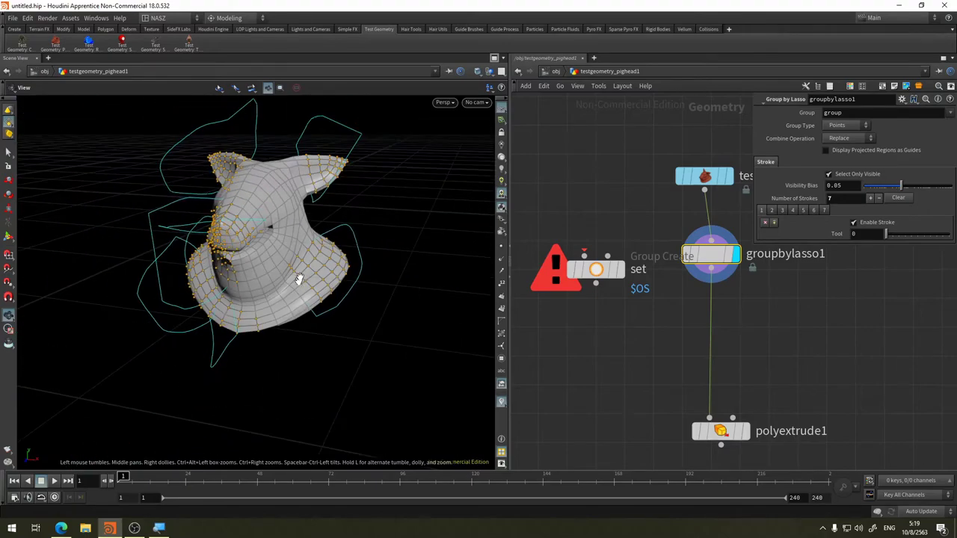
mouse_move(359, 273)
mouse_down()
mouse_move(337, 336)
mouse_move(367, 243)
mouse_move(186, 261)
mouse_move(430, 401)
mouse_move(393, 324)
mouse_move(161, 323)
mouse_move(310, 349)
mouse_up()
key(Return)
key(Escape)
key(Return)
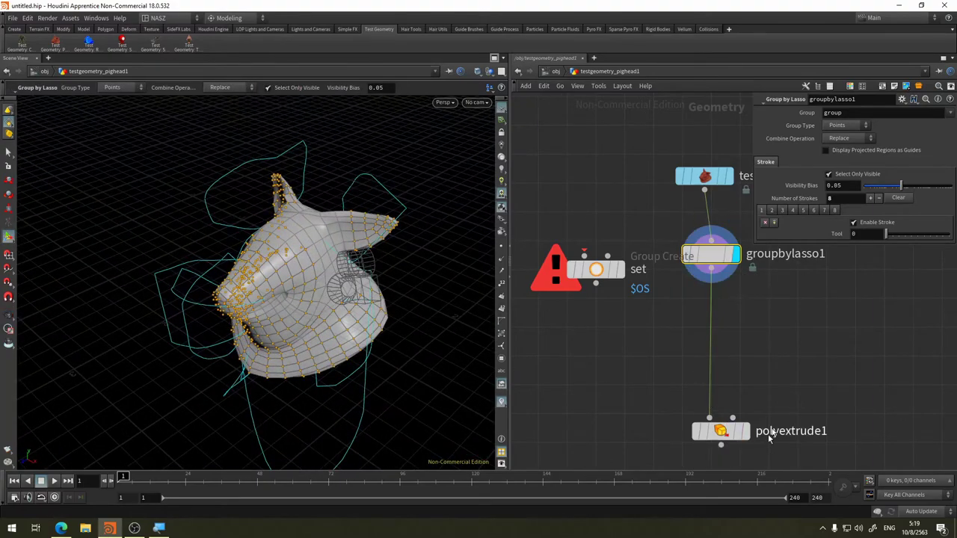
key(Tab)
text(gr)
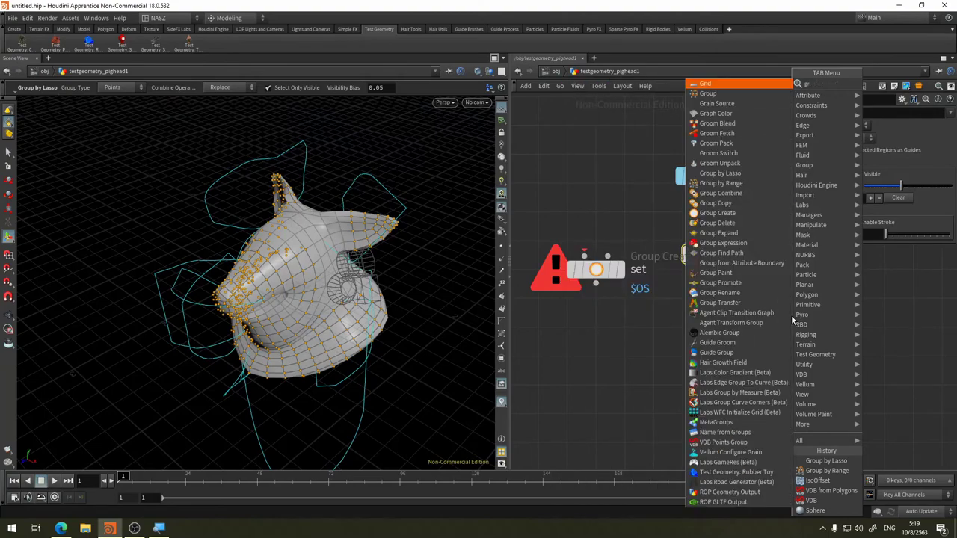
text(oup)
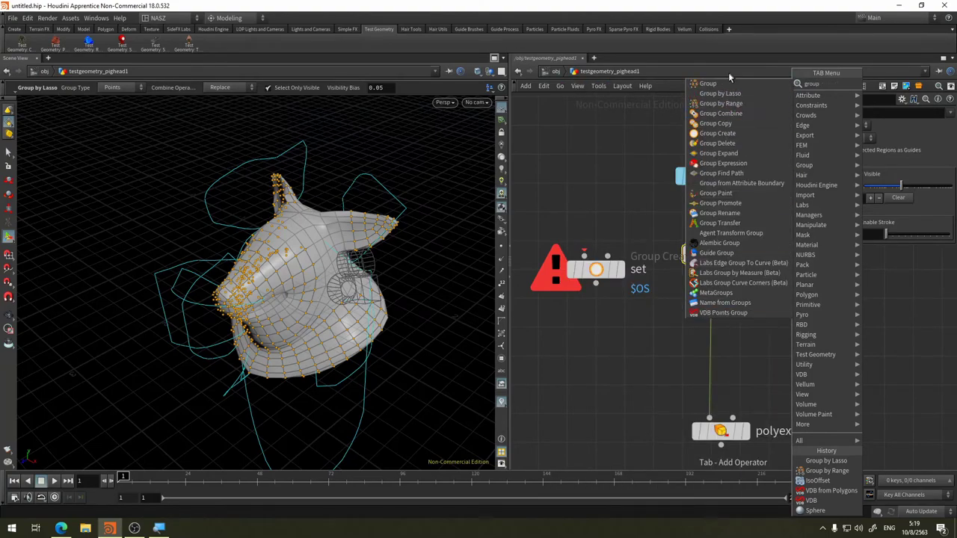
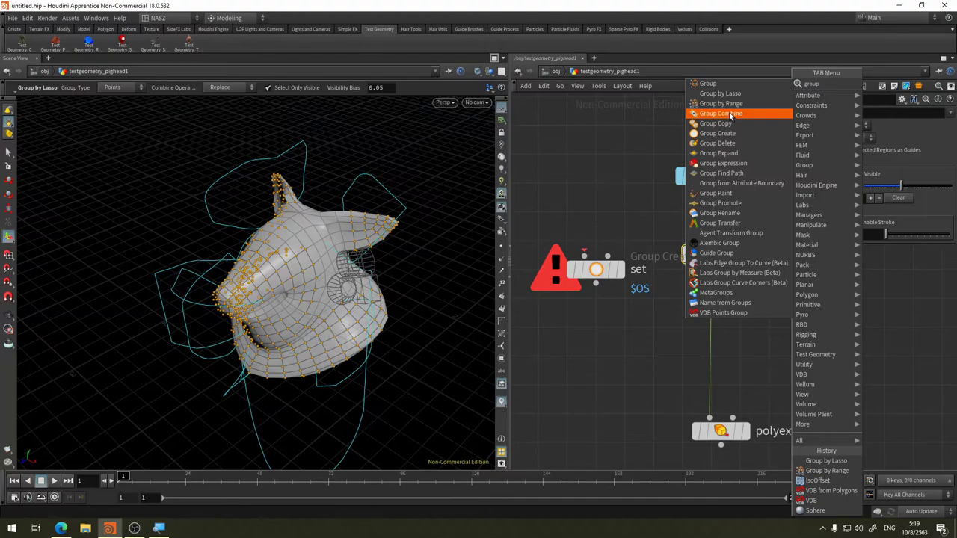
- Drop a Group Combine node into the network, then select groupbylasso1 to show its 8 strokes
click(737, 95)
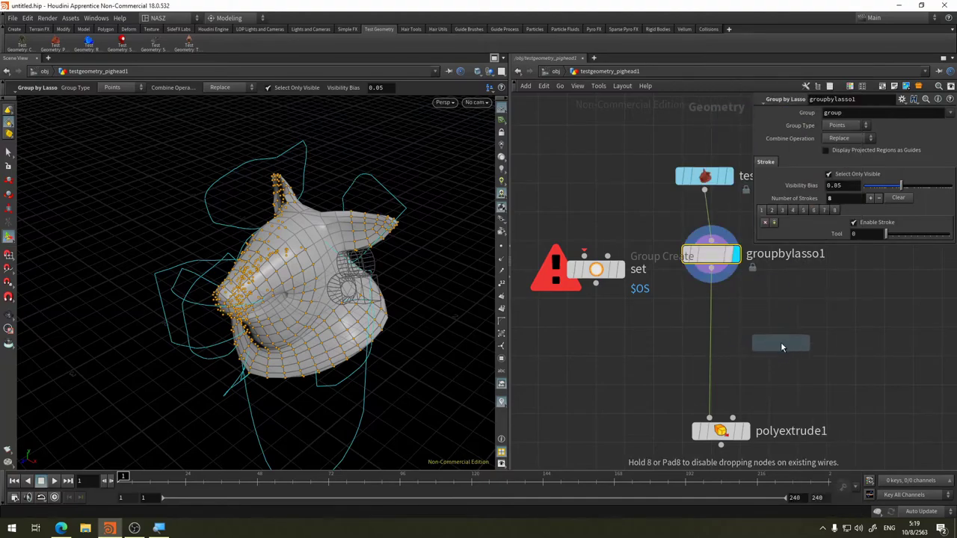
click(786, 350)
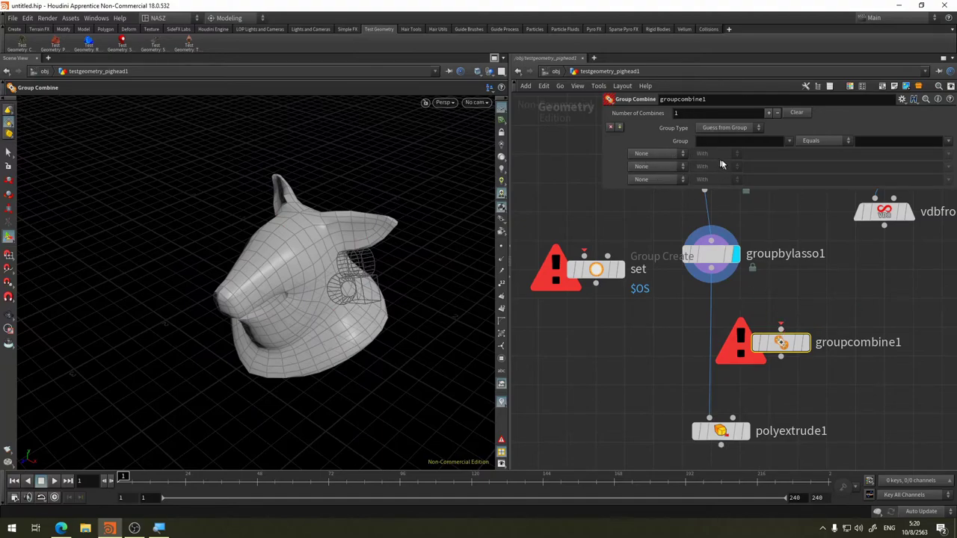
mouse_move(780, 343)
middle_drag(886, 274, 887, 271)
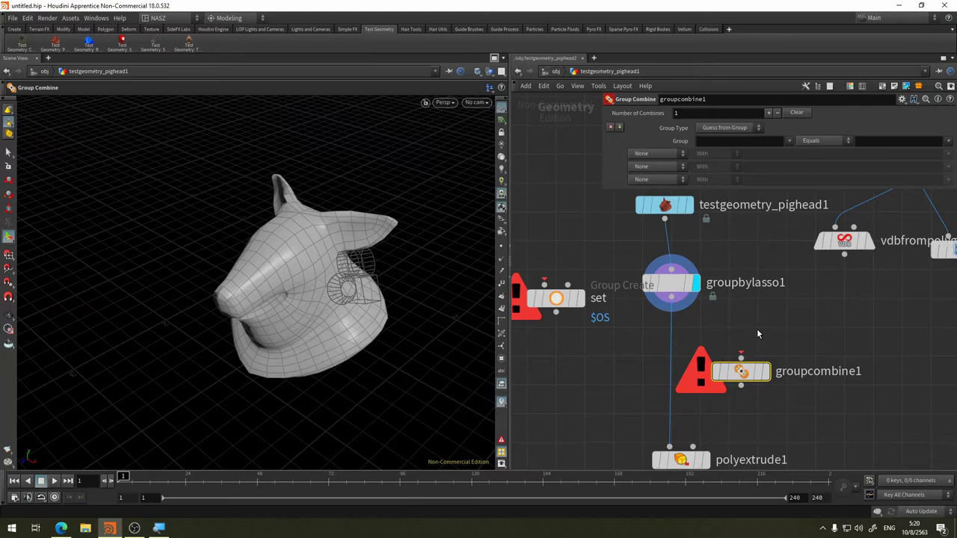
middle_drag(756, 334, 815, 287)
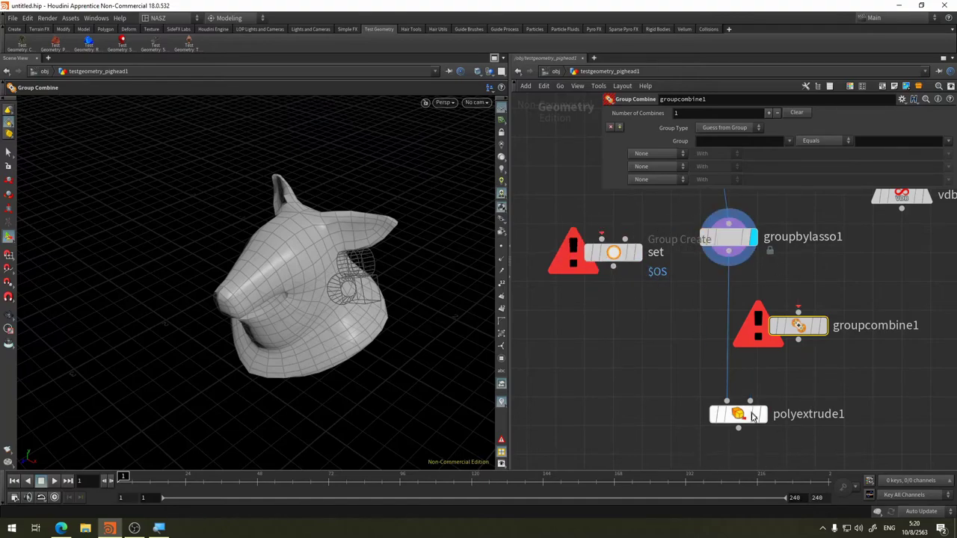
click(732, 238)
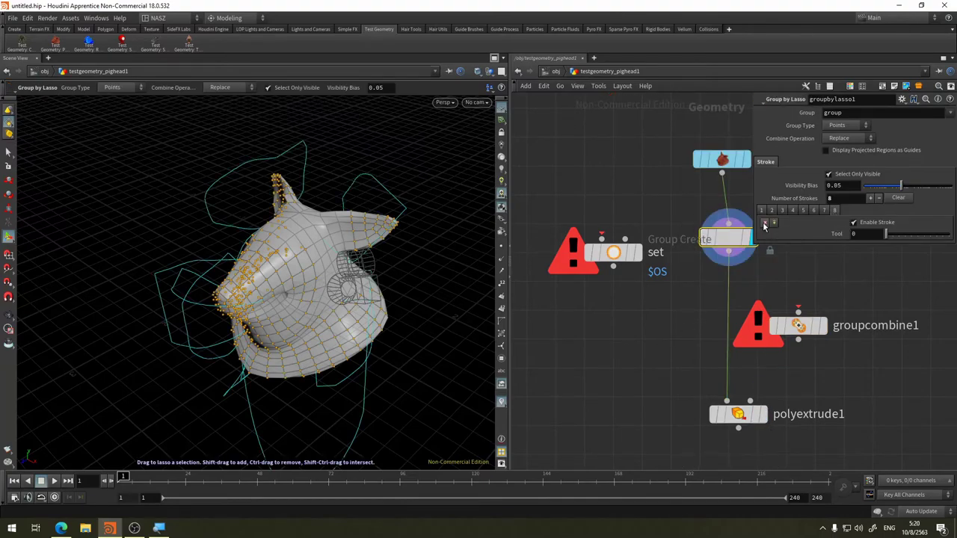
- Delete the eighth lasso stroke and compare the polyextrude1 and lasso results on the pig head
click(764, 223)
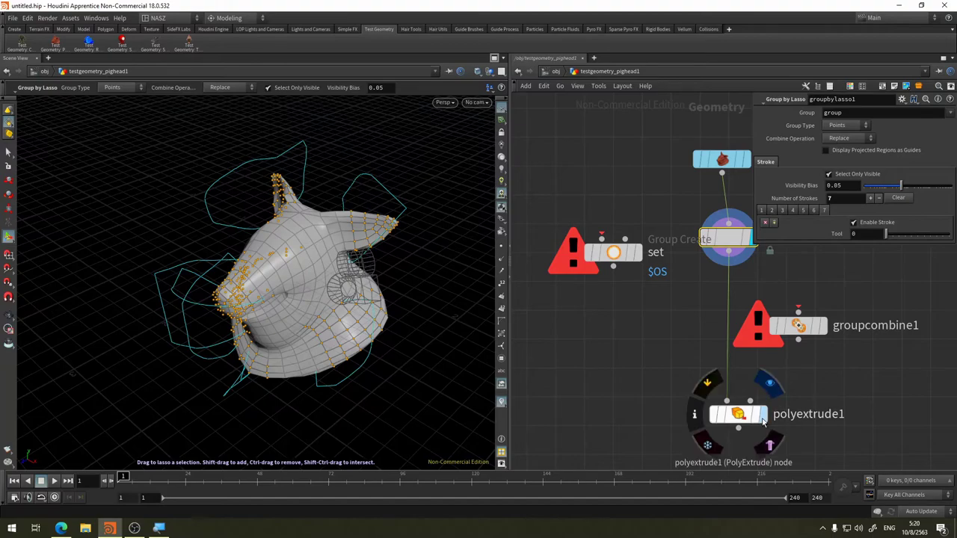
click(737, 414)
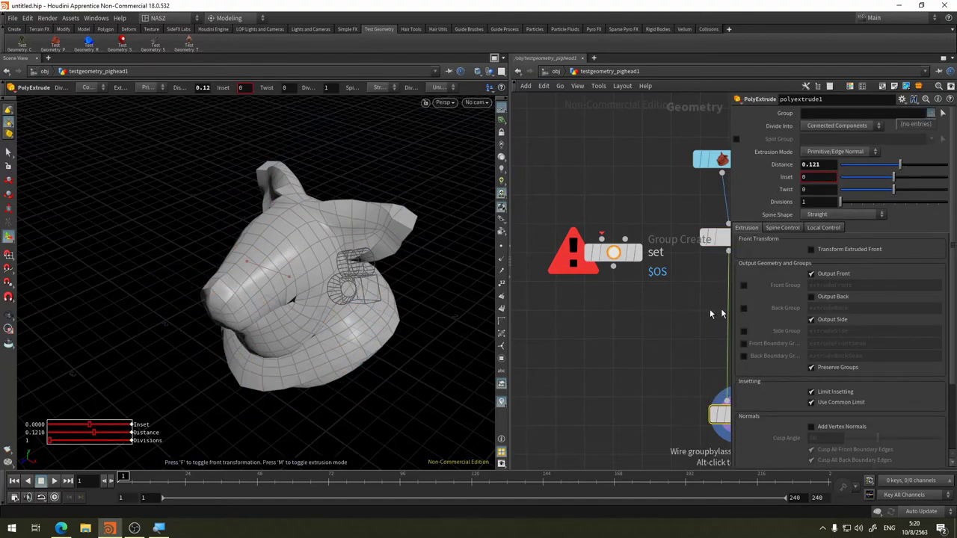
middle_drag(724, 234, 591, 250)
click(590, 250)
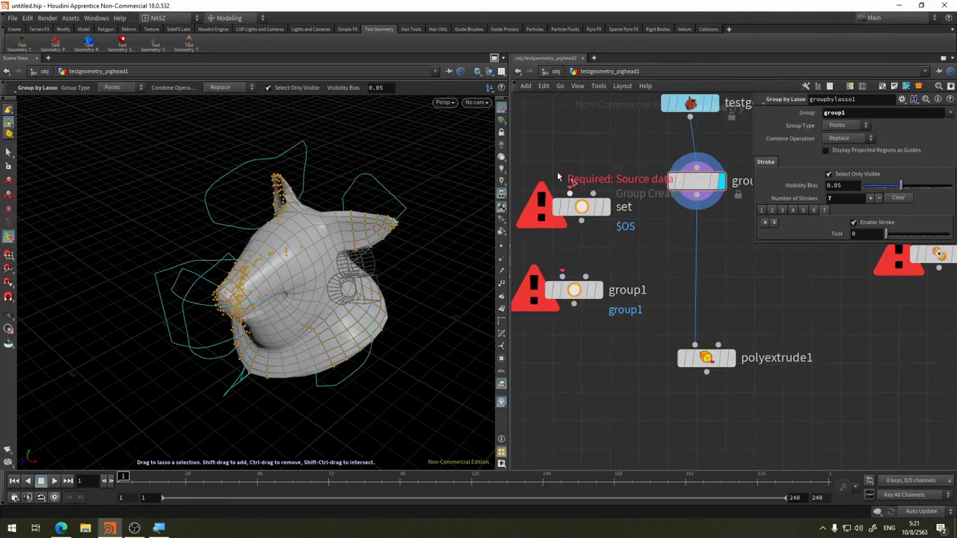
mouse_move(289, 284)
mouse_down()
mouse_move(308, 323)
mouse_move(335, 212)
mouse_up()
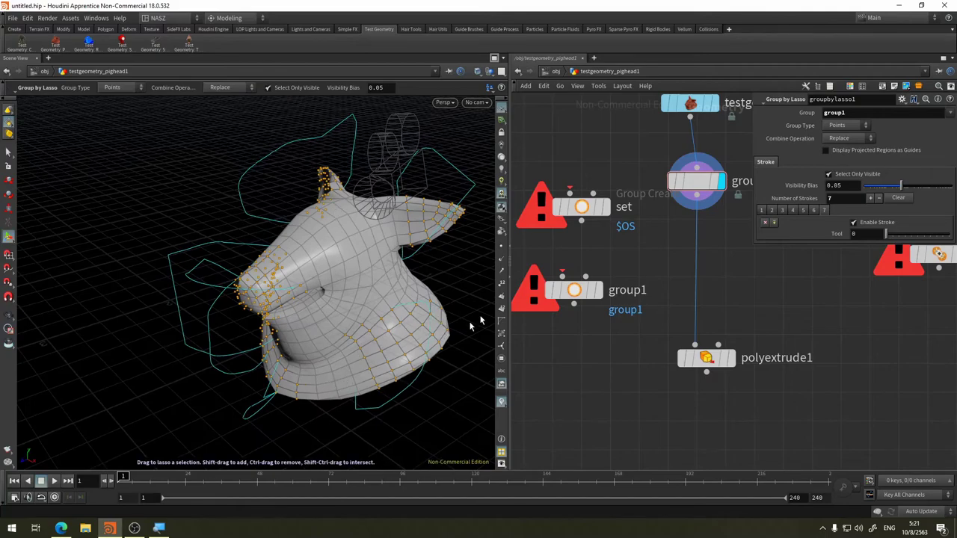
mouse_move(470, 323)
mouse_down()
mouse_move(335, 282)
mouse_move(492, 158)
mouse_up()
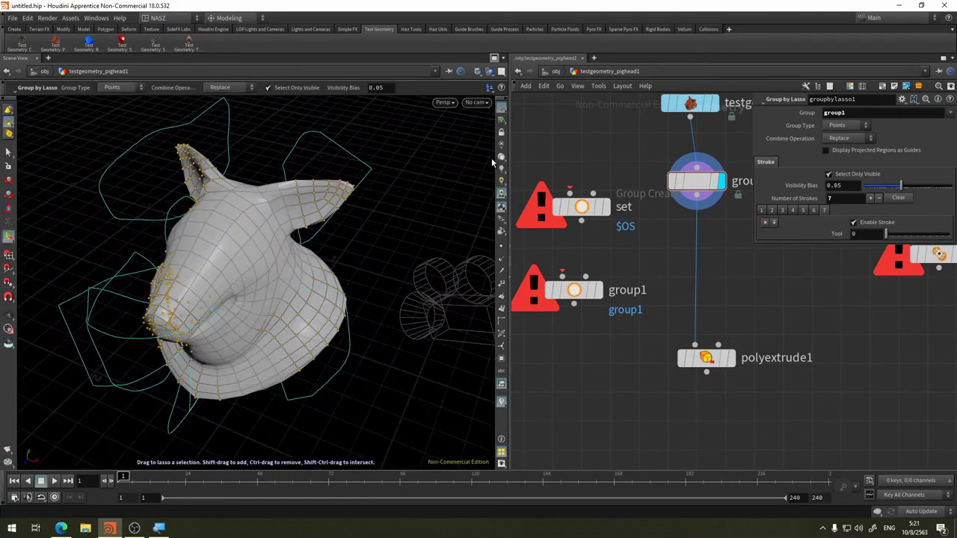
click(730, 358)
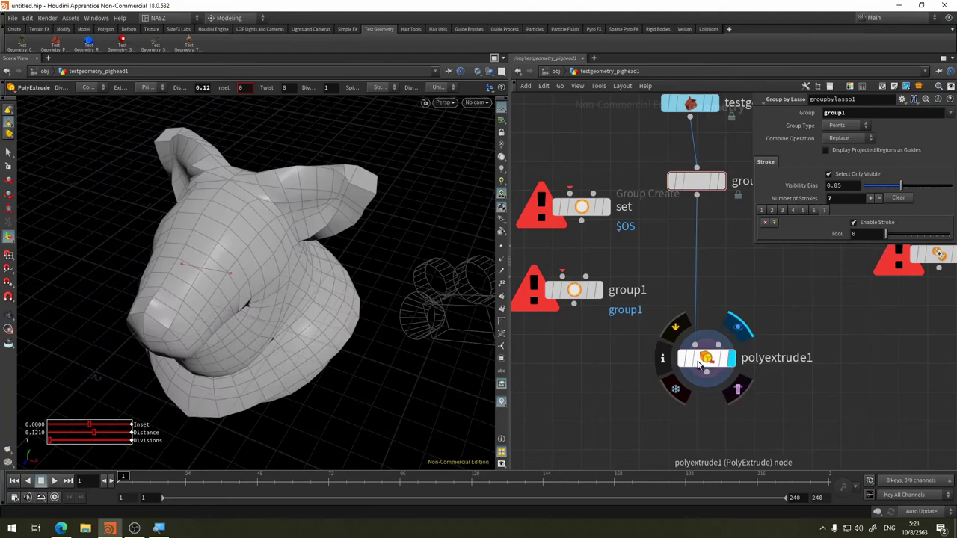
- Clear the lasso group's name and display groupbylasso1's output
double_click(915, 112)
key(BackSpace)
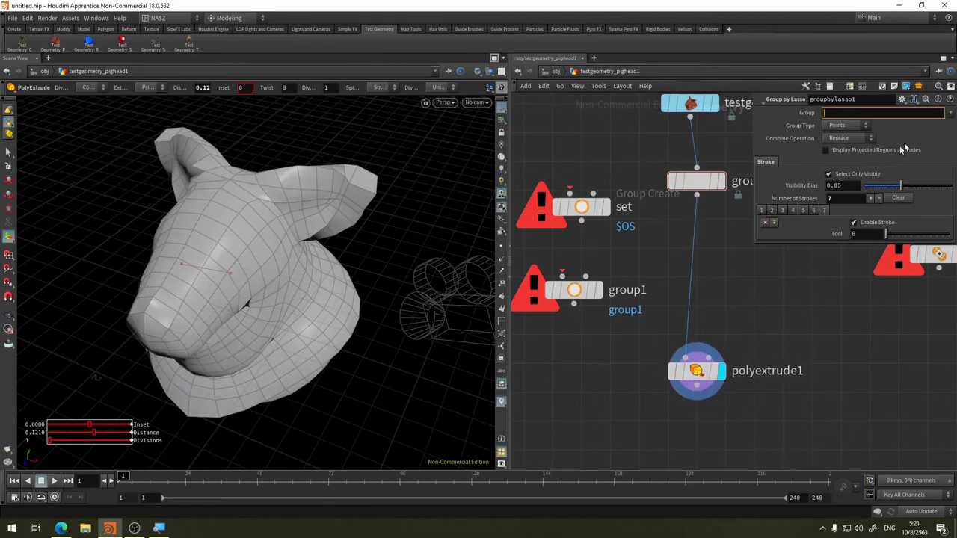
click(951, 112)
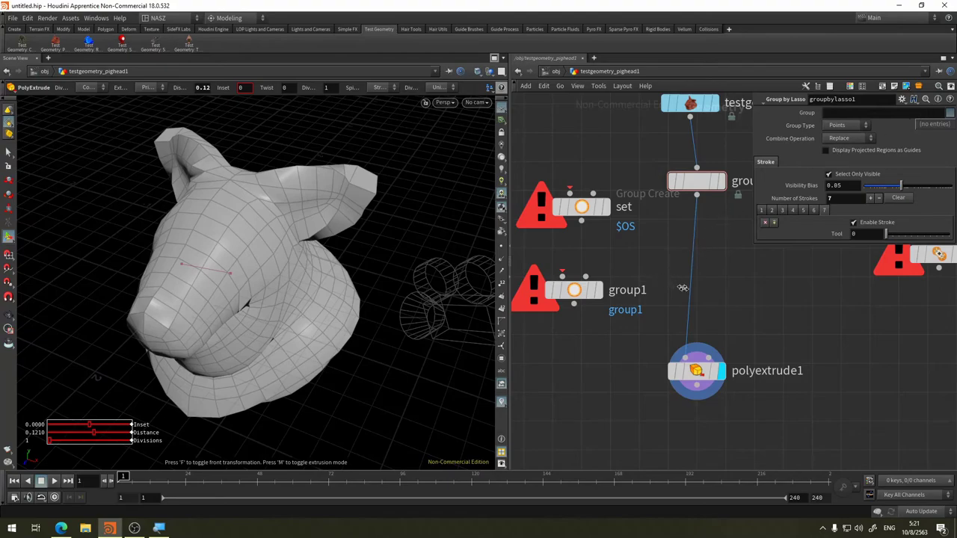
click(721, 182)
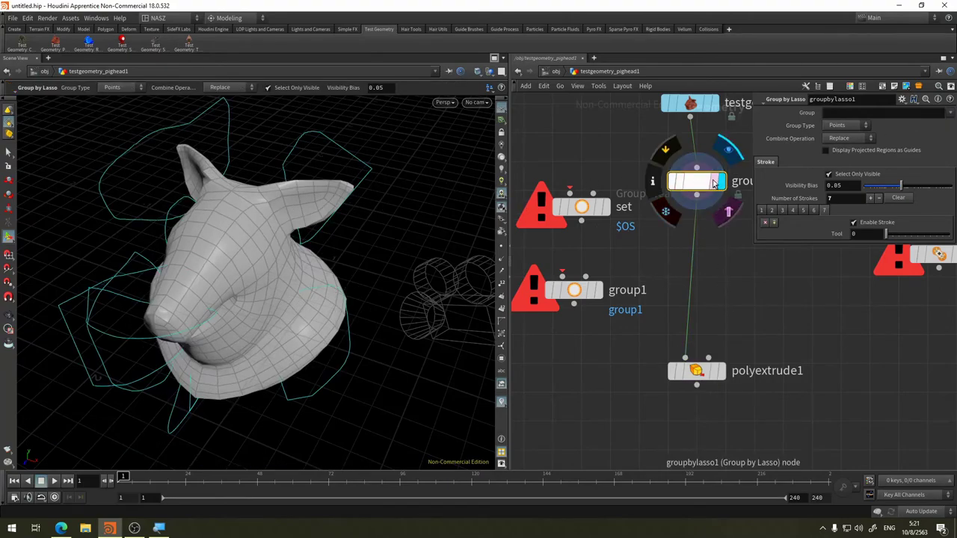
- Add an eighth lasso stroke slot and enable drawing for it
alt+drag(237, 206, 300, 210)
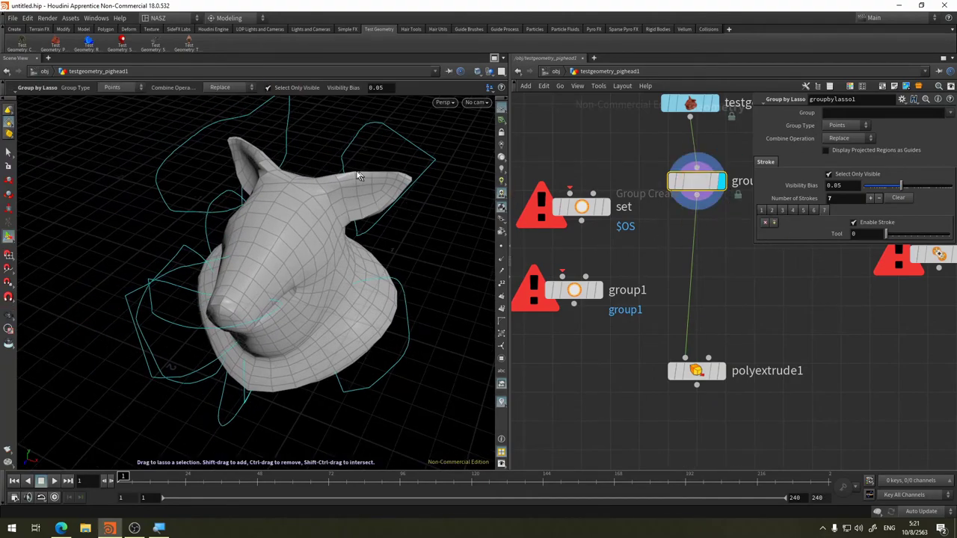
click(337, 196)
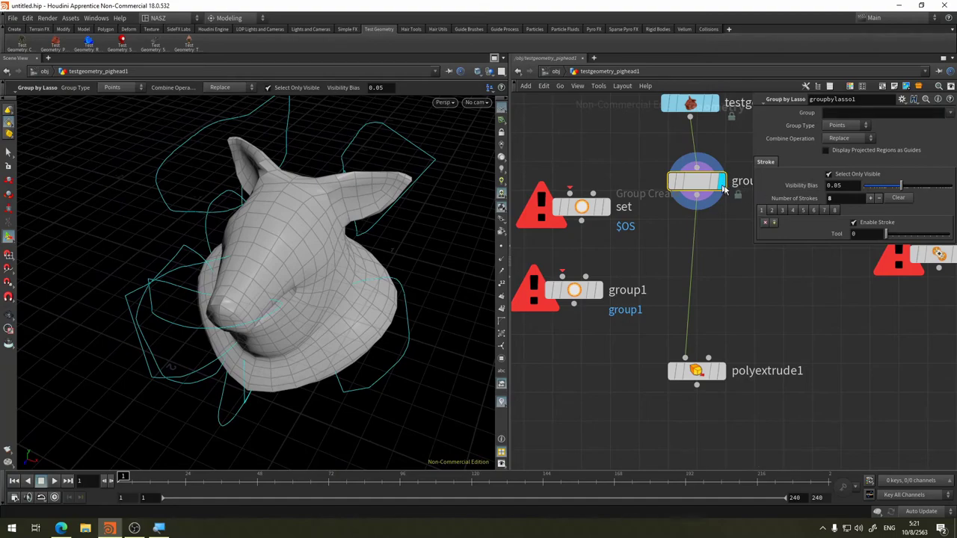
click(853, 223)
- Name the lasso group 'group', correcting the misspelled first entry
click(940, 112)
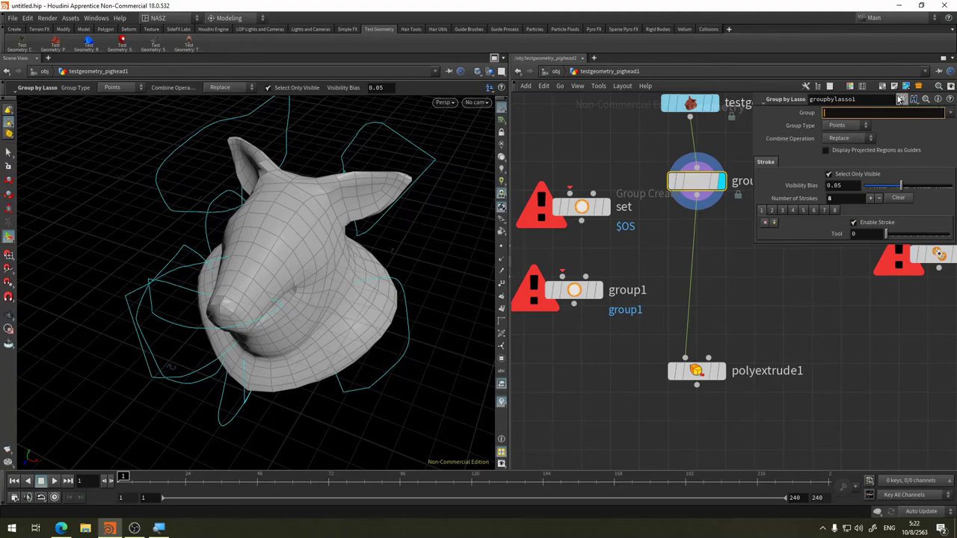
text(group)
key(Return)
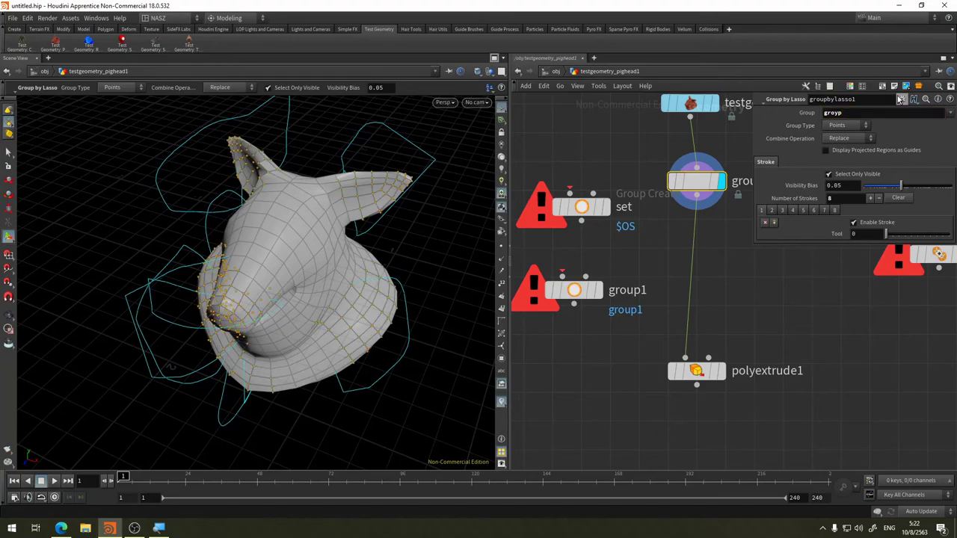
double_click(852, 114)
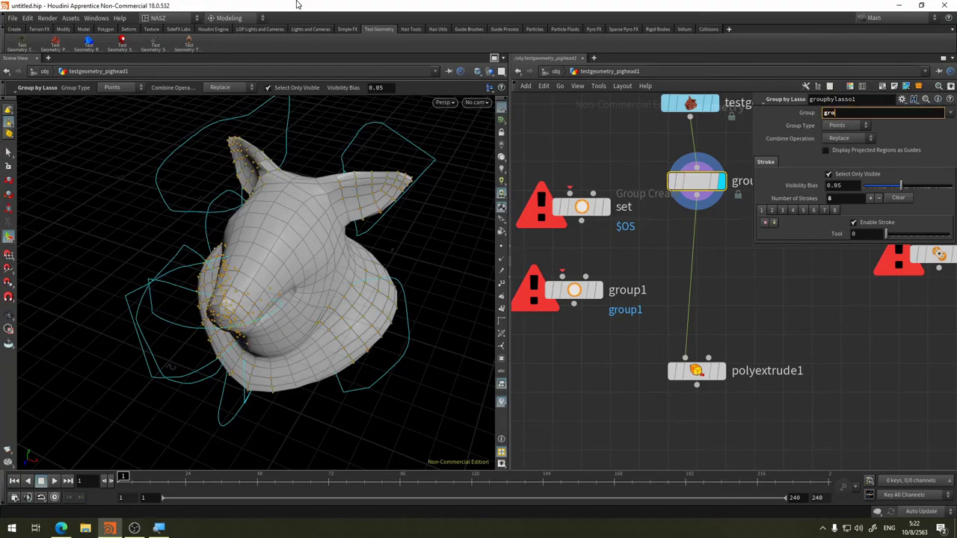
text(up)
key(Return)
- Remove the last lasso stroke so seven remain, checking the selection from another angle
key(Escape)
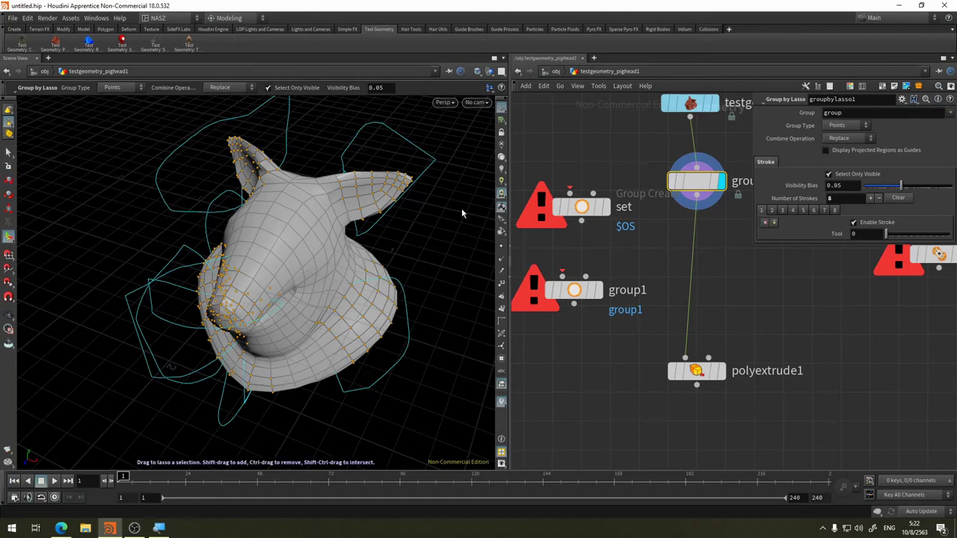
mouse_move(461, 208)
mouse_down()
mouse_move(336, 230)
mouse_move(421, 203)
mouse_up()
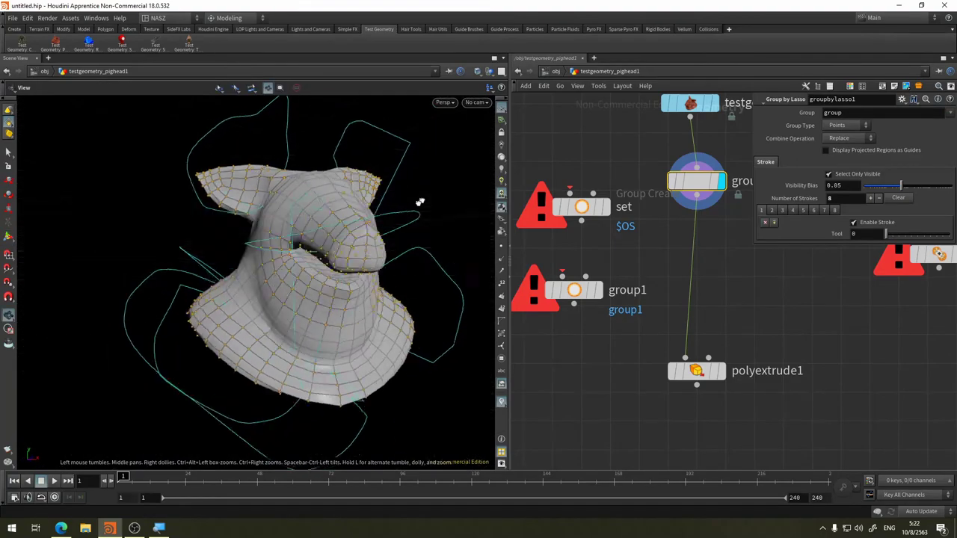
key(Return)
click(766, 225)
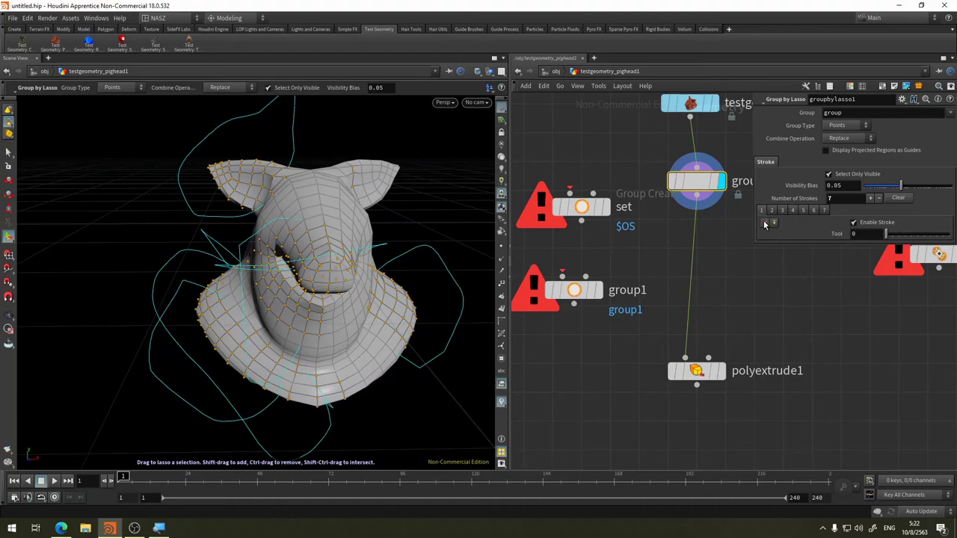
key(Escape)
mouse_move(247, 225)
mouse_down()
mouse_move(361, 230)
mouse_move(395, 207)
mouse_up()
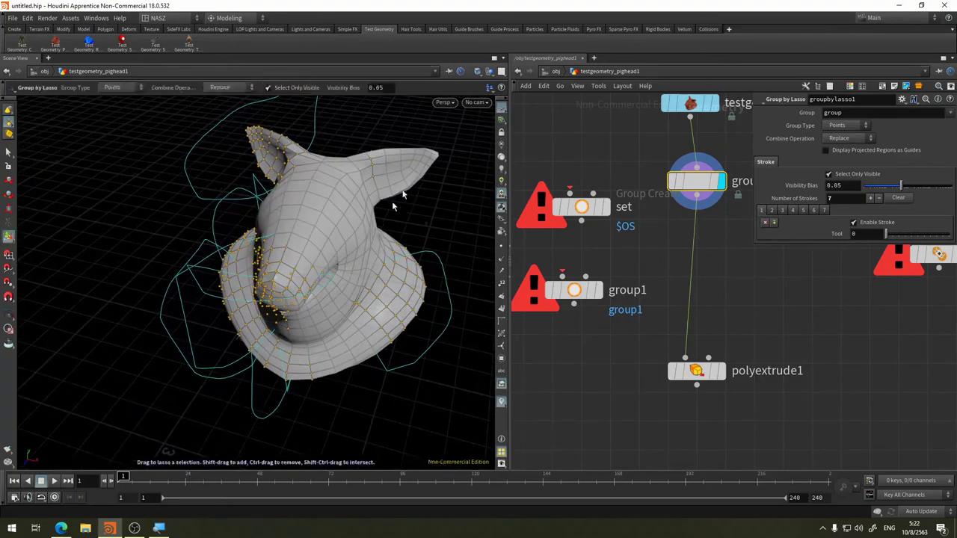
key(Return)
key(Tab)
- Add a Group node via 'gro' to save the selected faces as group2
text(g)
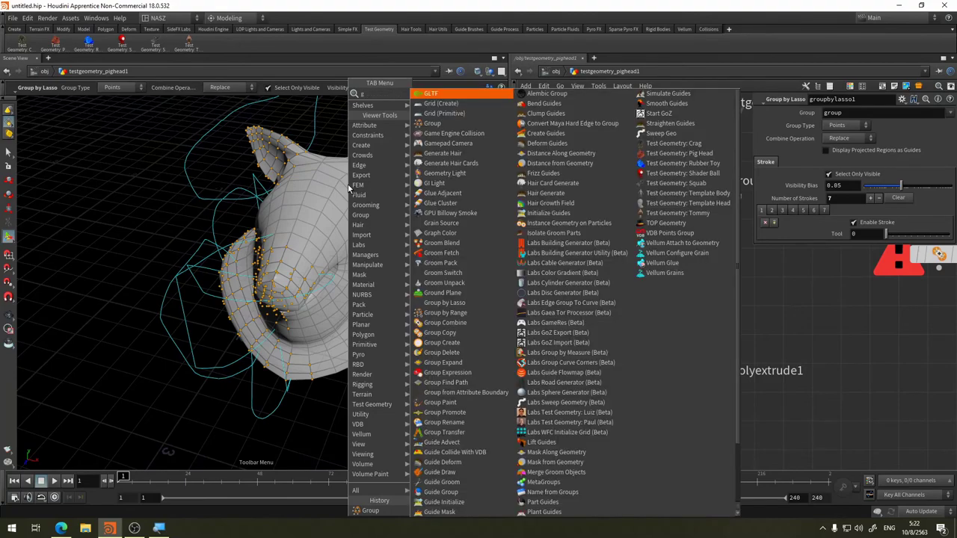
text(roup)
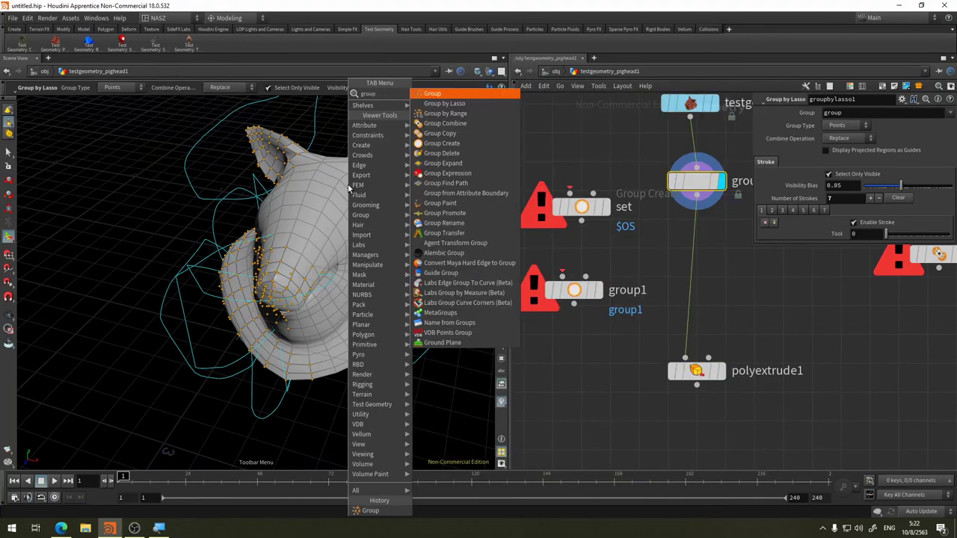
key(Return)
key(Return)
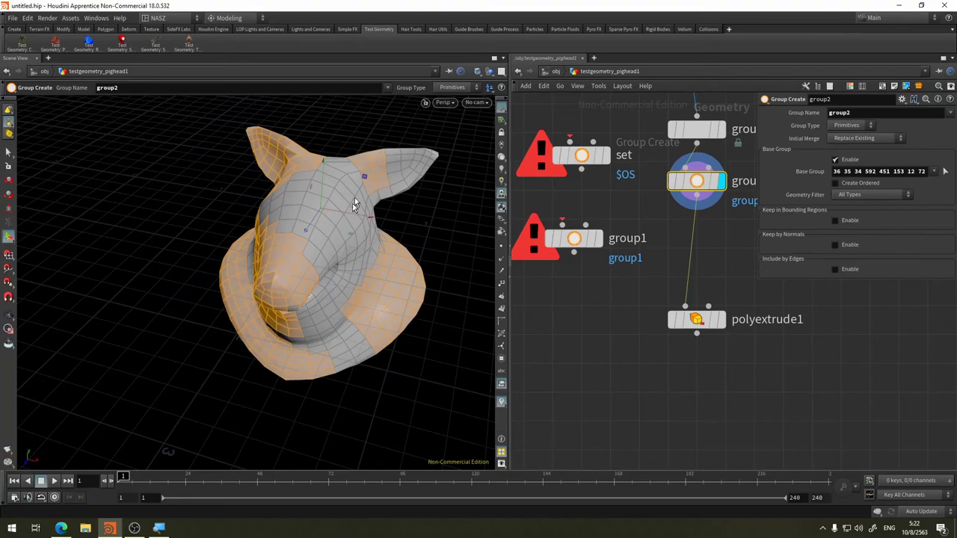
key(Escape)
drag(355, 197, 210, 238)
key(Return)
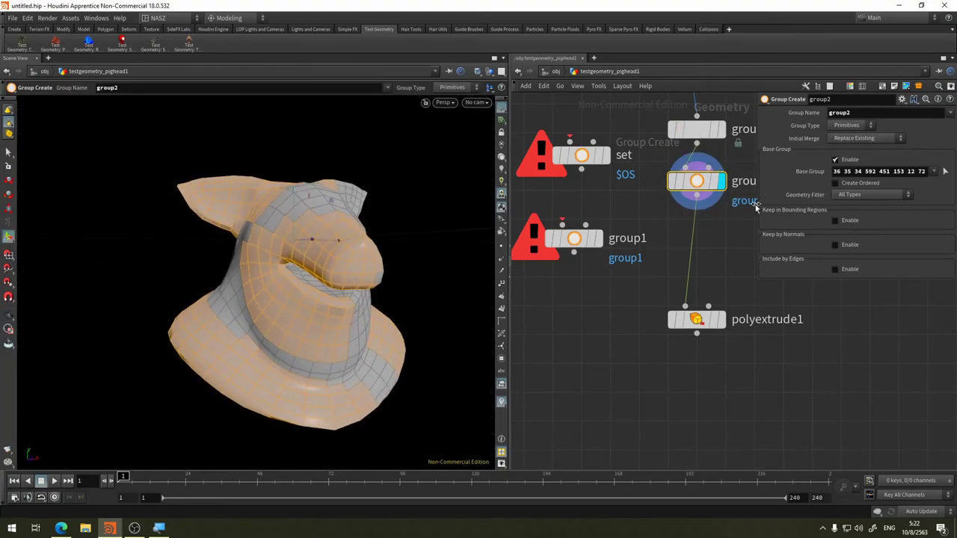
middle_drag(712, 254, 676, 265)
- Display polyextrude1 with its Group set to group2, extruding those faces outward by 0.121
click(674, 350)
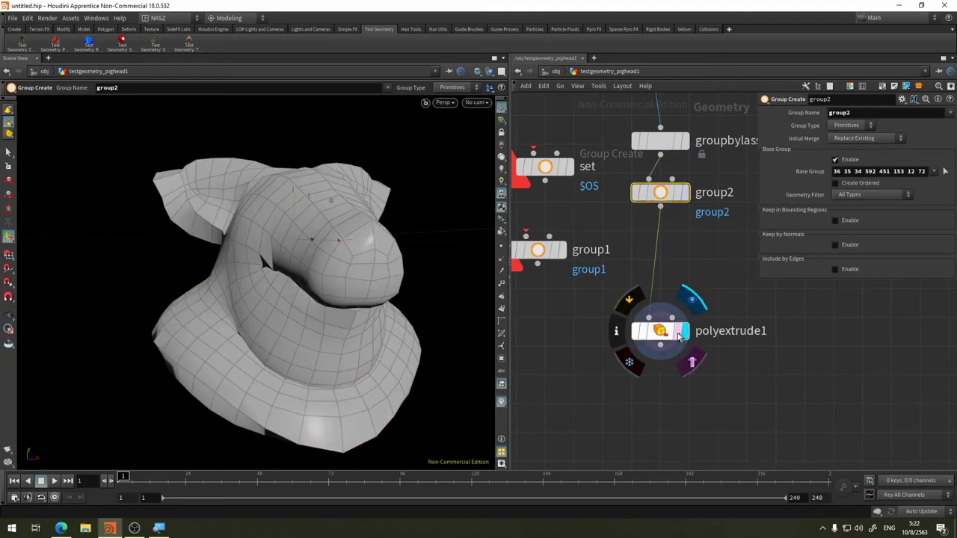
click(940, 124)
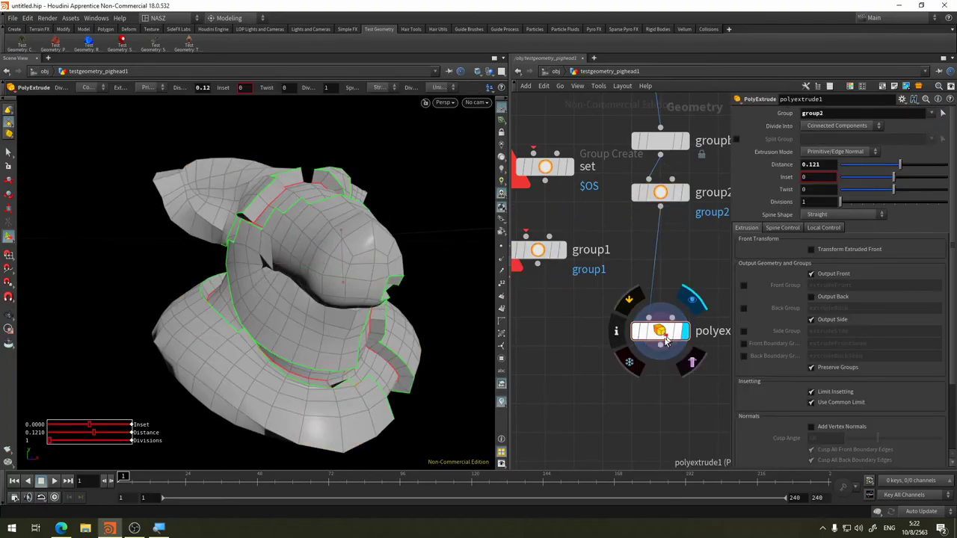
key(Escape)
mouse_move(417, 182)
mouse_down()
mouse_move(303, 205)
mouse_move(380, 197)
mouse_up()
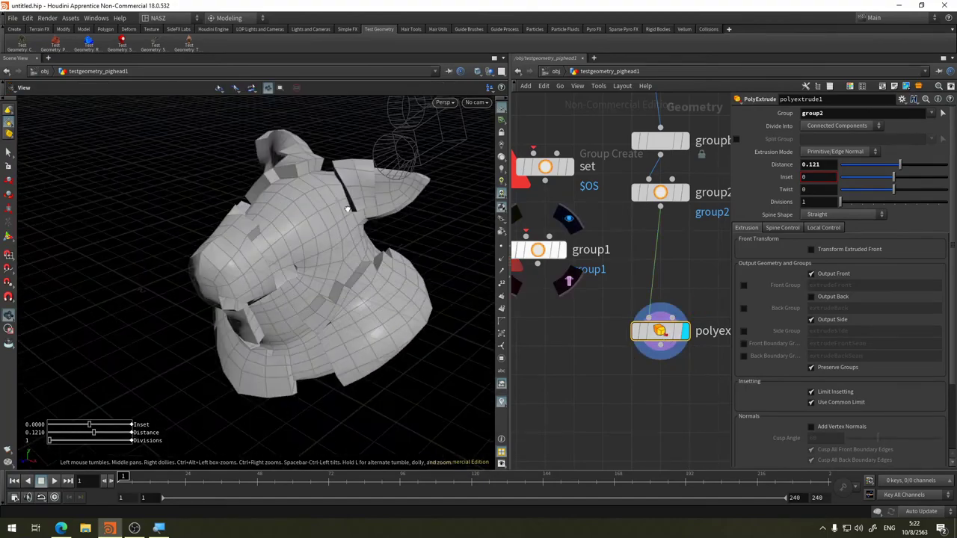
key(Return)
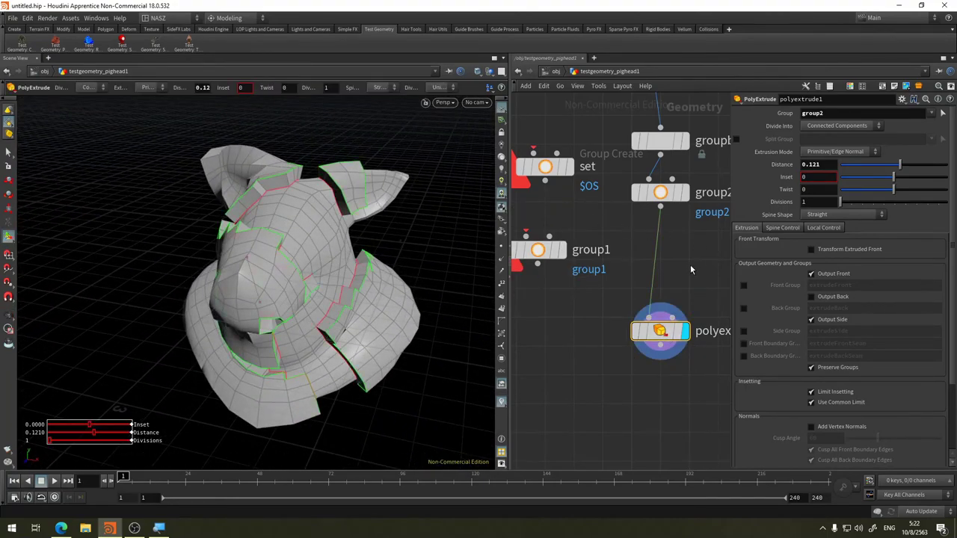
drag(504, 336, 413, 336)
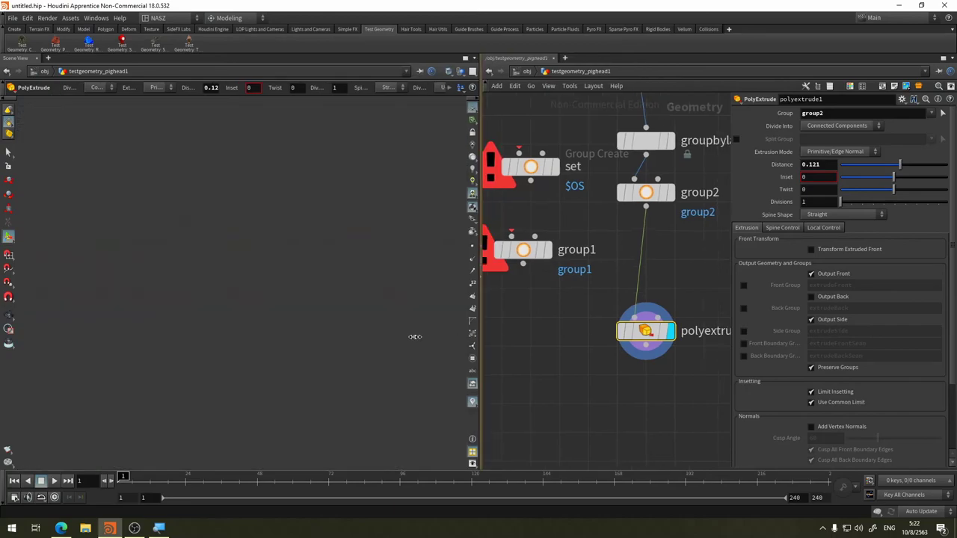
middle_drag(647, 239, 629, 295)
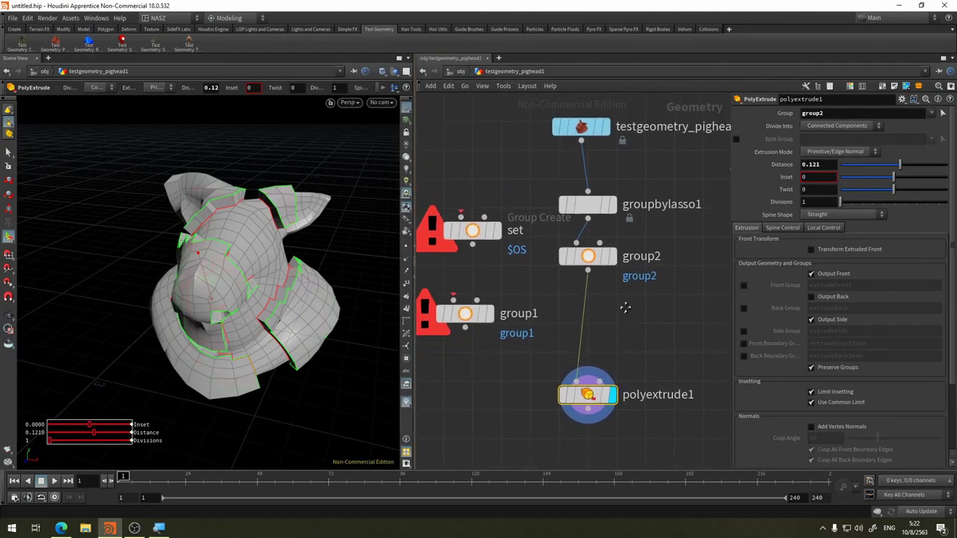